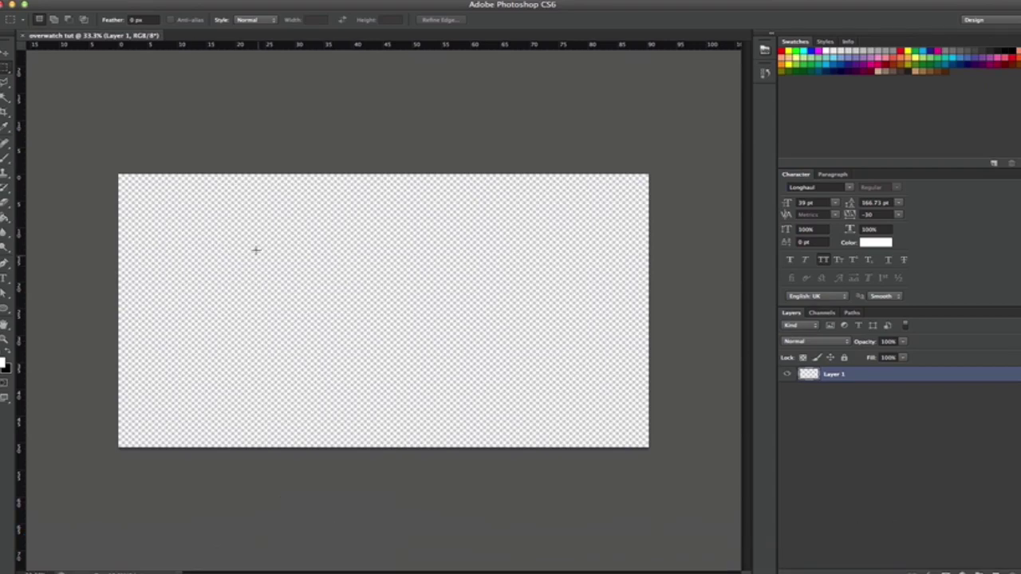
- Make a new document called tut at 2560 × 1440 px, 72 ppi, RGB, transparent background
left_click(90, 2)
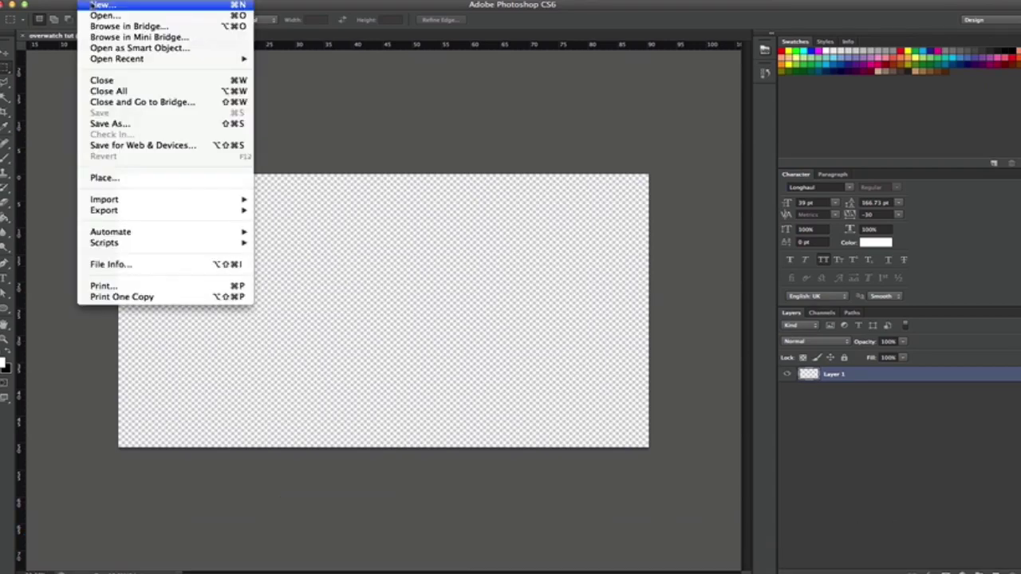
left_click(103, 5)
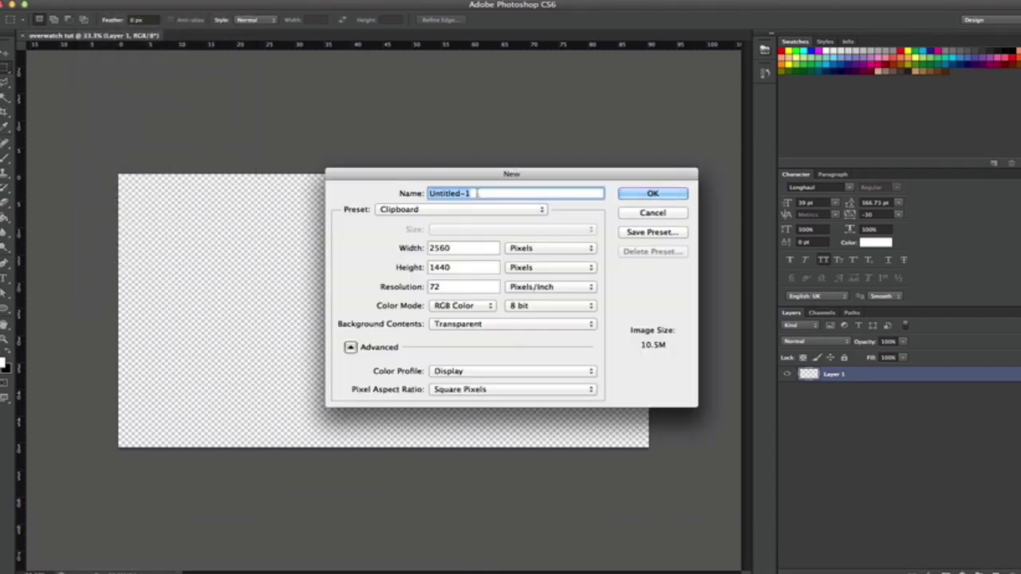
key("BackSpace")
type("tut")
key("Tab")
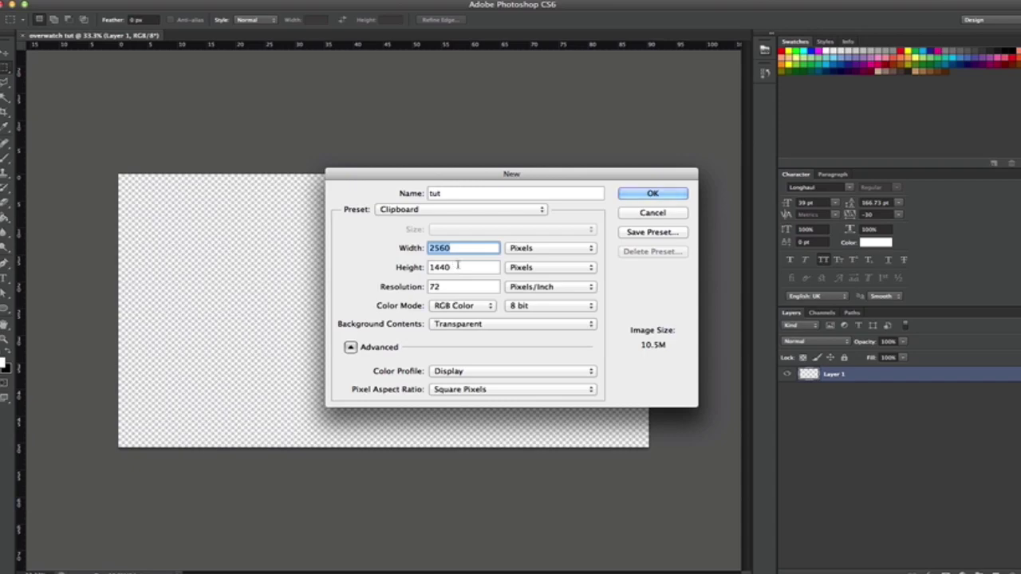
key("Tab")
left_click(523, 249)
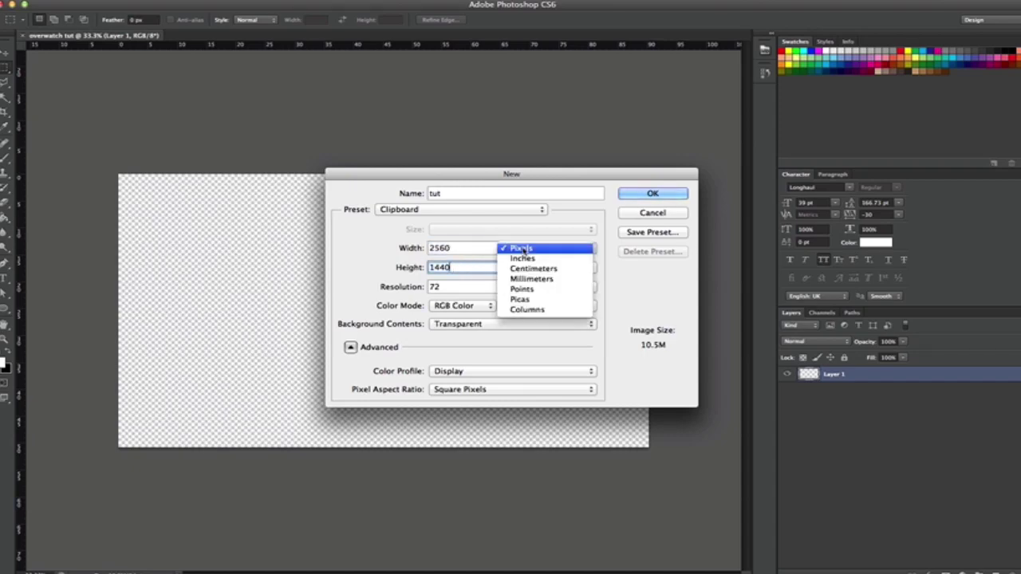
left_click(531, 268)
left_click(530, 269)
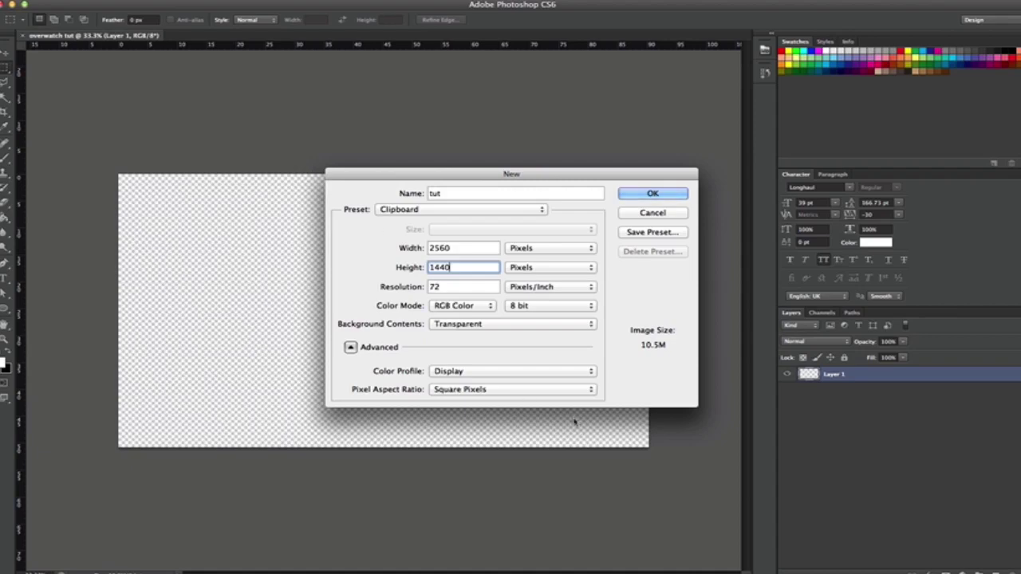
left_click(473, 327)
left_click(454, 328)
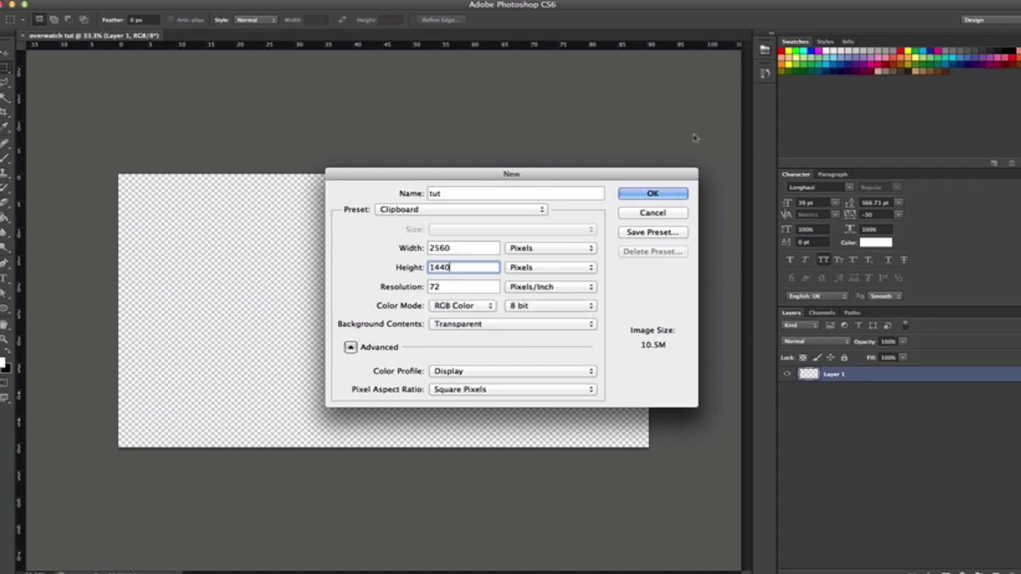
left_click(664, 193)
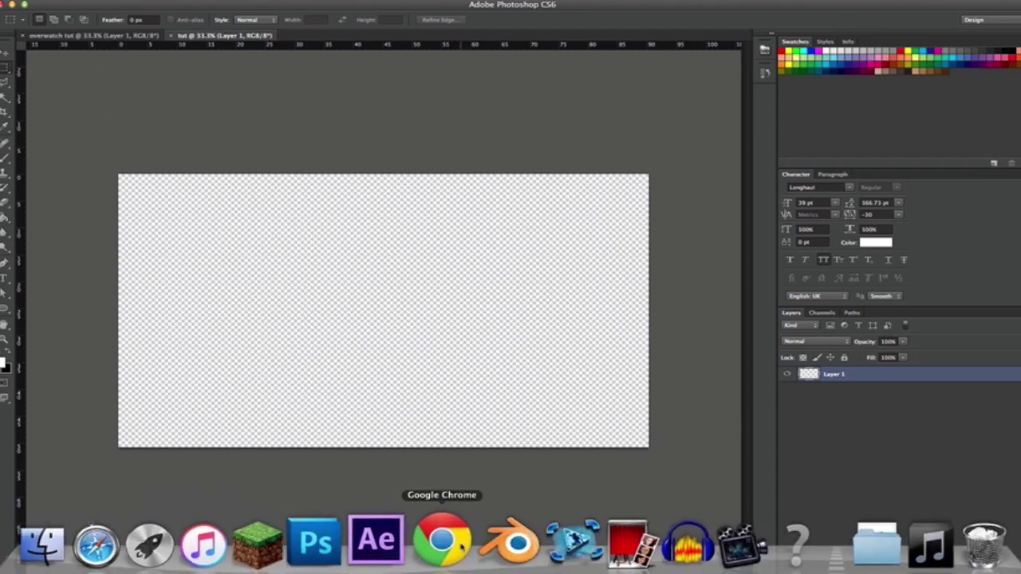
- Copy the YouTube banner template image from the Google Images results in Chrome
left_click(462, 560)
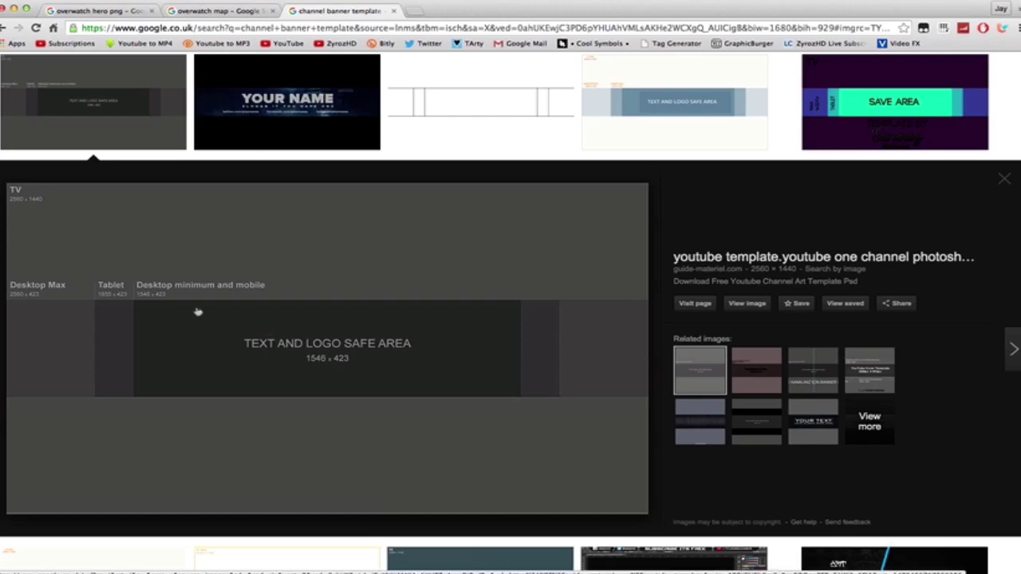
right_click(297, 345)
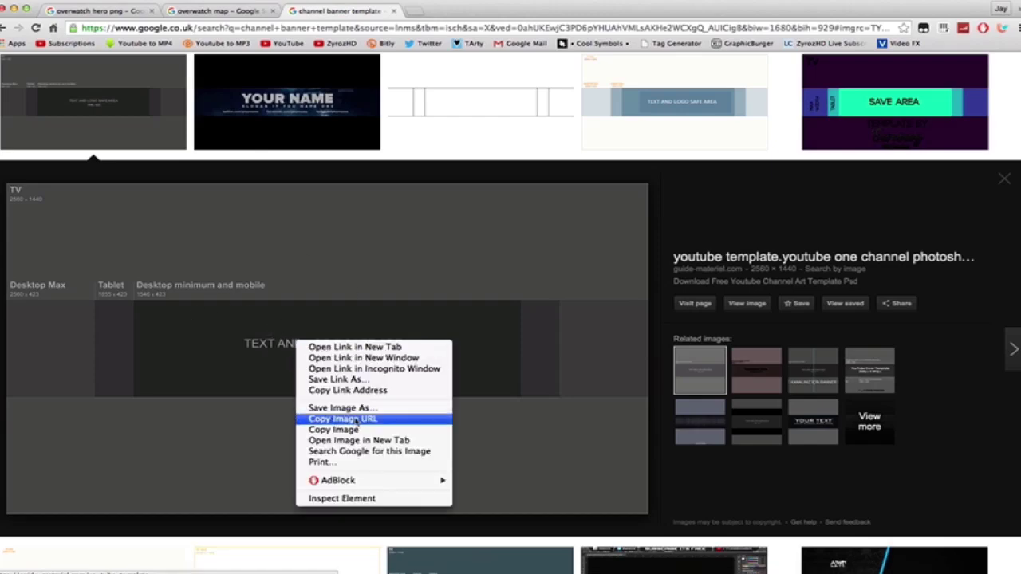
left_click(344, 431)
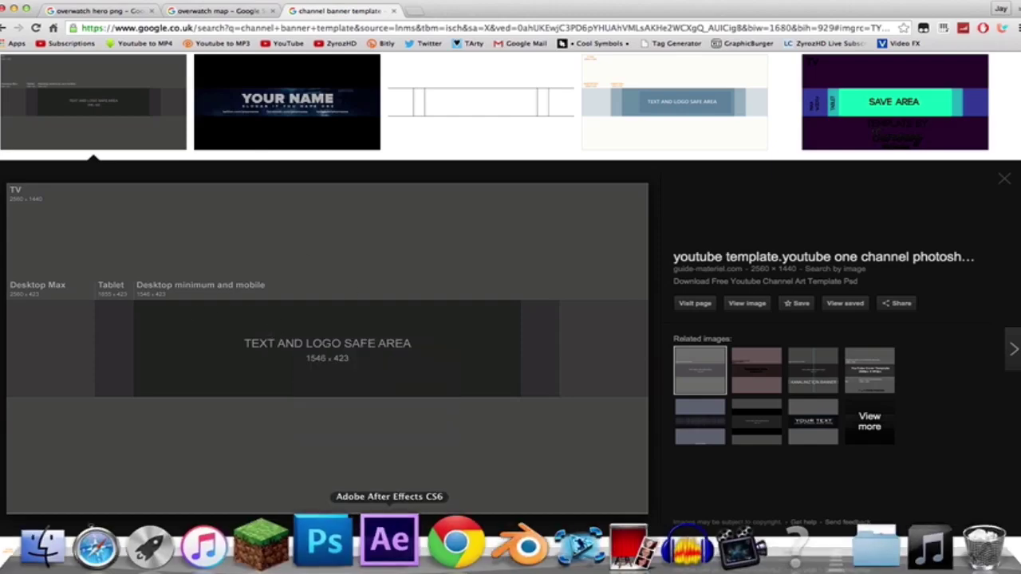
left_click(333, 544)
- Paste the banner template into the tut canvas as Layer 1
left_click(120, 2)
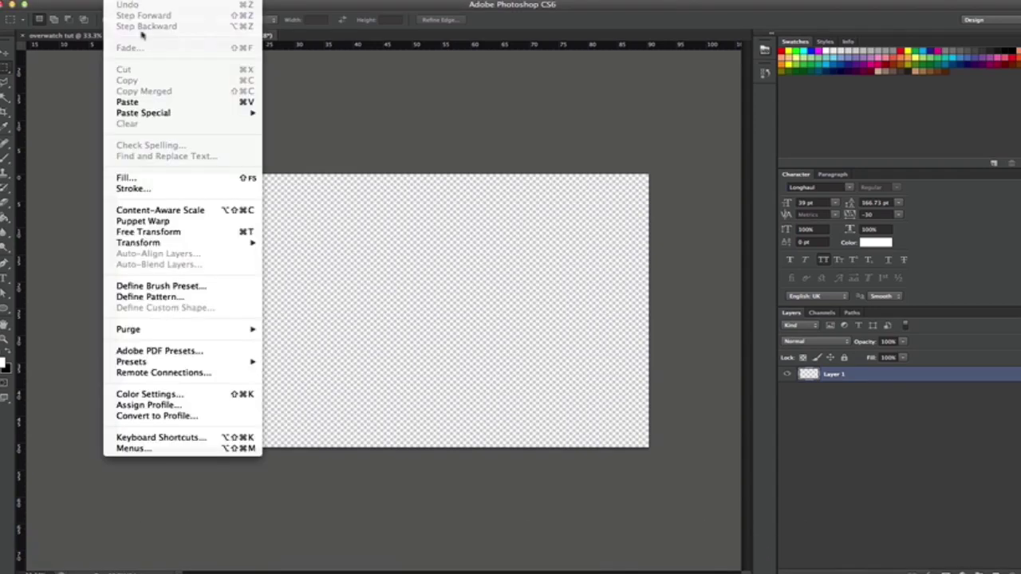
left_click(140, 102)
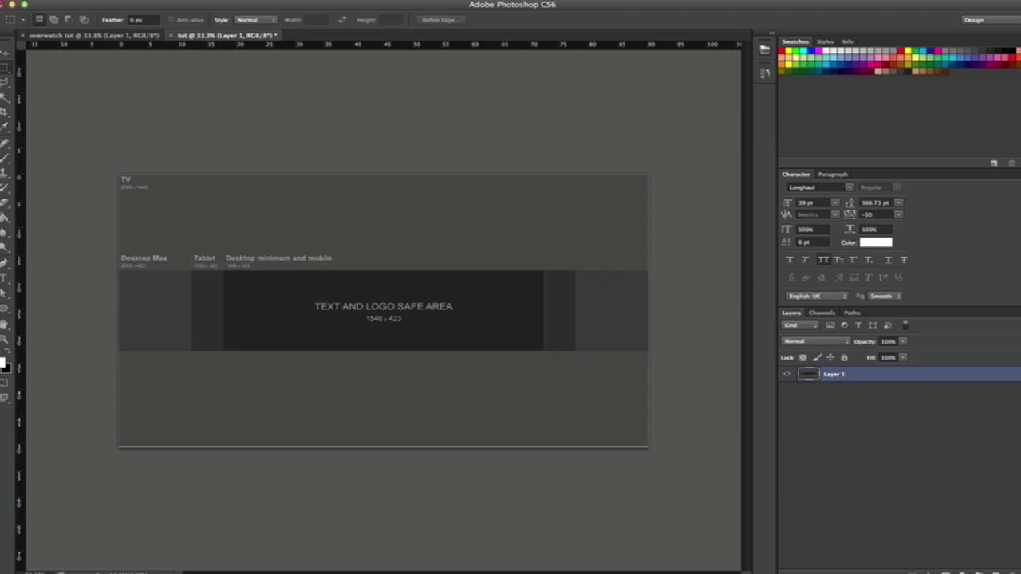
left_click(341, 0)
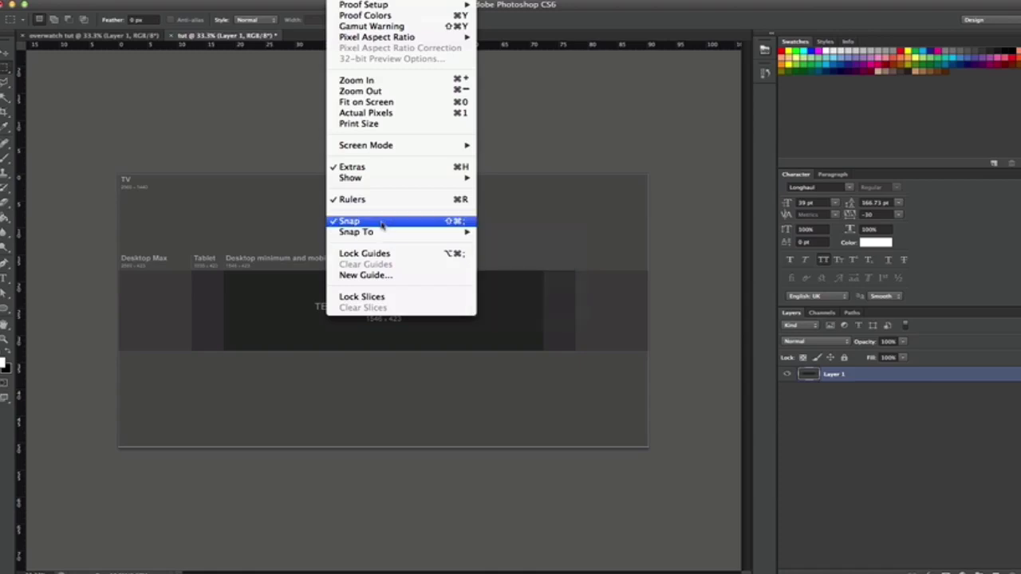
- Add vertical guides and drag them to the tablet and safe-area left edges
left_click(372, 275)
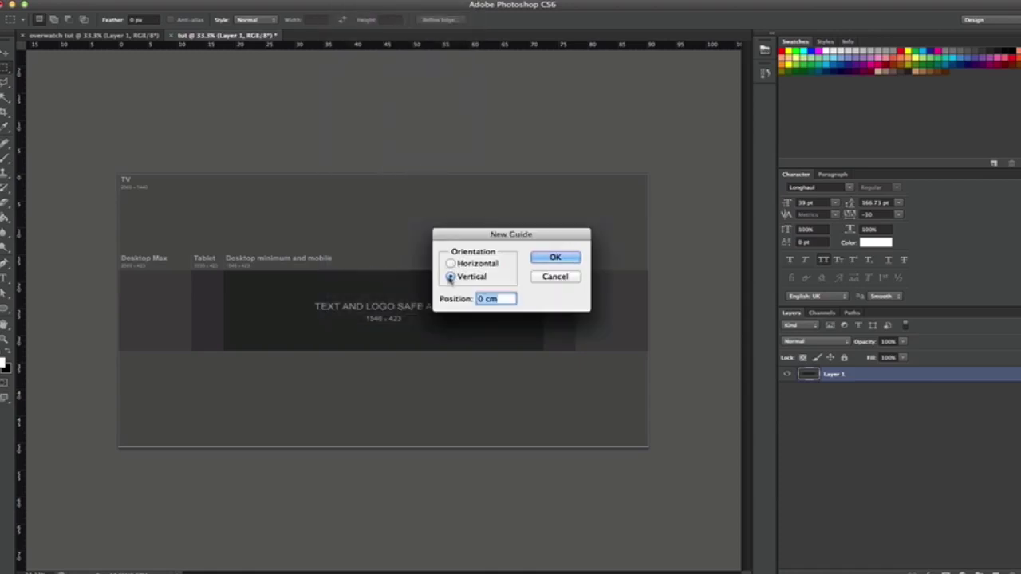
left_click(540, 264)
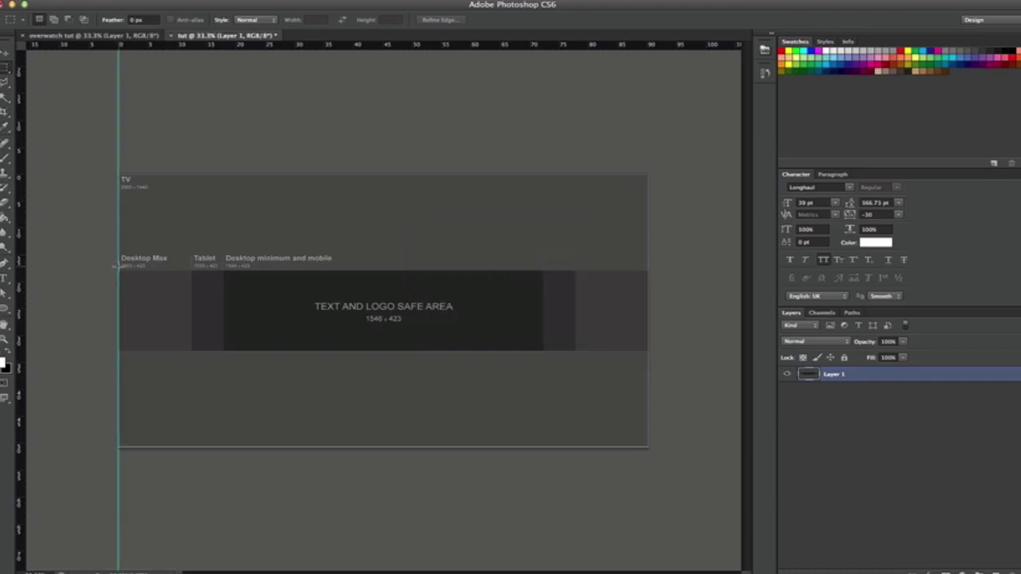
left_click_drag(119, 266, 123, 263)
left_click(160, 4)
key("v")
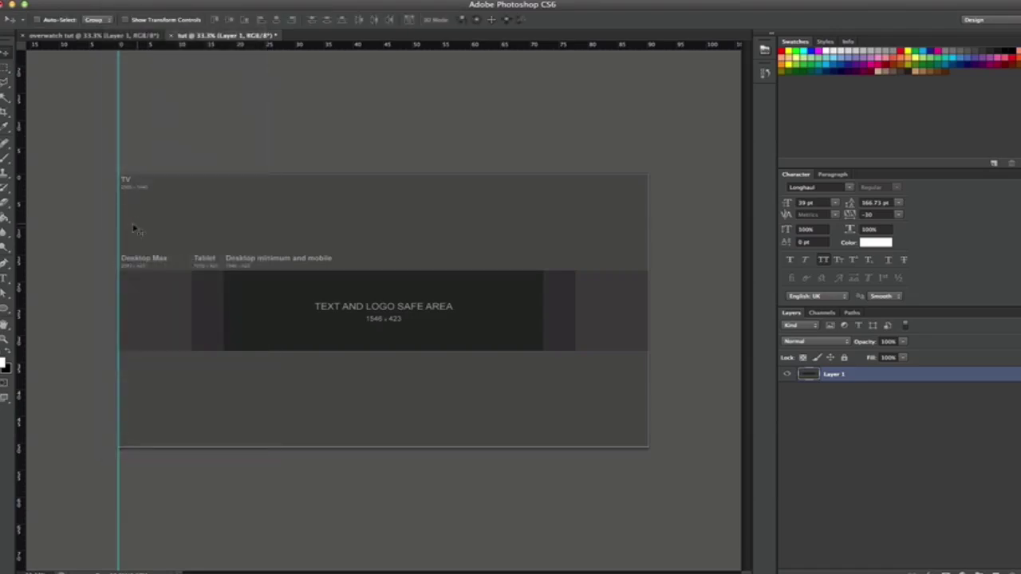
left_click_drag(119, 227, 191, 212)
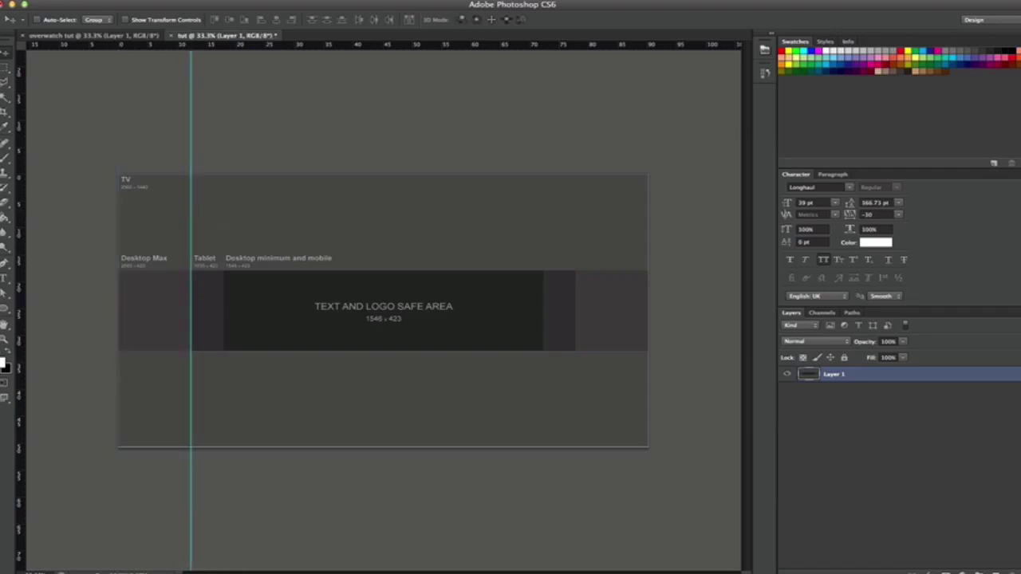
left_click(339, 0)
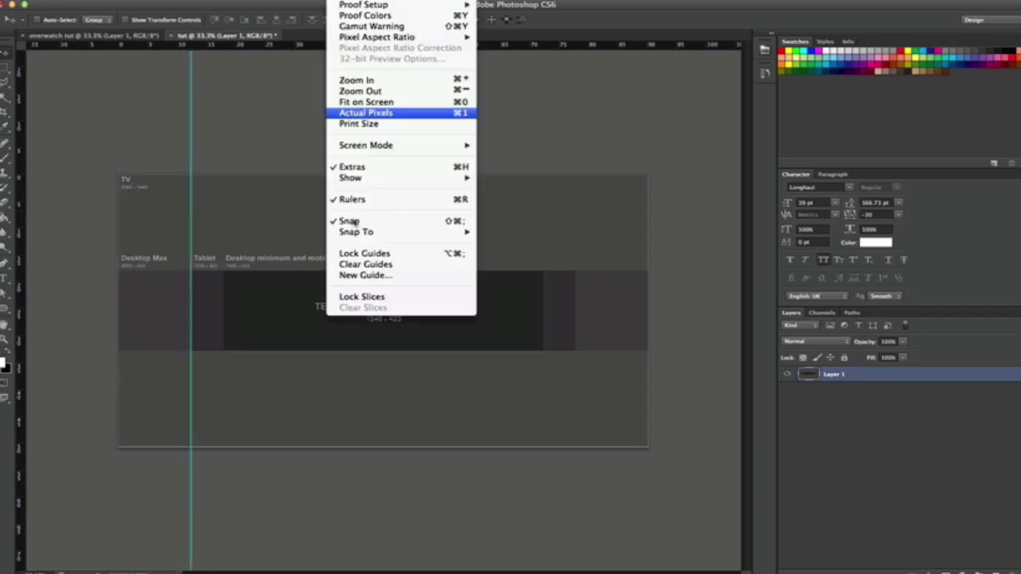
left_click(364, 276)
left_click(550, 258)
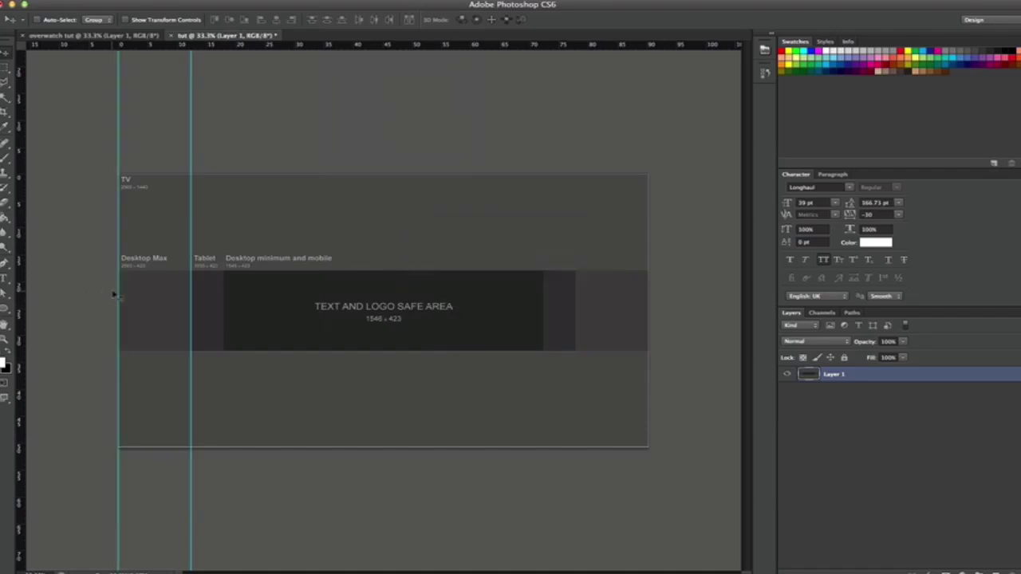
left_click_drag(18, 287, 224, 275)
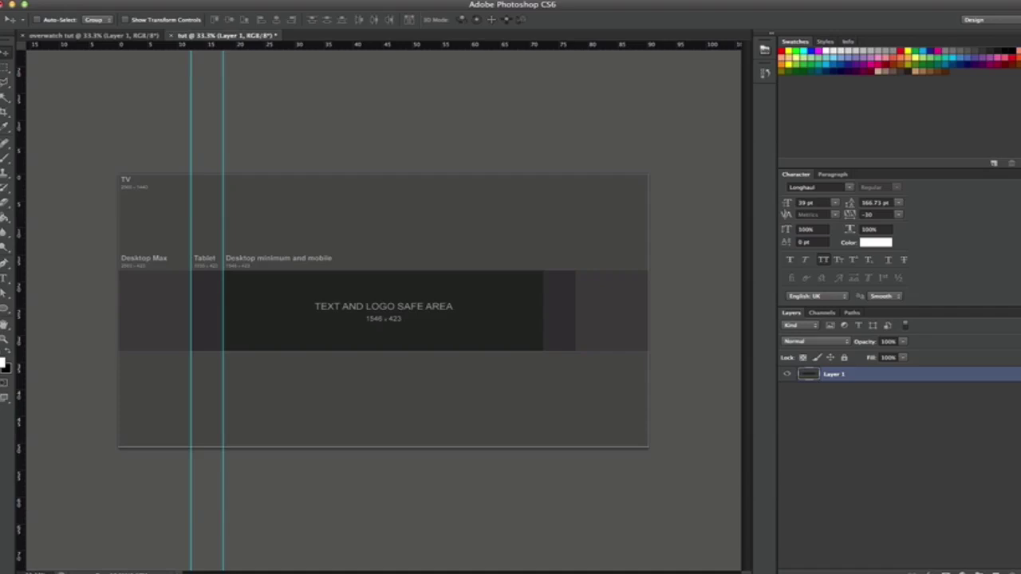
- Add vertical guides at the safe-area and tablet right edges, undoing an accidental layer move
left_click(339, 2)
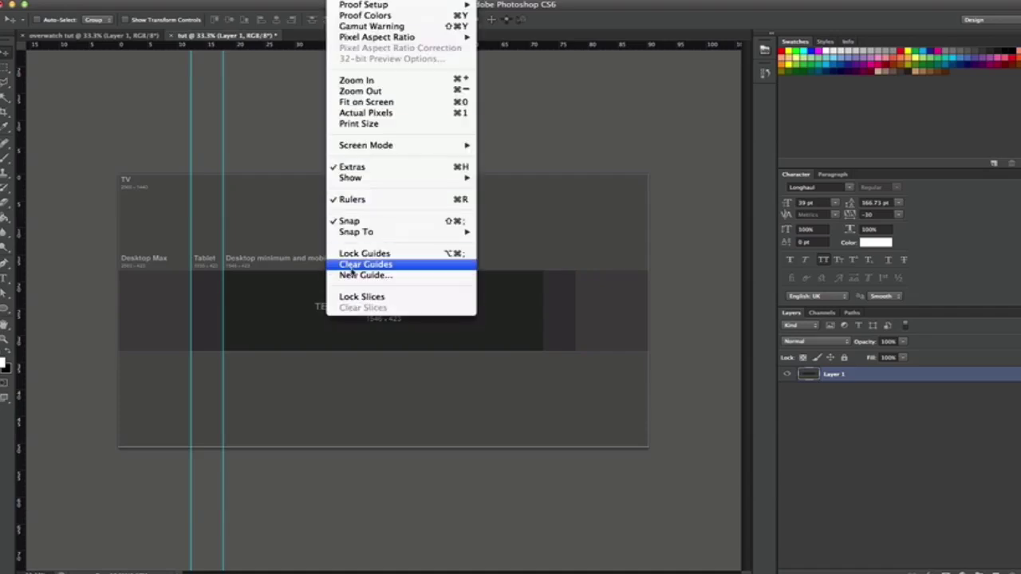
left_click(364, 276)
left_click(563, 257)
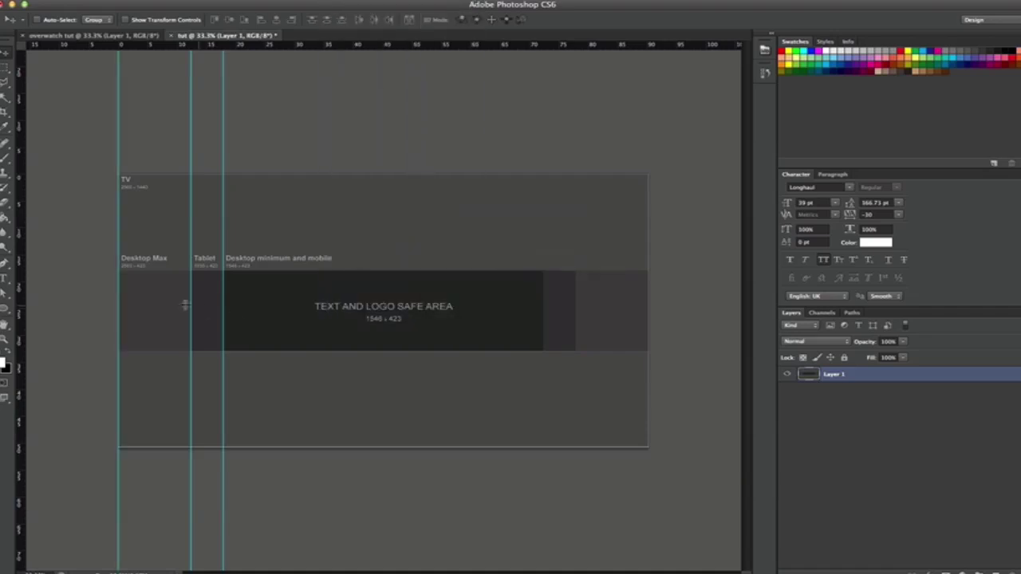
left_click_drag(118, 307, 544, 266)
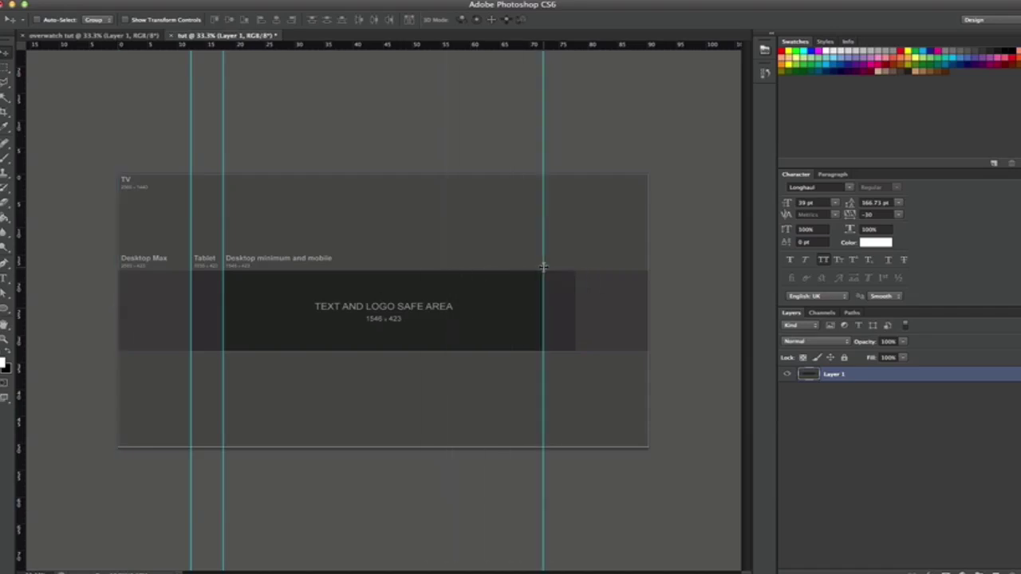
left_click(331, 1)
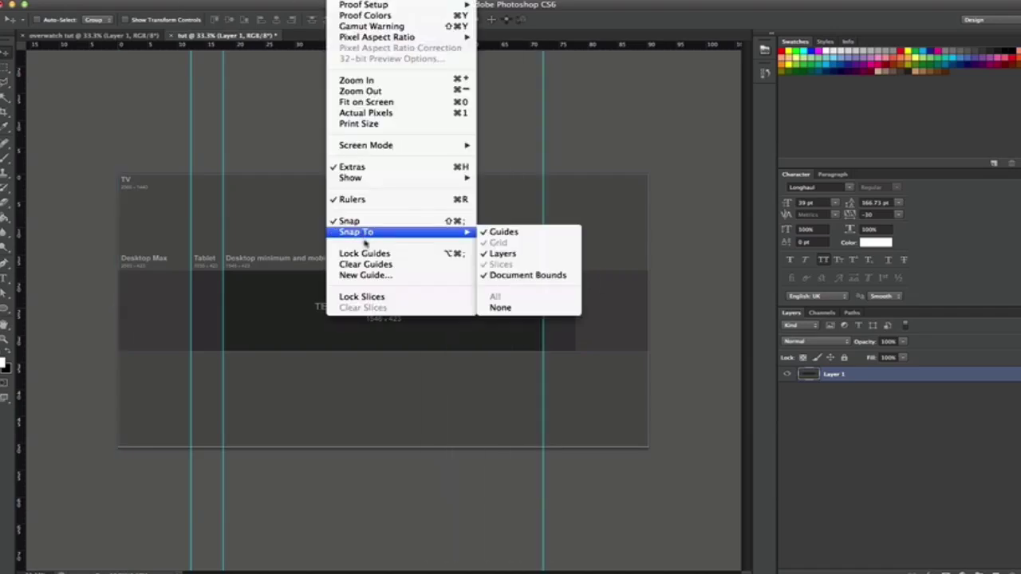
left_click(376, 275)
key("Return")
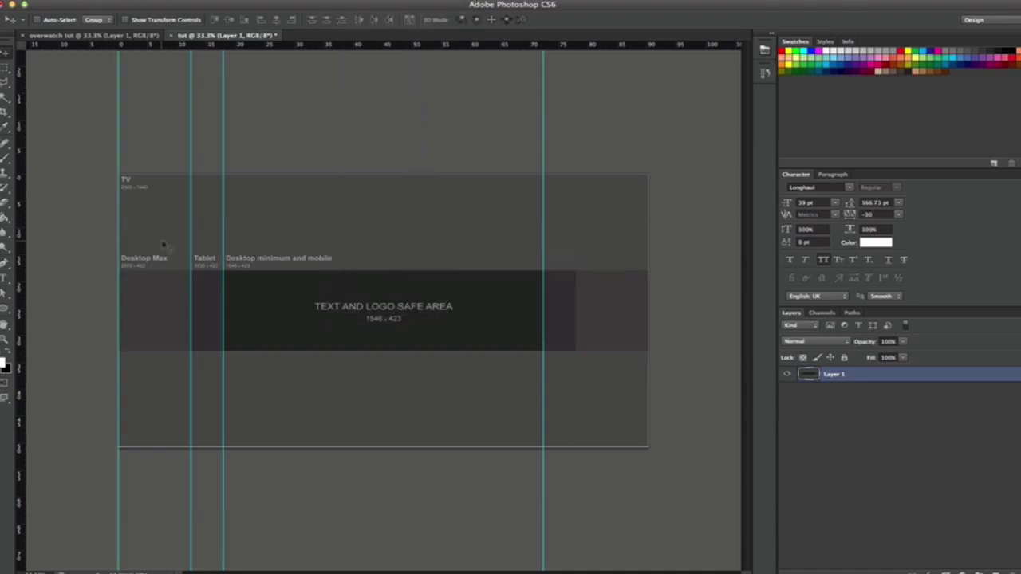
left_click_drag(117, 265, 458, 239)
left_click(121, 1)
left_click(123, 5)
left_click_drag(543, 269, 574, 266)
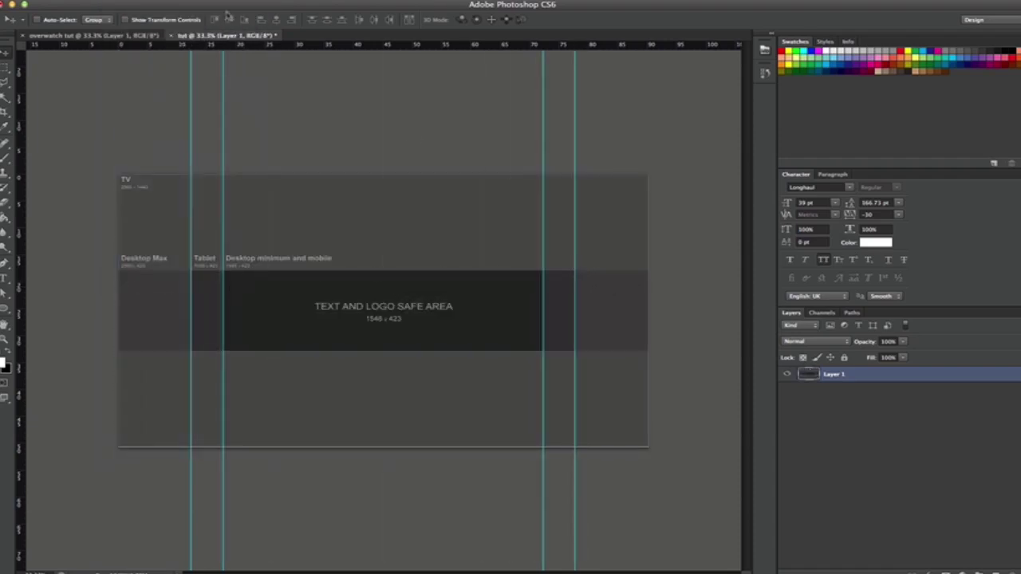
- Add two horizontal guides at the top and bottom edges of the text-and-logo safe area
left_click(353, 5)
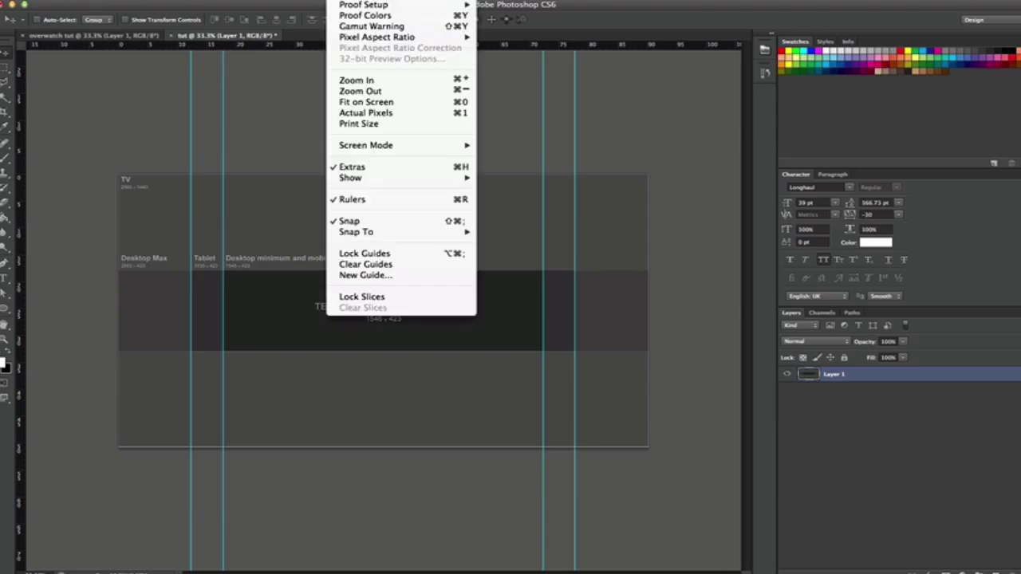
left_click(384, 279)
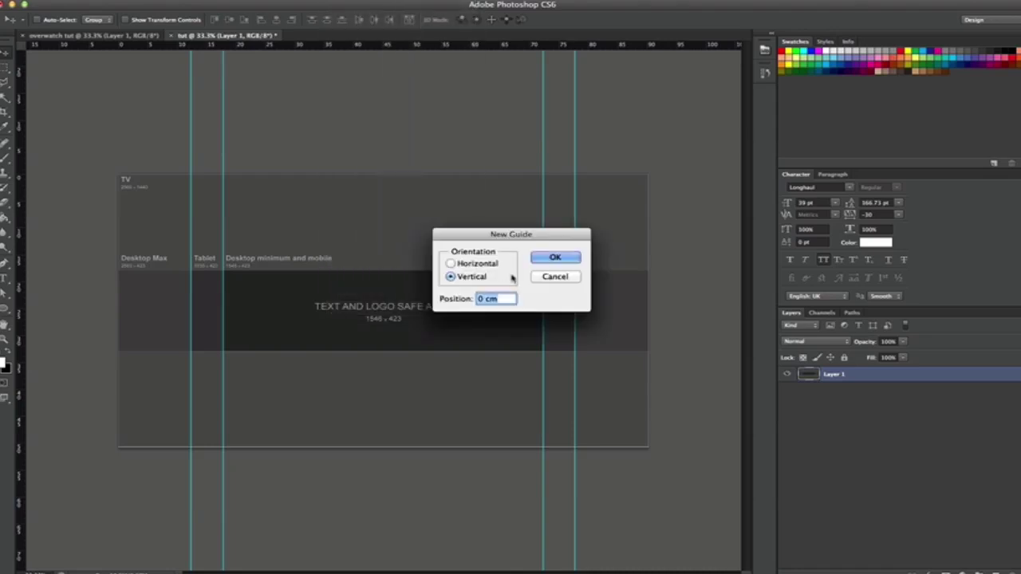
left_click(451, 263)
key("Return")
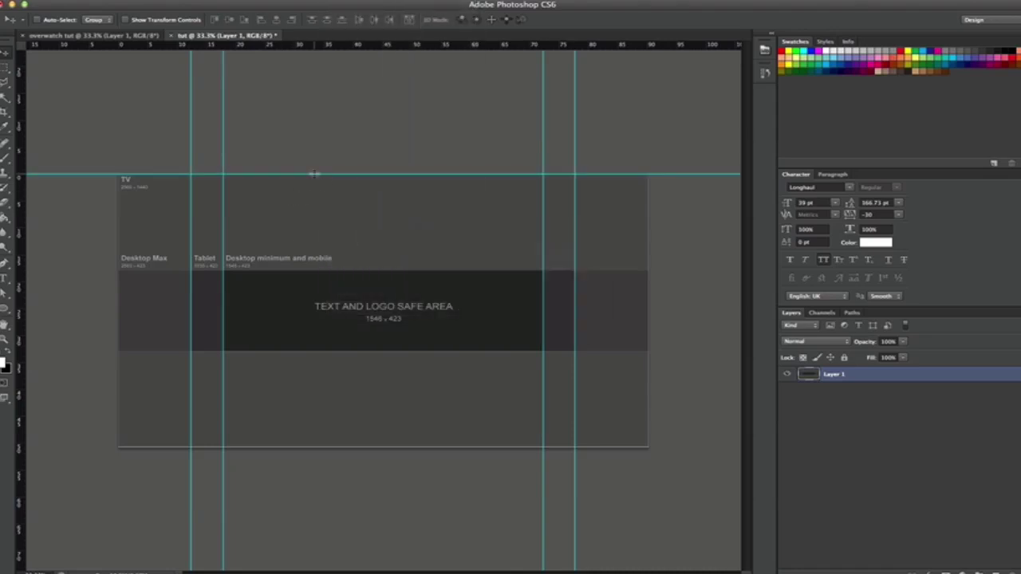
left_click_drag(315, 174, 315, 270)
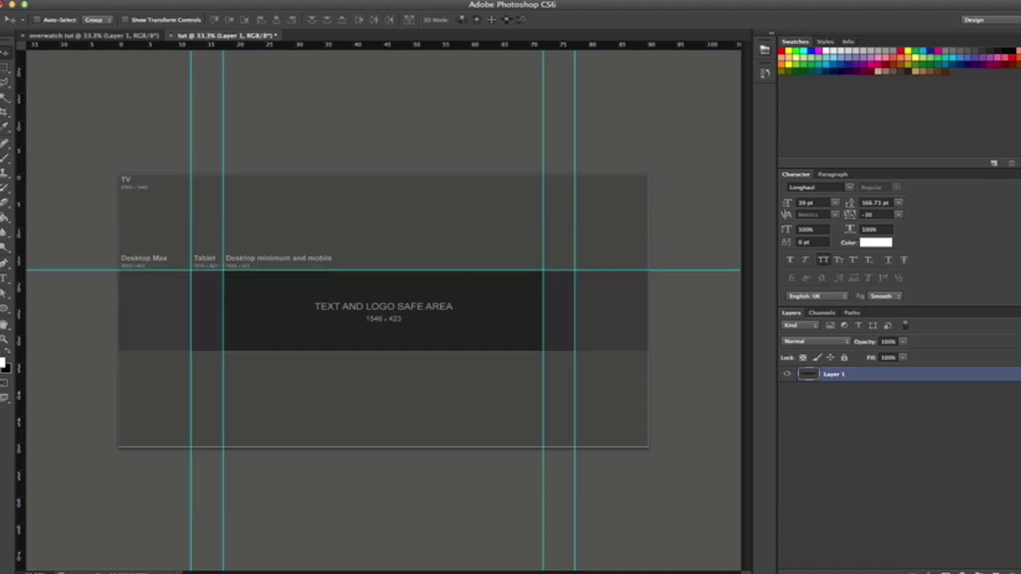
left_click(353, 5)
left_click(374, 279)
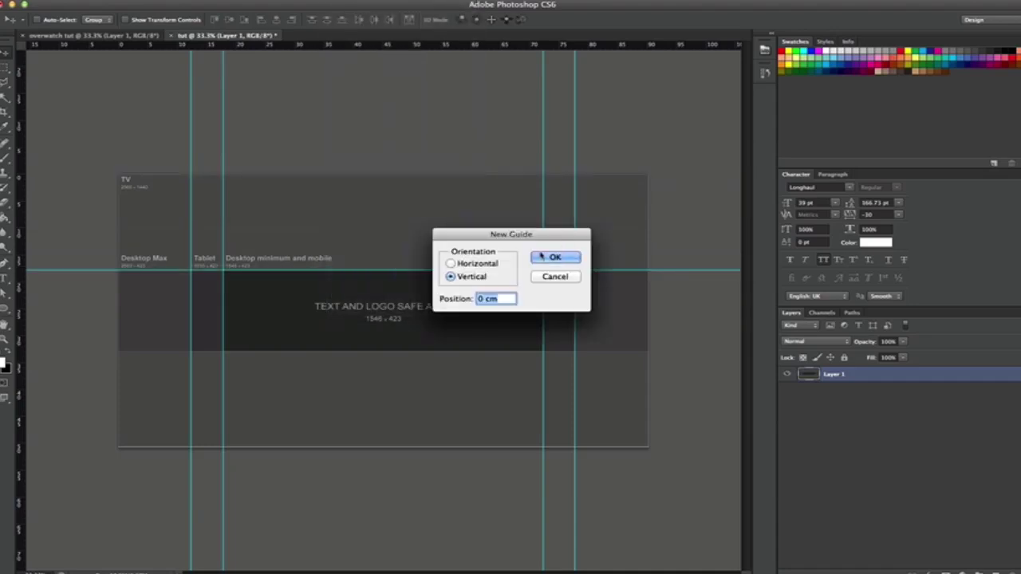
left_click(450, 263)
key("Return")
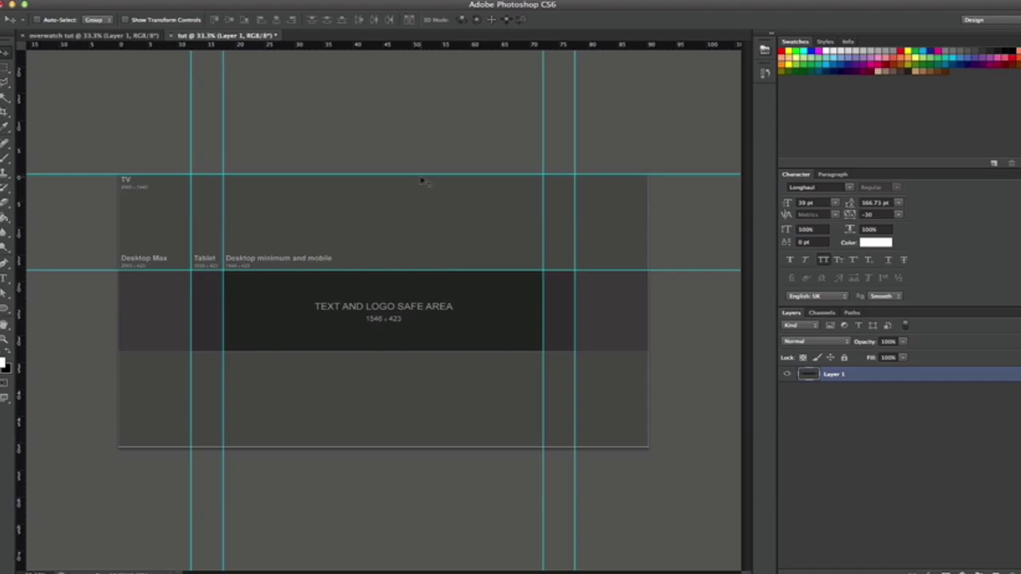
left_click_drag(422, 187, 429, 351)
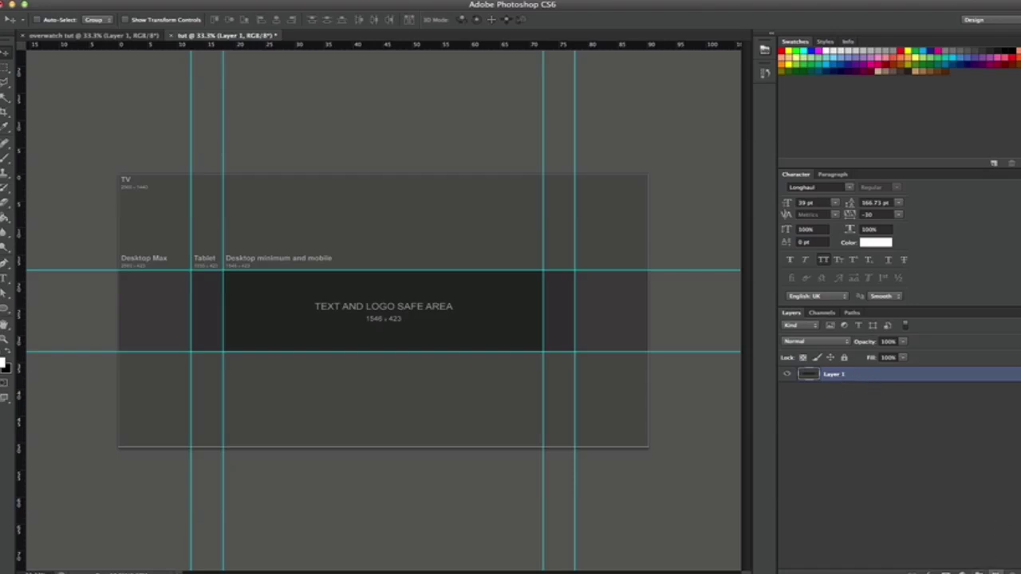
- Add an empty Layer 2 and delete the template Layer 1, leaving the guides
left_click(993, 571)
left_click(850, 388)
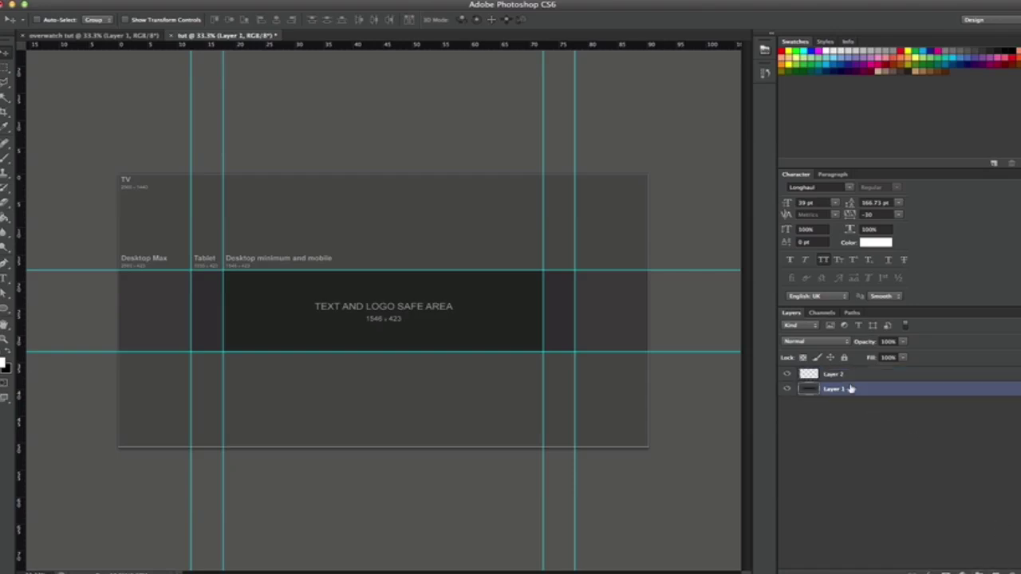
key("Delete")
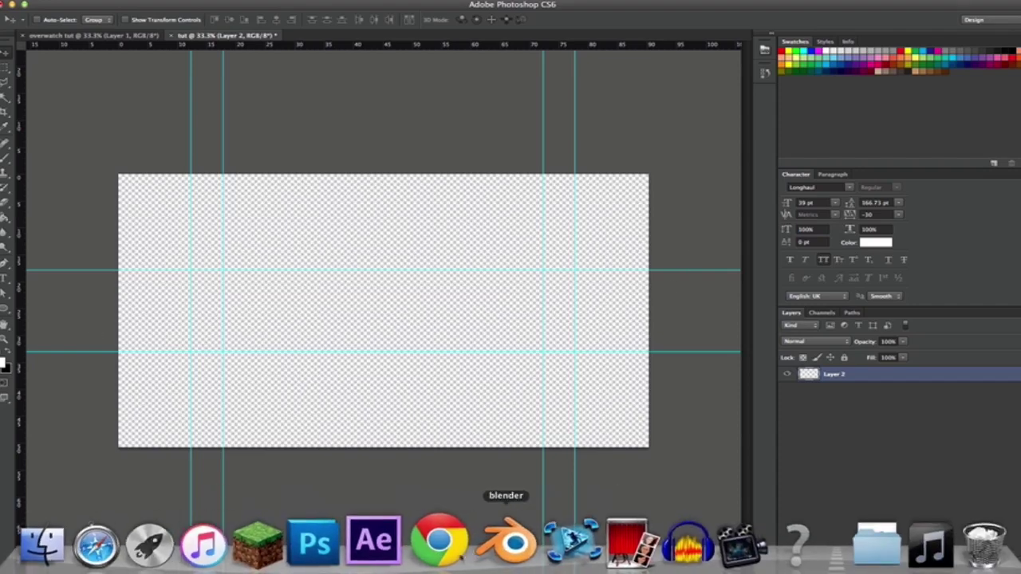
left_click(446, 543)
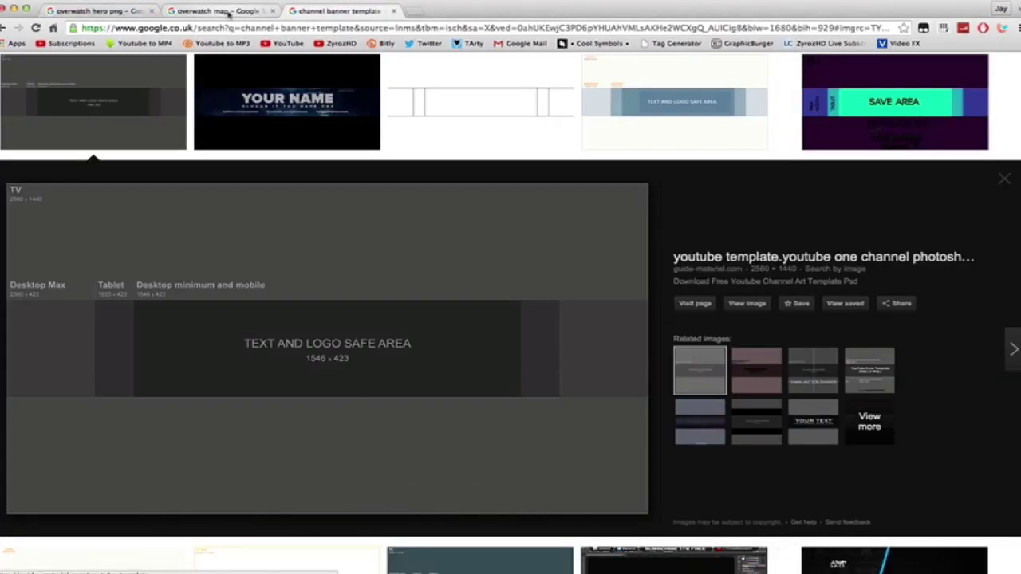
- Copy the Hanamura cherry-blossom temple image from the 'overwatch map' image results
left_click(212, 11)
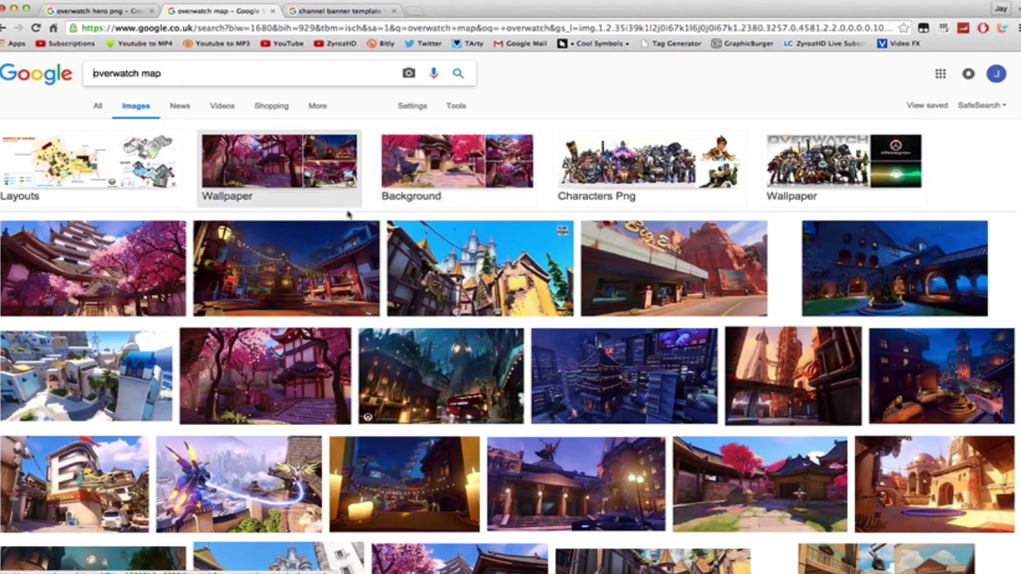
left_click(140, 254)
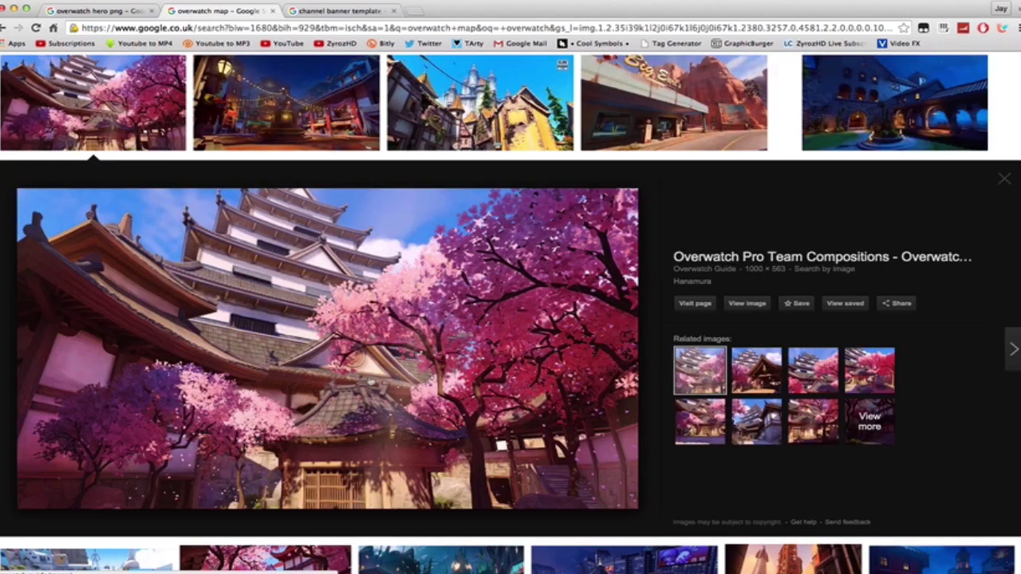
right_click(378, 356)
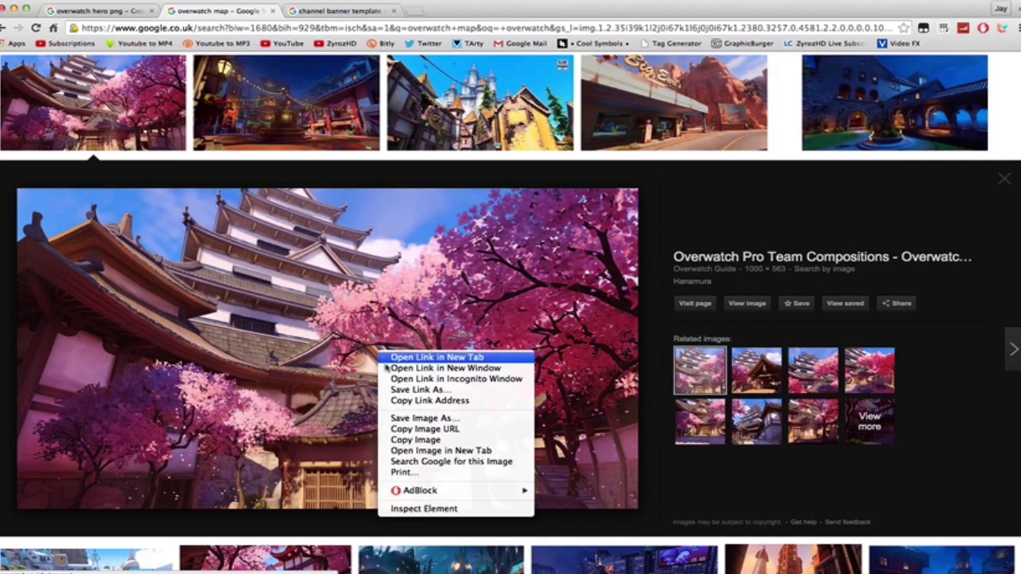
left_click(413, 442)
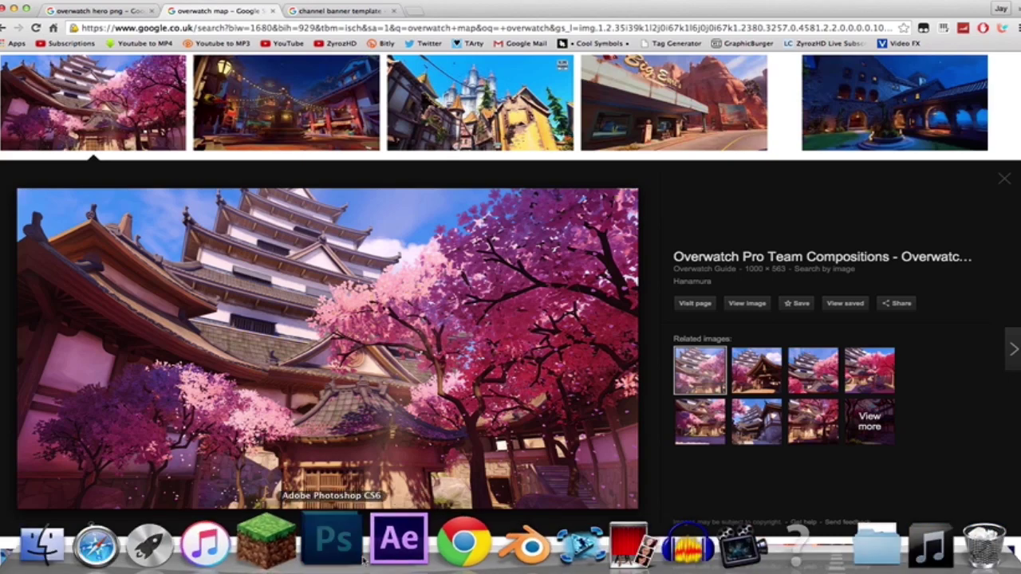
left_click(326, 540)
- Paste the temple image onto Layer 2, where it lands small at the canvas centre
left_click(128, 0)
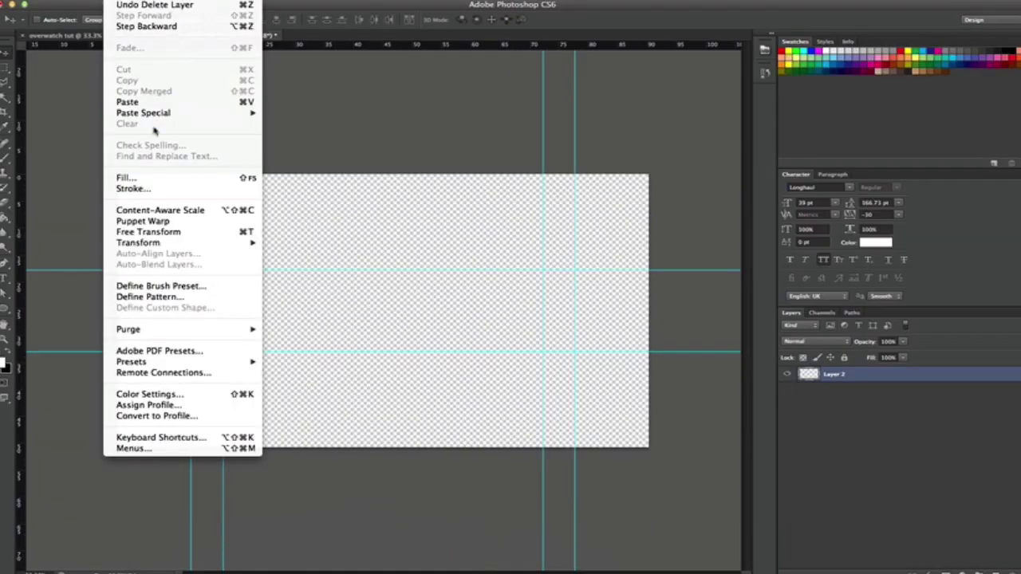
left_click(152, 101)
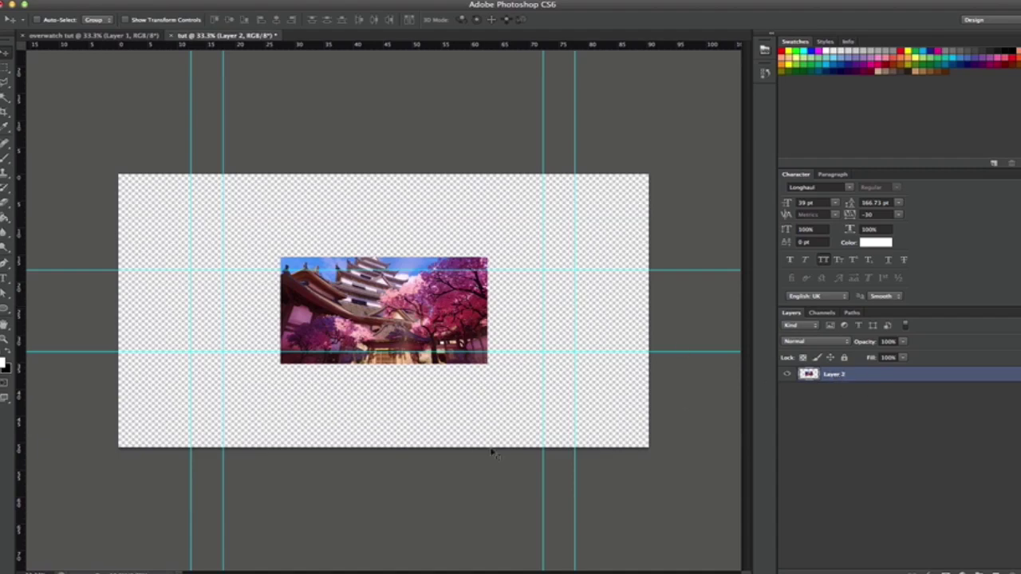
- Scale the temple image to about 256% so it fills the banner edge to edge
key("super+t")
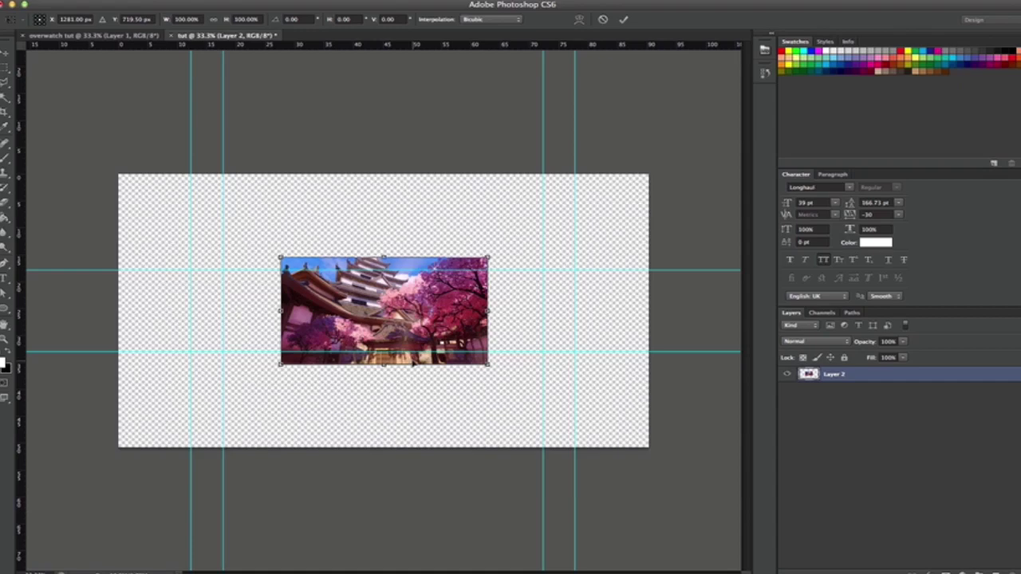
left_click_drag(488, 257, 650, 173)
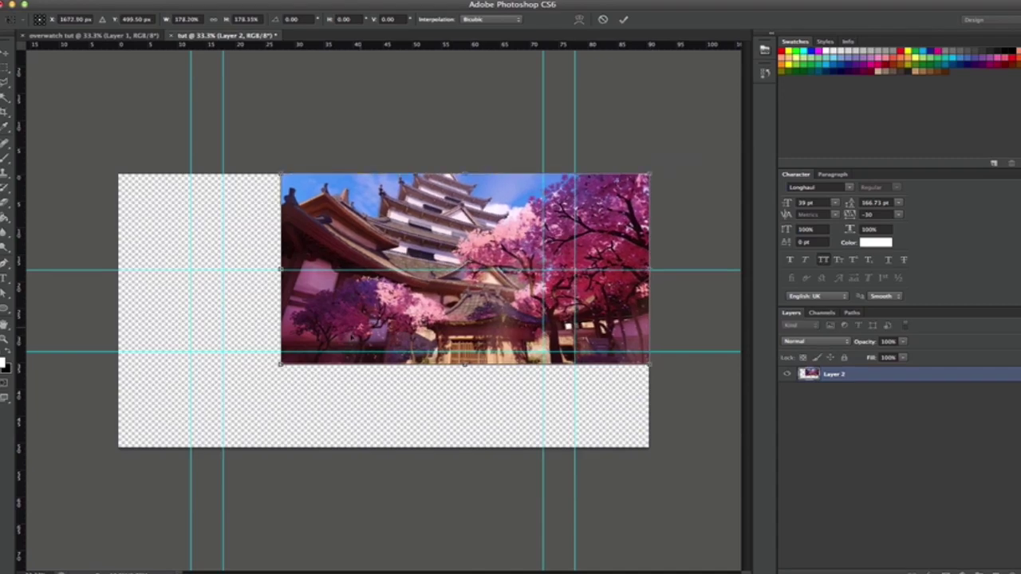
left_click_drag(280, 365, 117, 448)
key("Return")
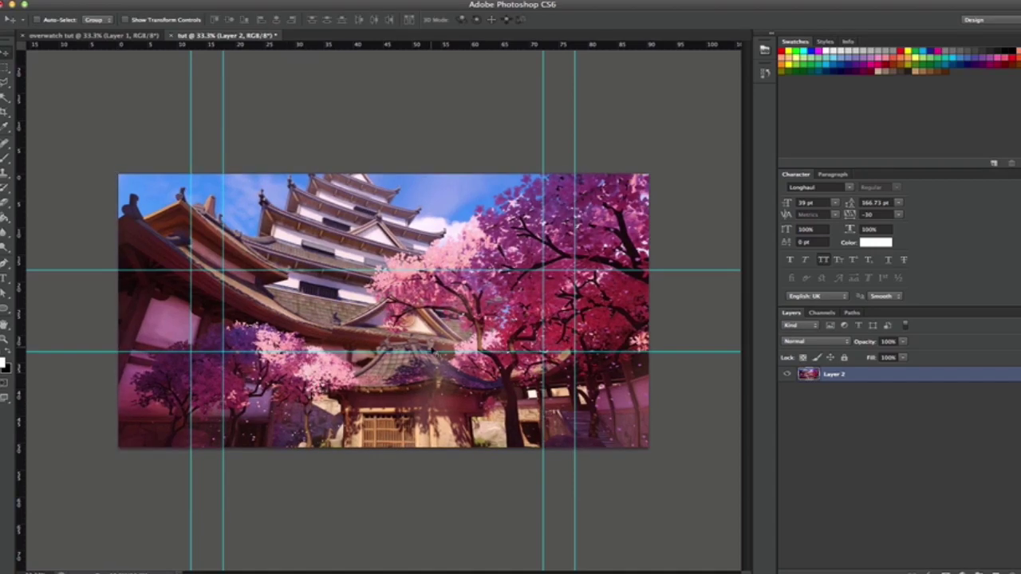
key("super+plus")
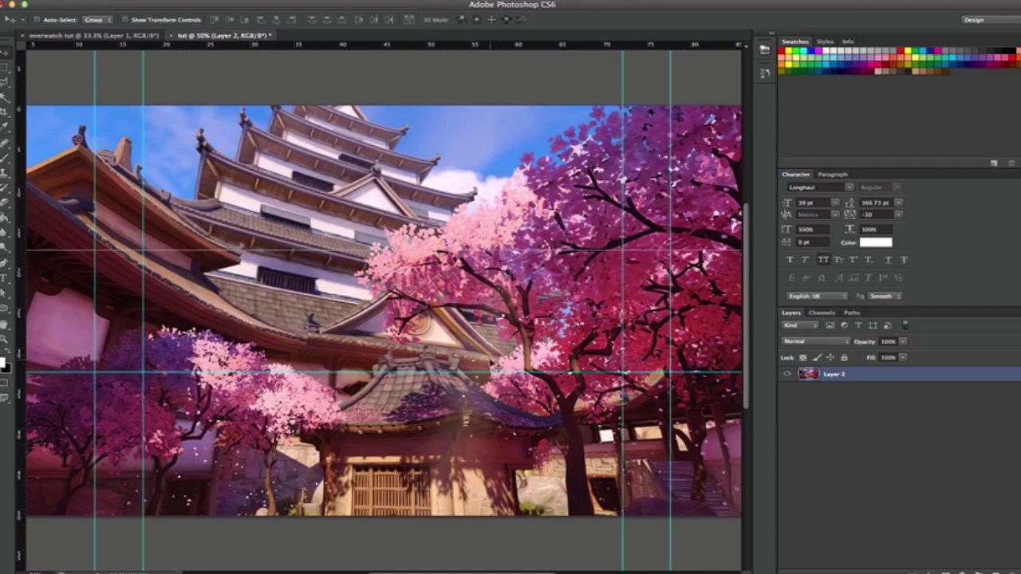
key("super+minus")
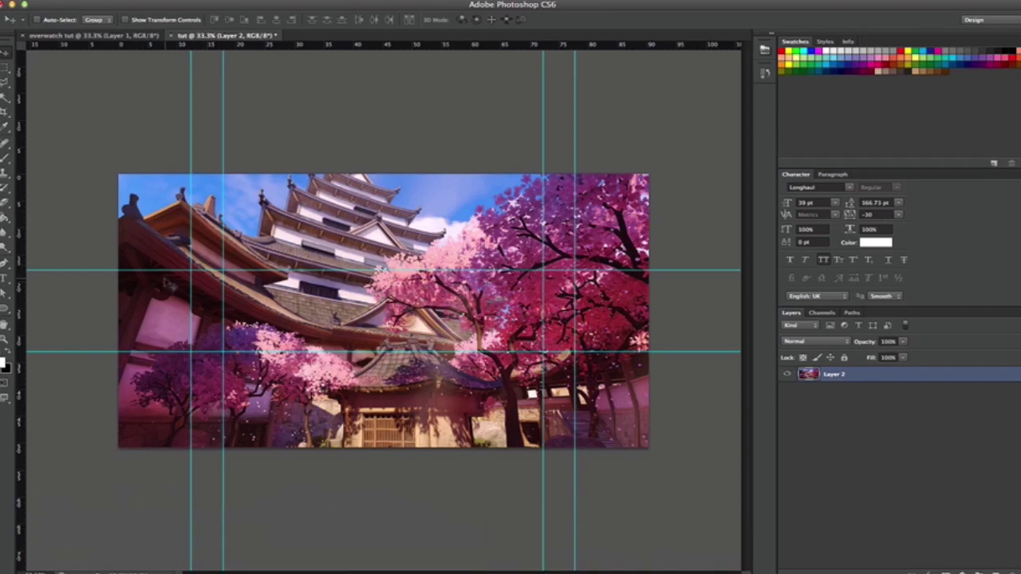
- Set black as foreground and marquee-select the entire banner canvas
left_click(5, 69)
left_click(5, 70)
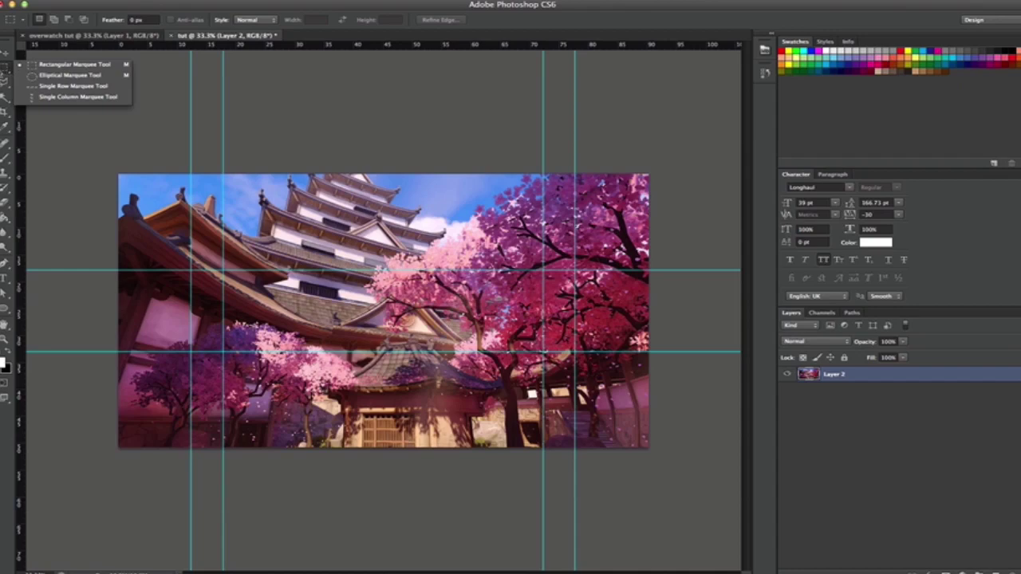
left_click(74, 64)
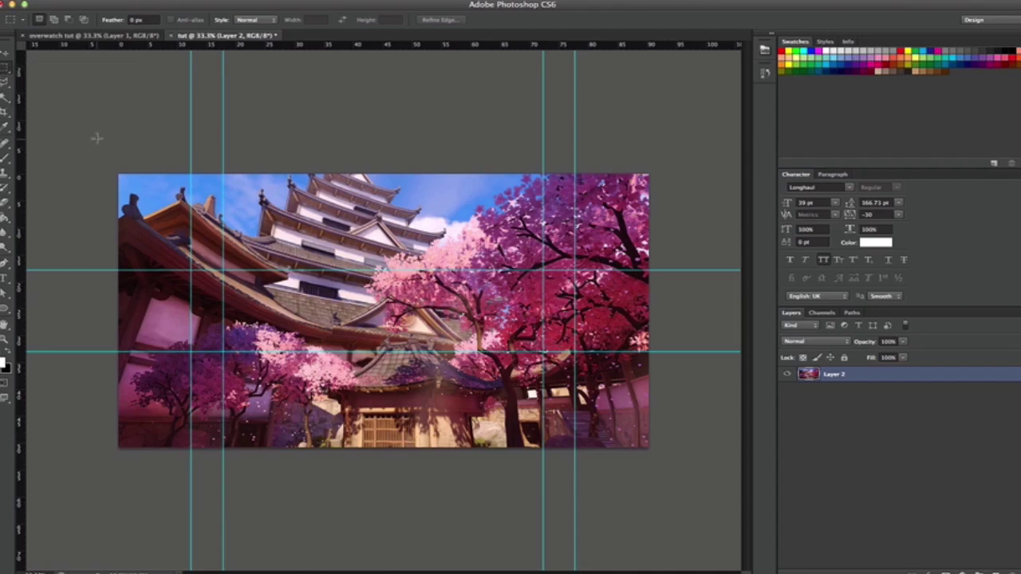
left_click(4, 362)
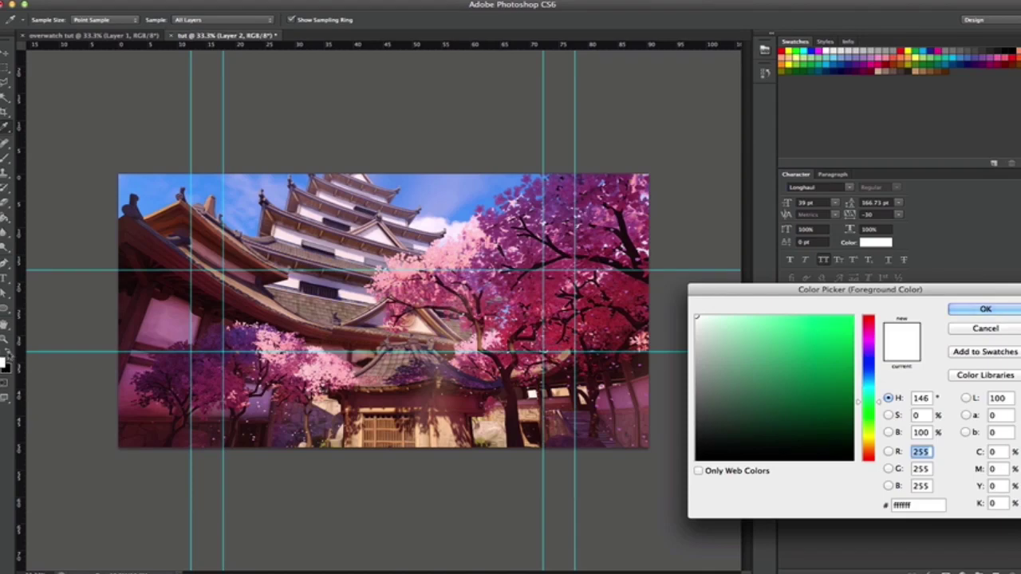
left_click(985, 310)
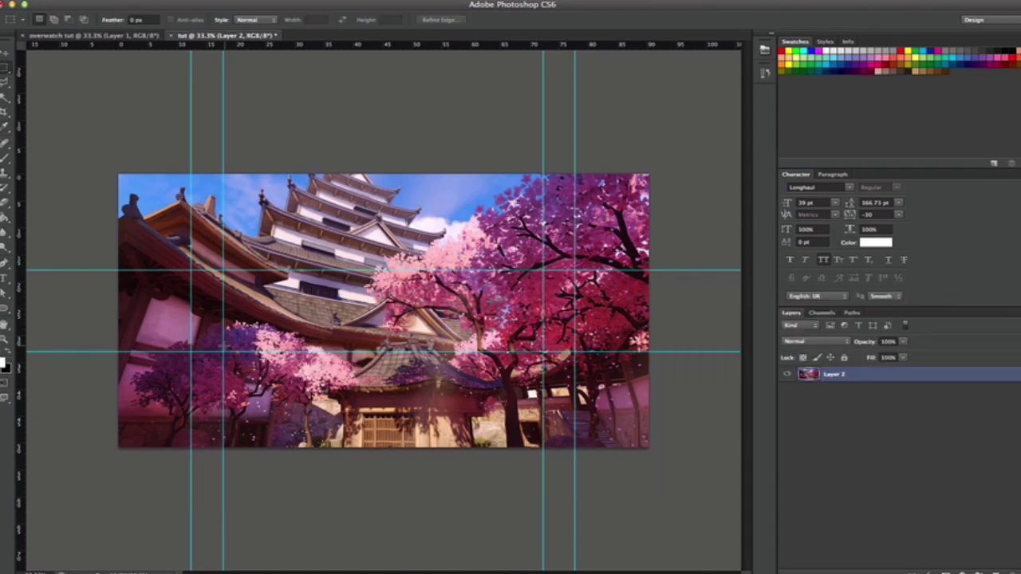
left_click(11, 356)
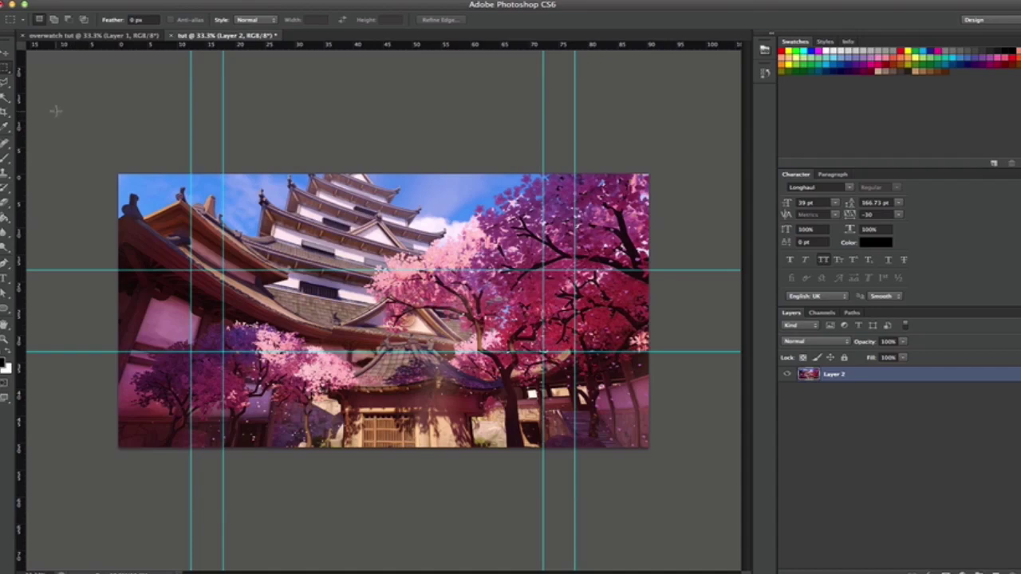
left_click_drag(56, 111, 701, 483)
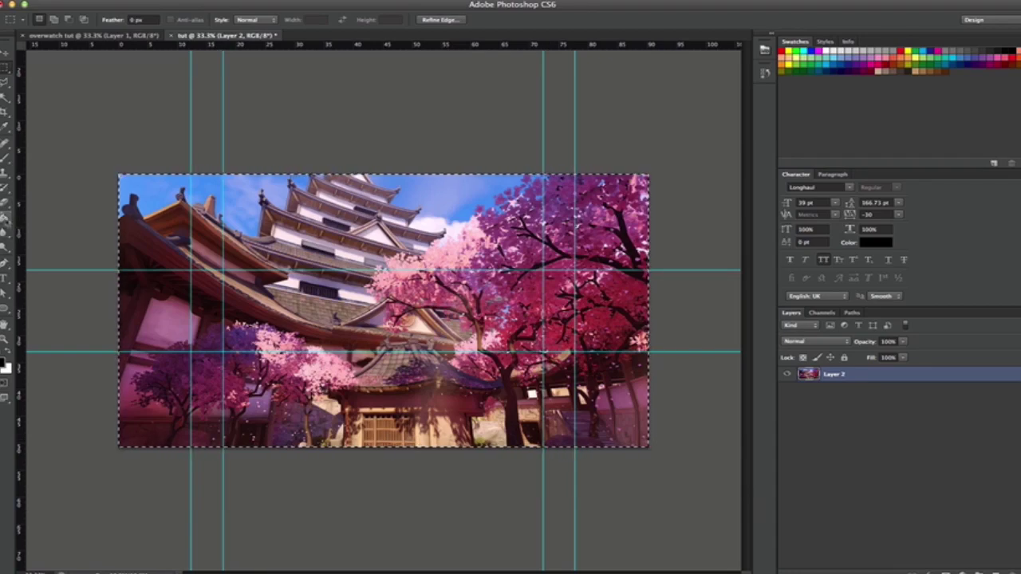
- Fill the selection with black on a new Layer 3, undoing a fill on the image
left_click(5, 217)
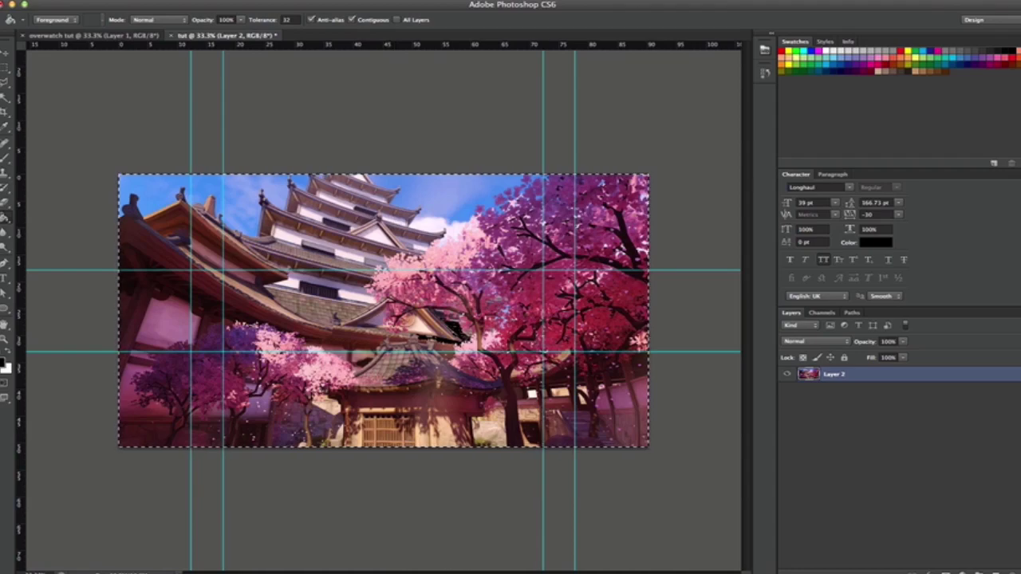
left_click(112, 1)
left_click(149, 7)
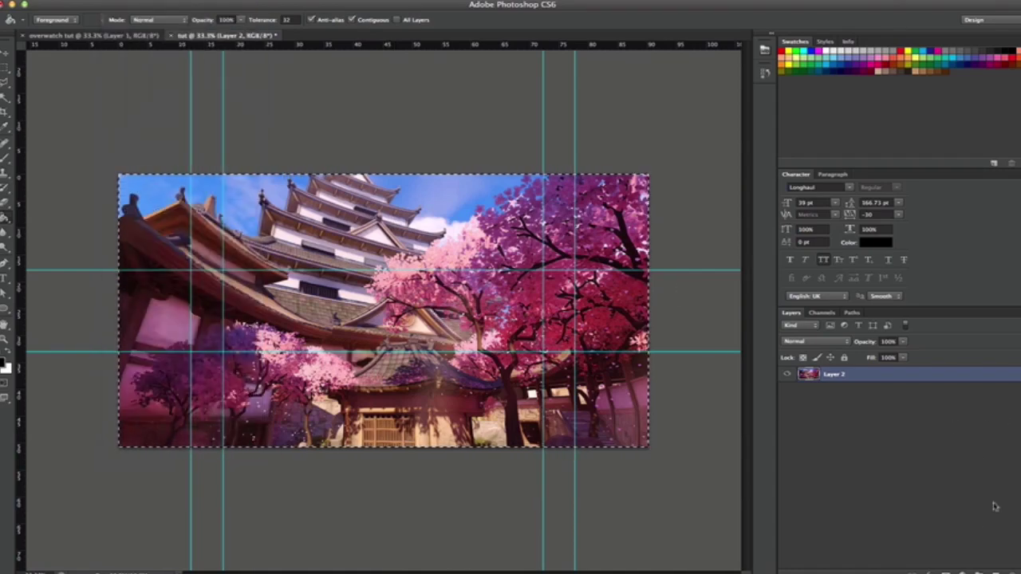
left_click(981, 572)
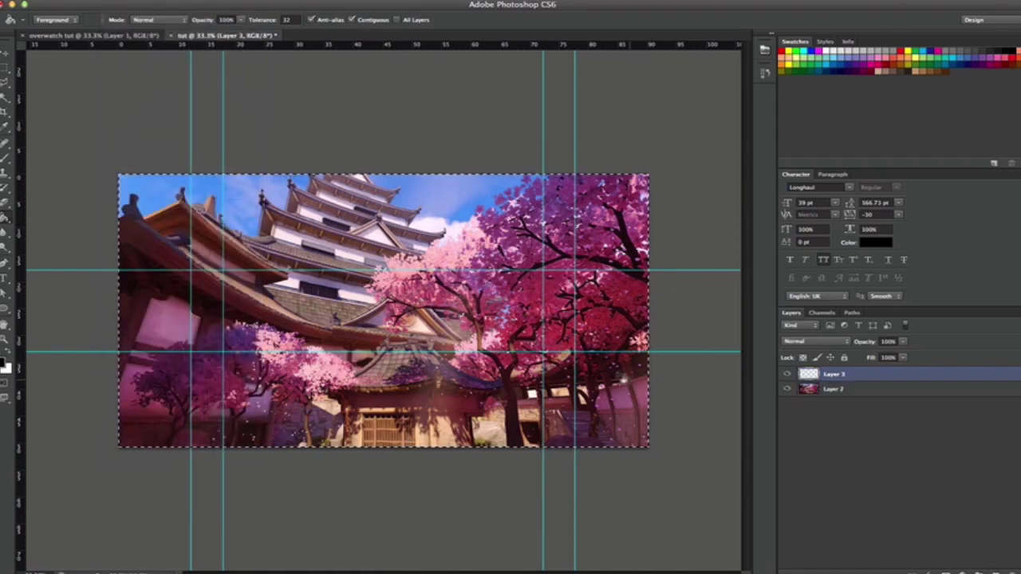
left_click(457, 265)
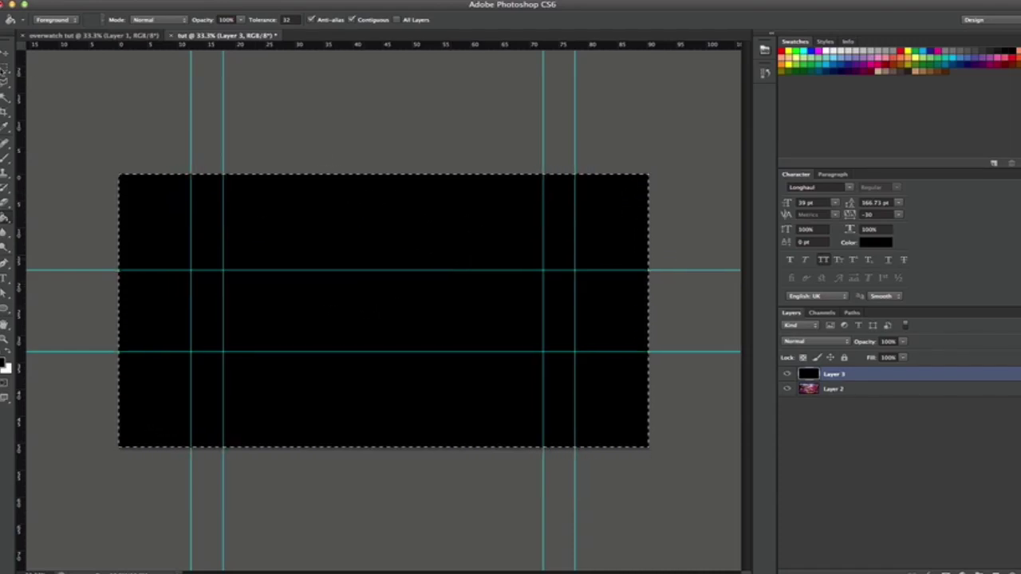
- Delete the black Layer 3 band between the horizontal guides, deselect, and select Layer 2
left_click(254, 0)
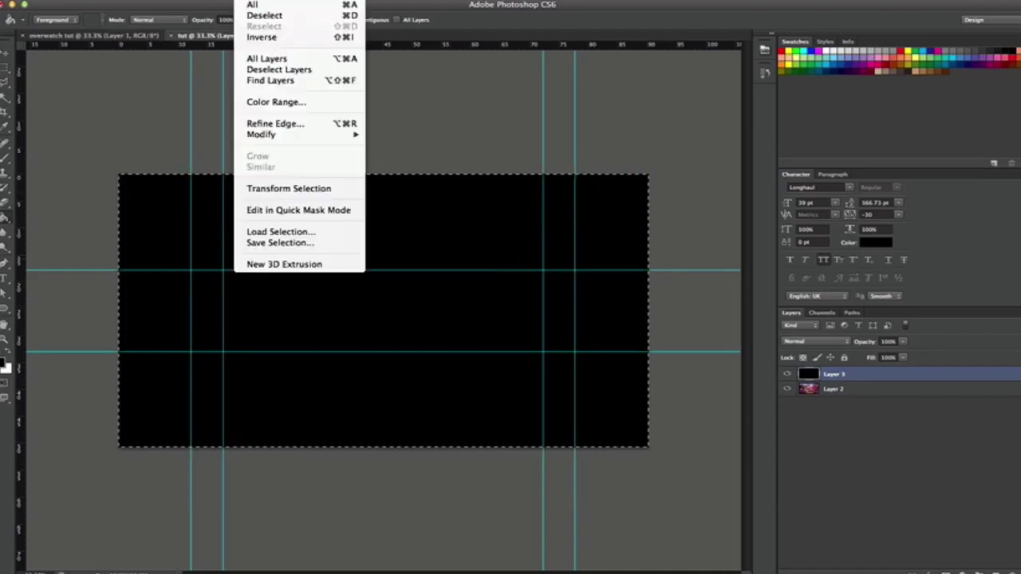
left_click(264, 15)
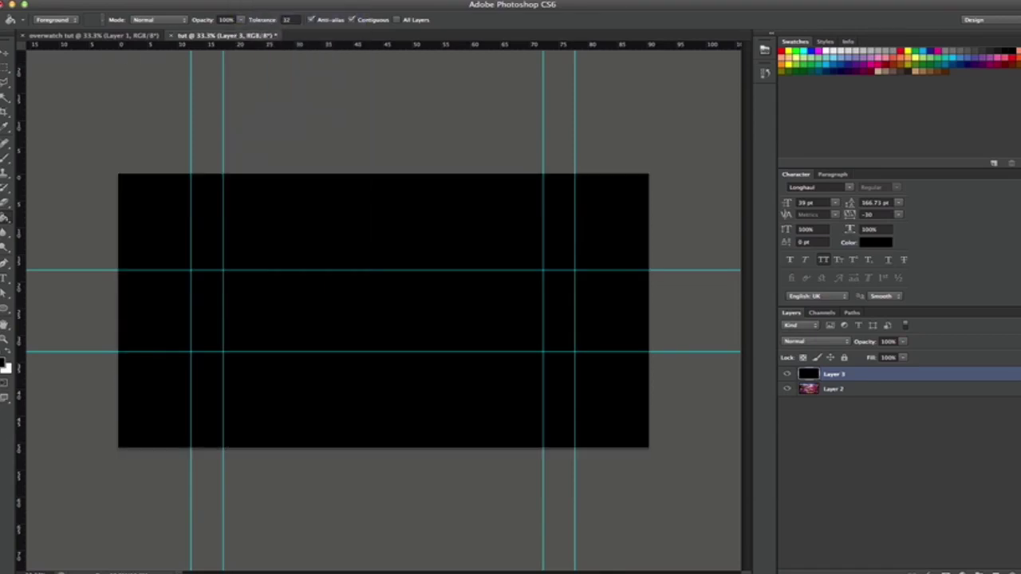
left_click(5, 67)
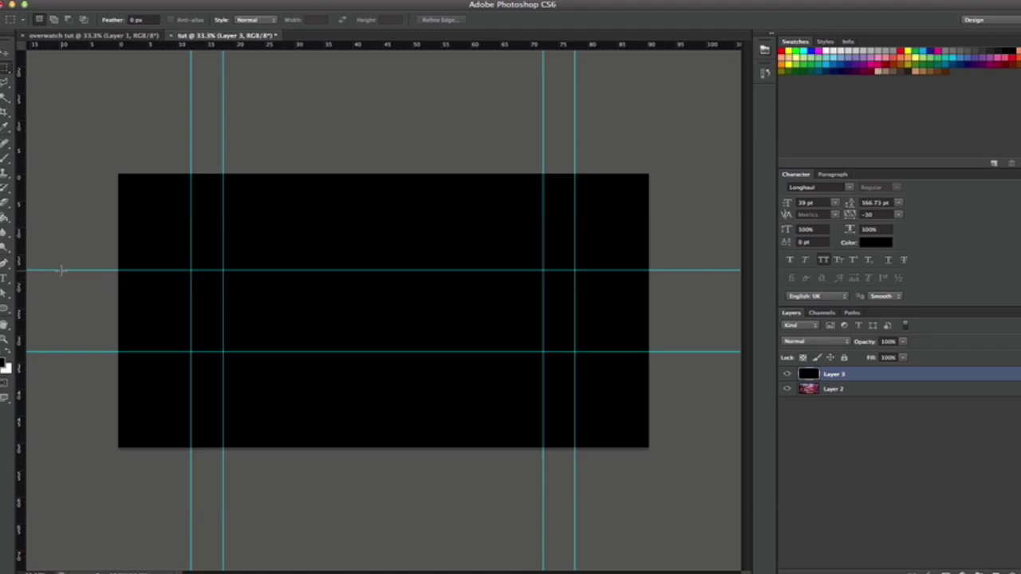
left_click_drag(60, 269, 660, 351)
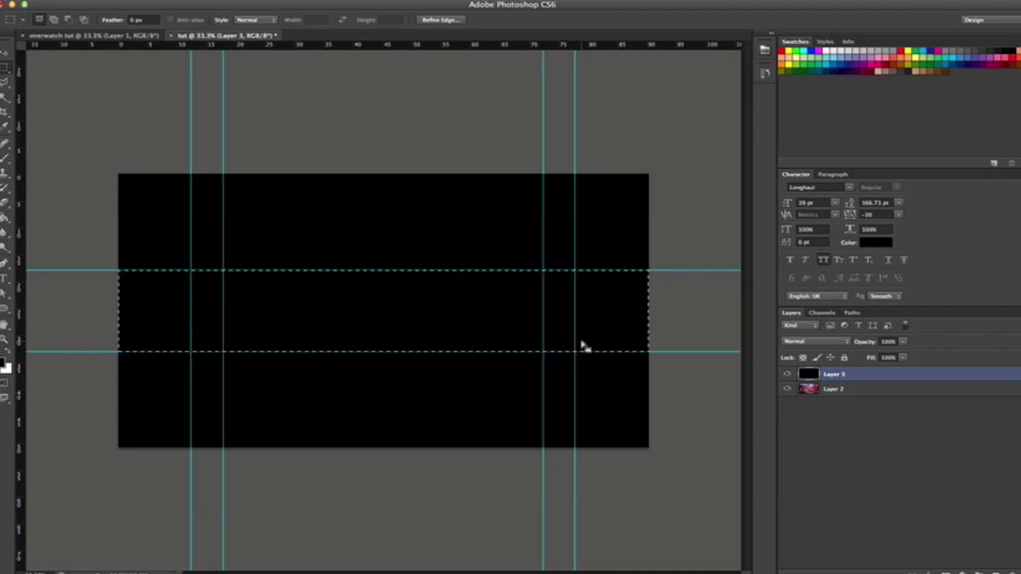
key("Delete")
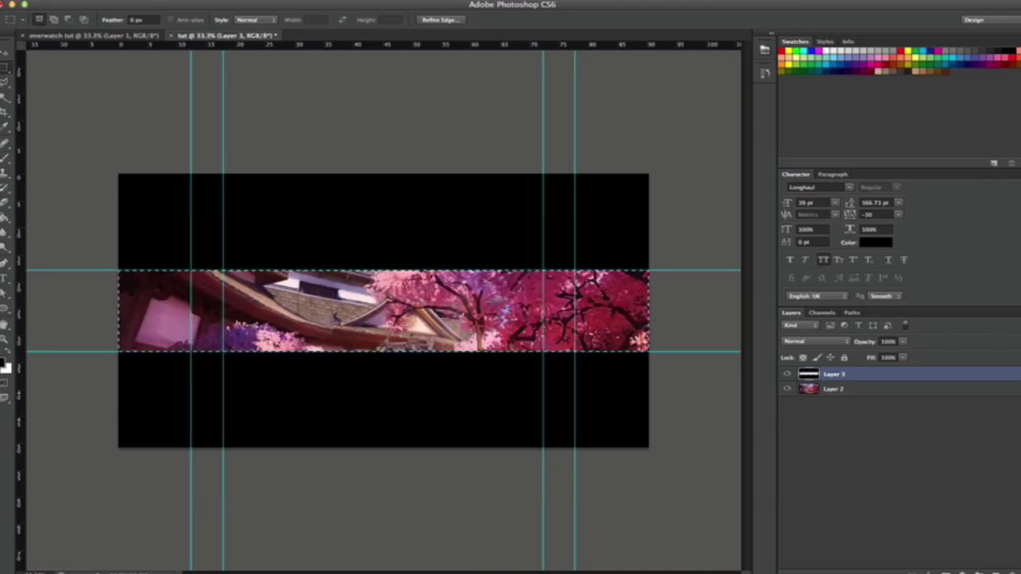
left_click(296, 14)
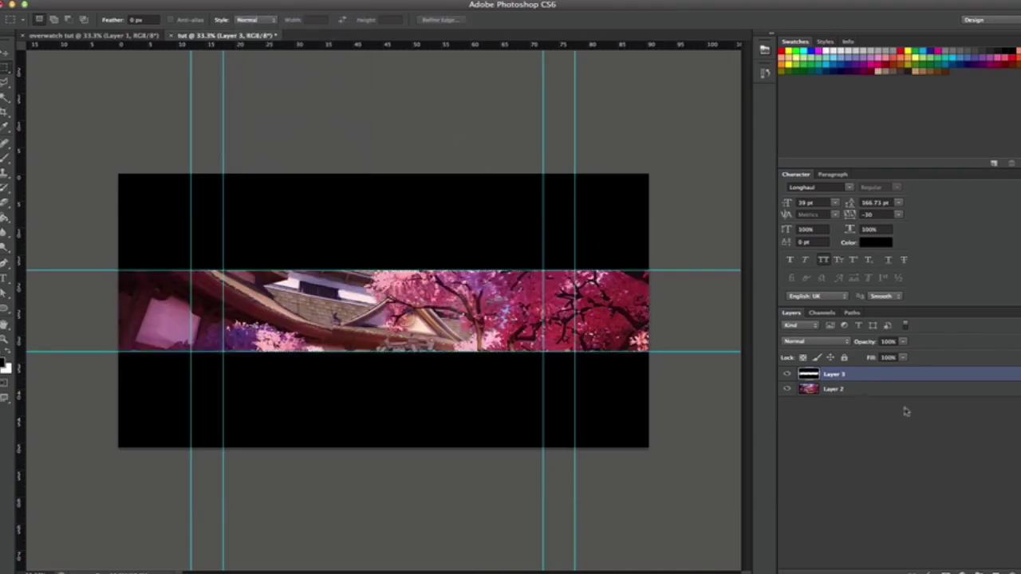
left_click(887, 391)
- Move Layer 2's Hanamura photo down within the strip, then reselect black Layer 3
left_click(5, 54)
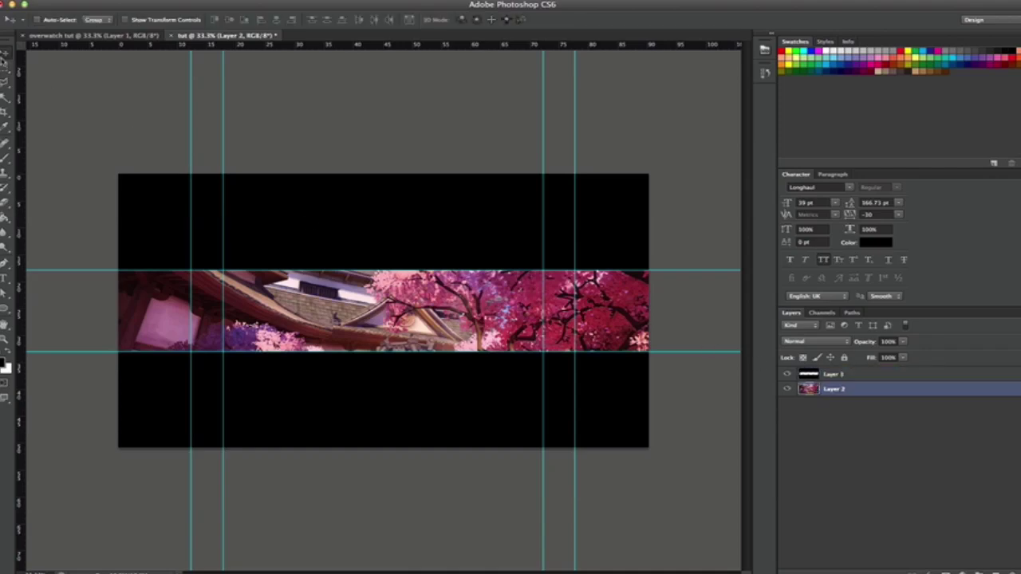
left_click_drag(348, 332, 345, 308)
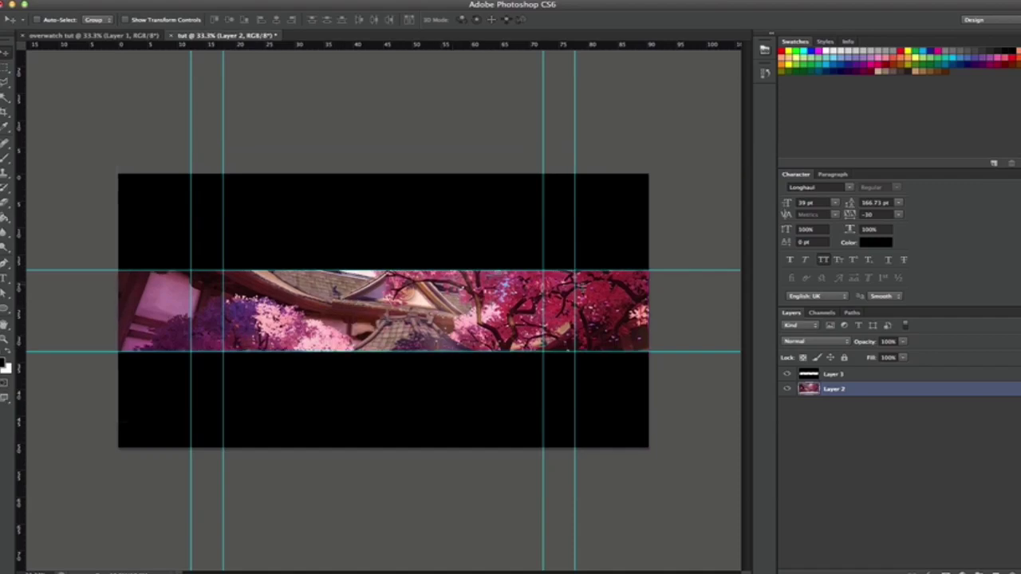
left_click(866, 376)
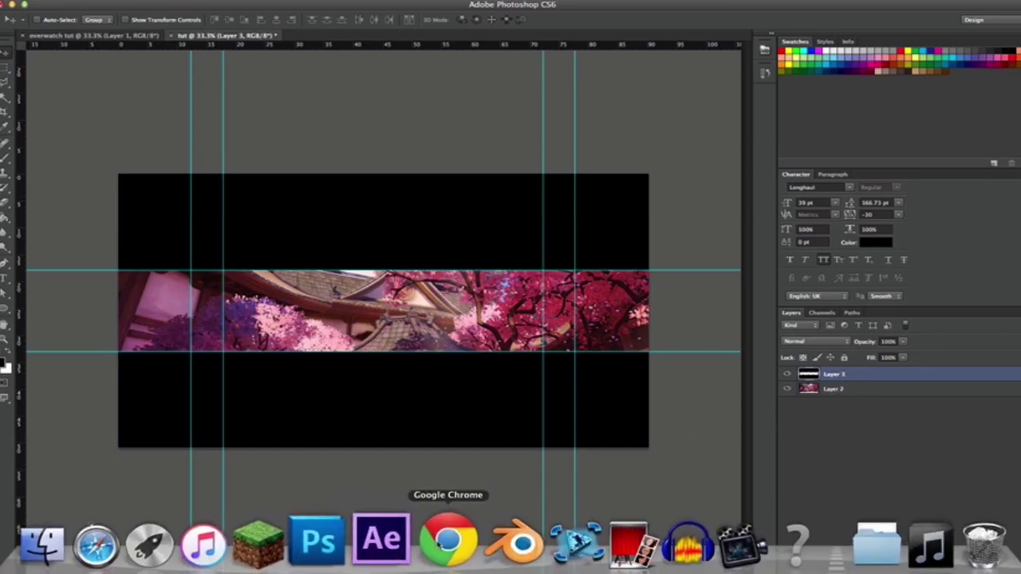
- Try out the Brush, Pencil and Paint Bucket tools and the tool presets
left_click(730, 3)
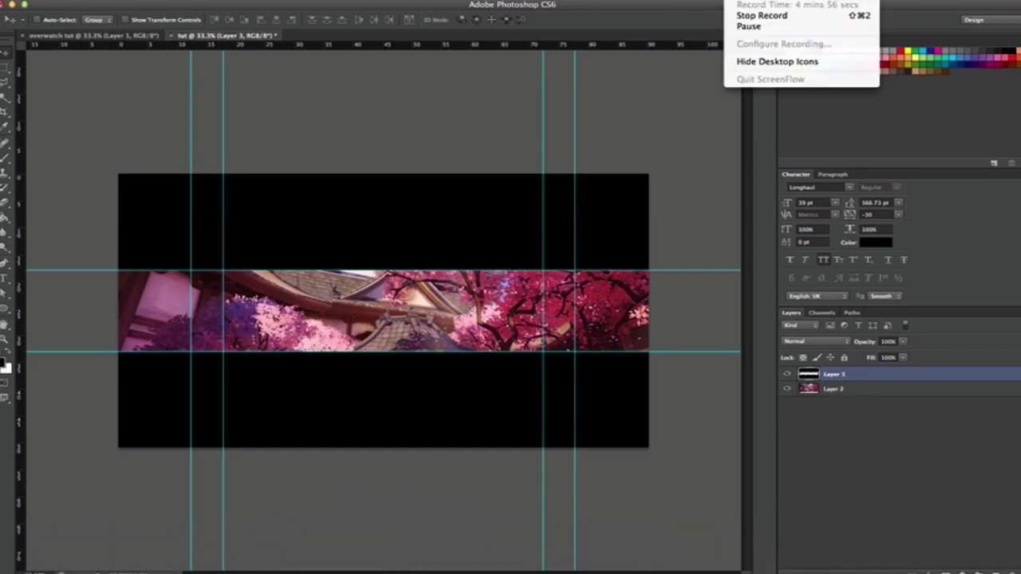
left_click(673, 8)
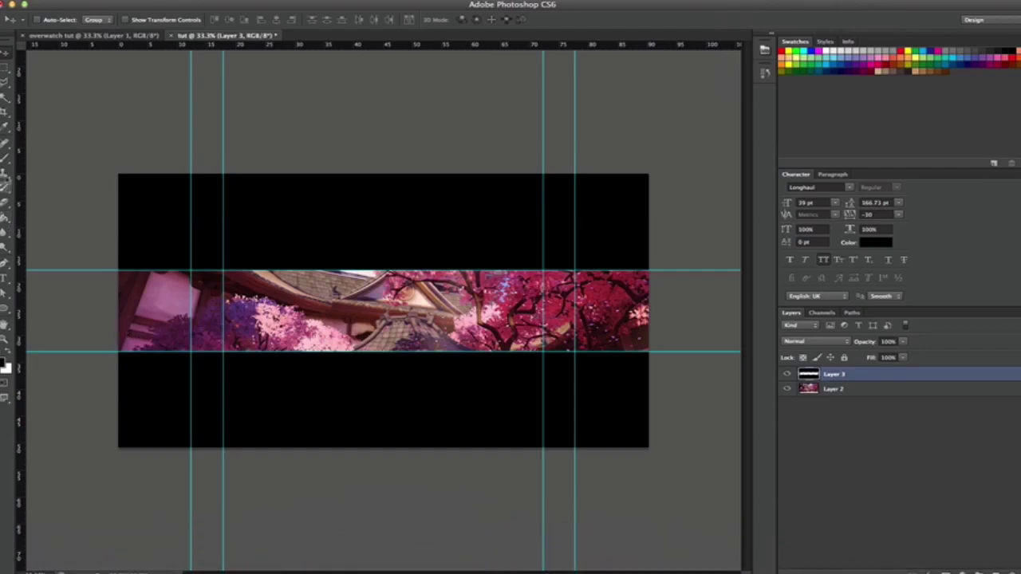
left_click(6, 159)
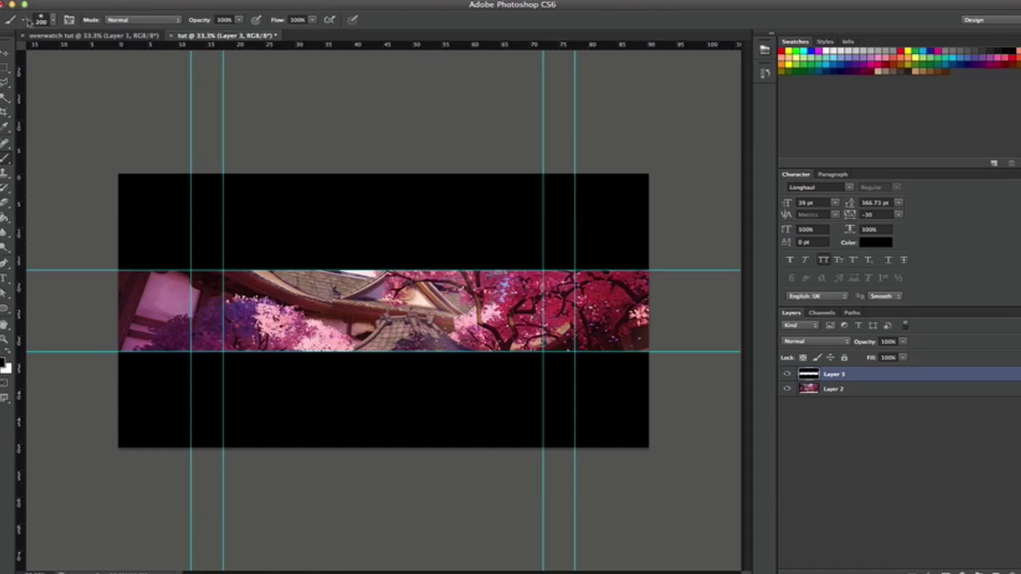
left_click(24, 21)
left_click(24, 21)
left_click(5, 161)
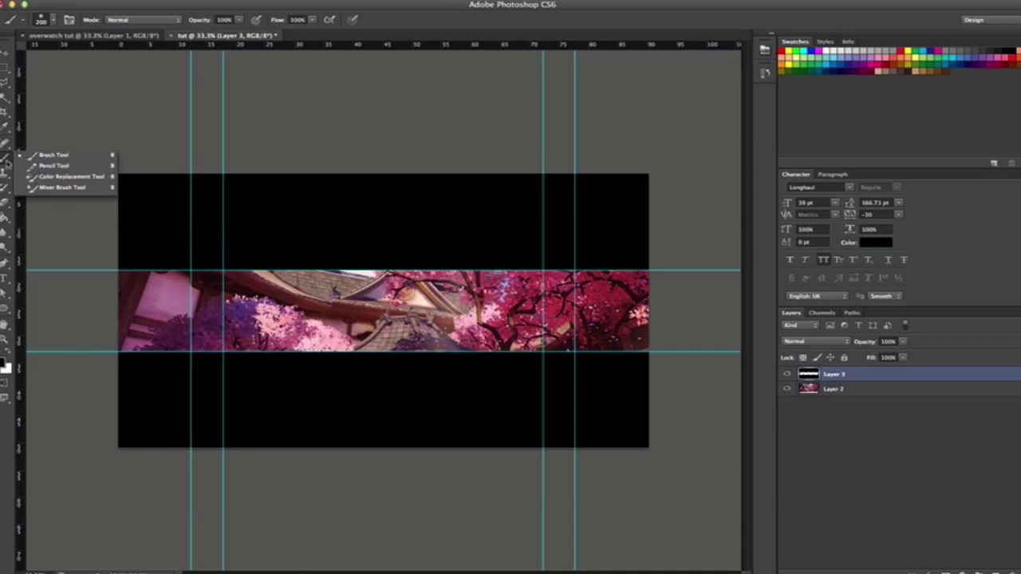
left_click(36, 165)
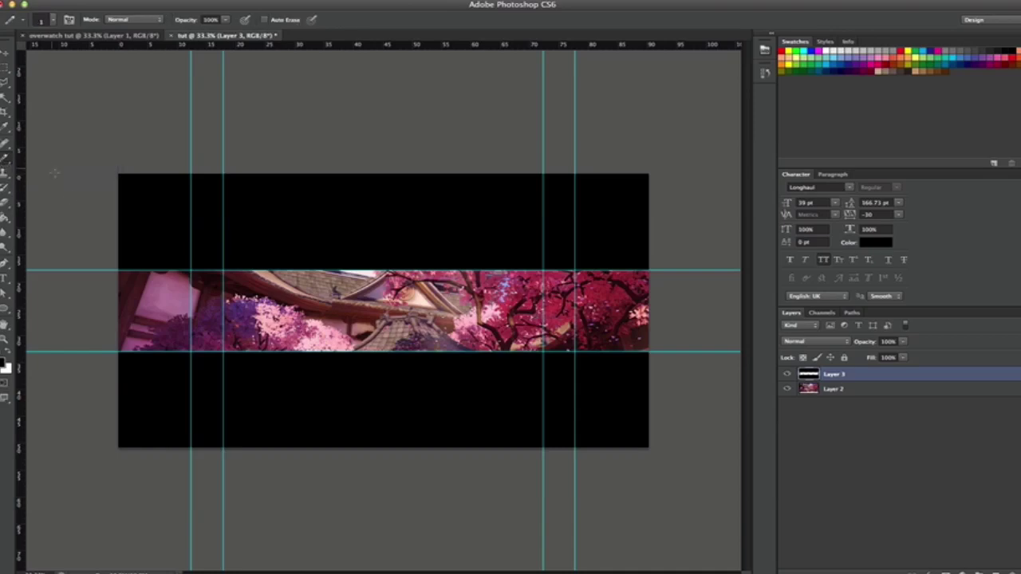
left_click(5, 160)
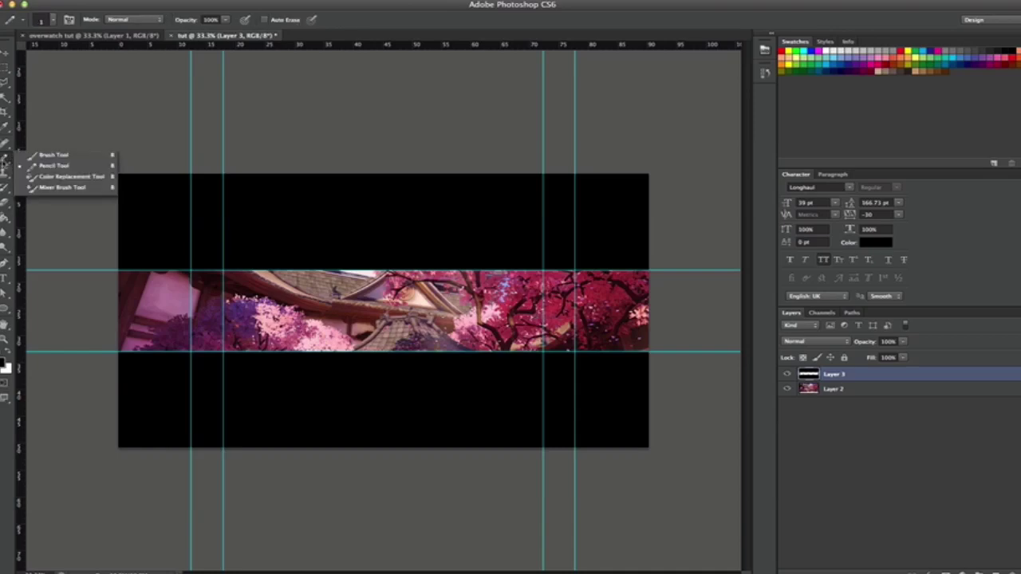
left_click(54, 155)
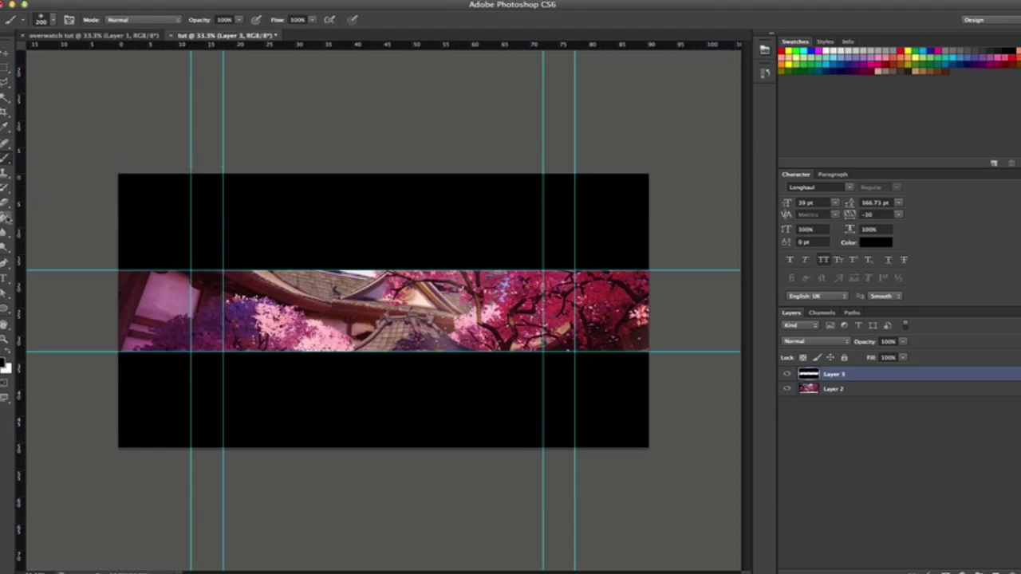
left_click(6, 220)
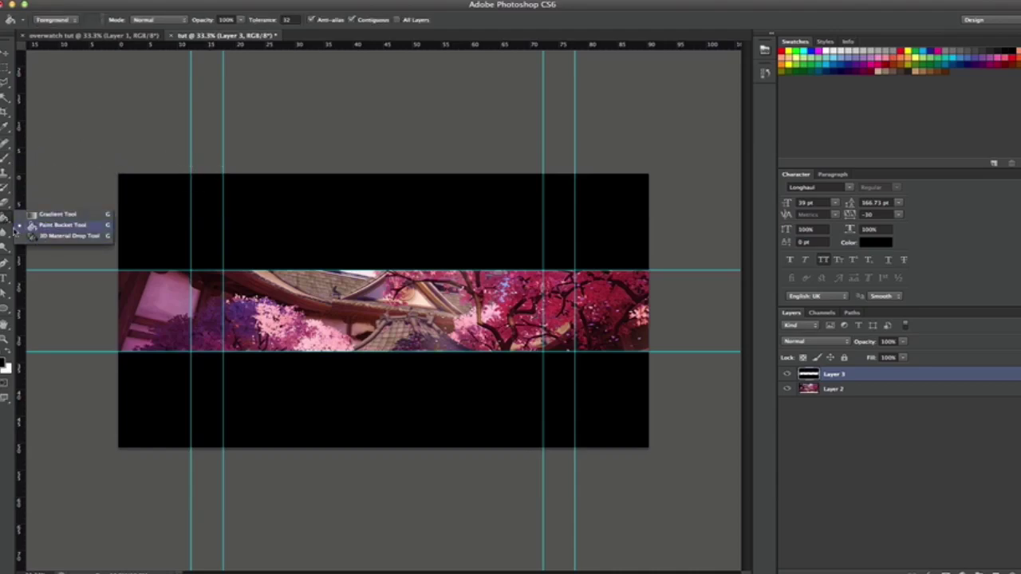
left_click(47, 225)
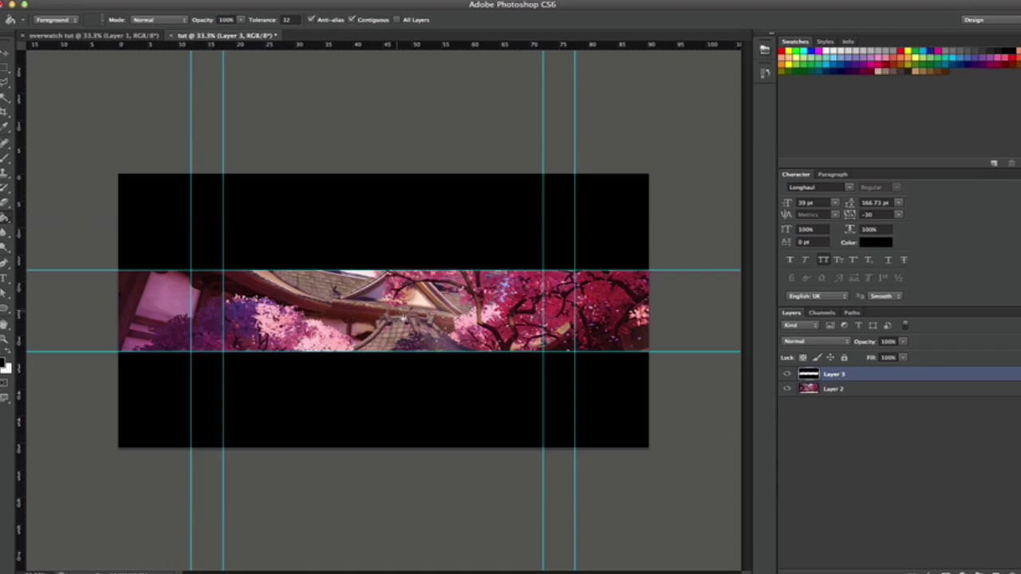
- Set the foreground colour to a bright, fully saturated cyan
left_click(6, 365)
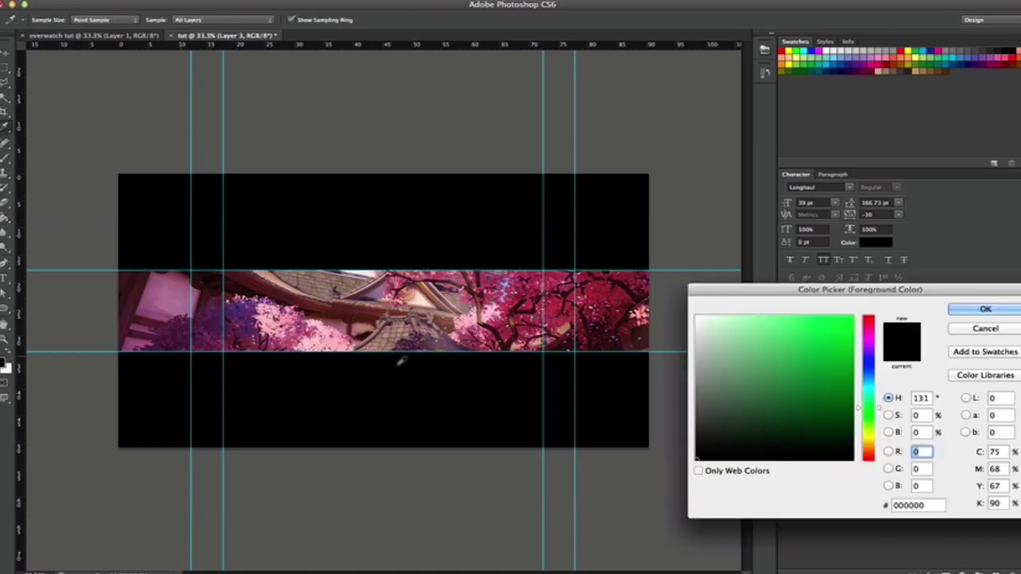
mouse_move(874, 383)
left_mouse_down()
mouse_move(871, 396)
mouse_move(874, 385)
left_mouse_up()
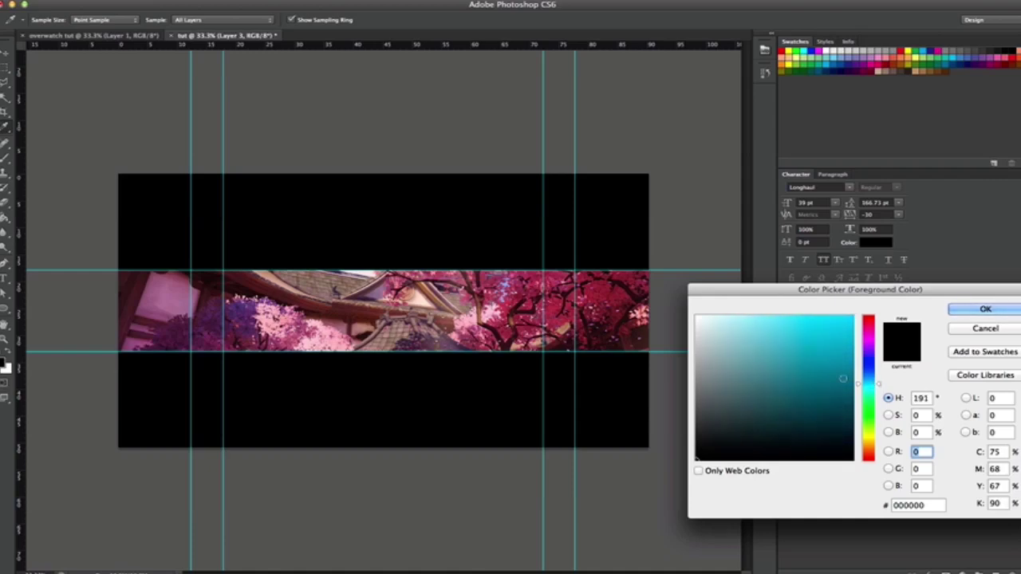
left_click(853, 336)
left_click_drag(852, 336, 852, 327)
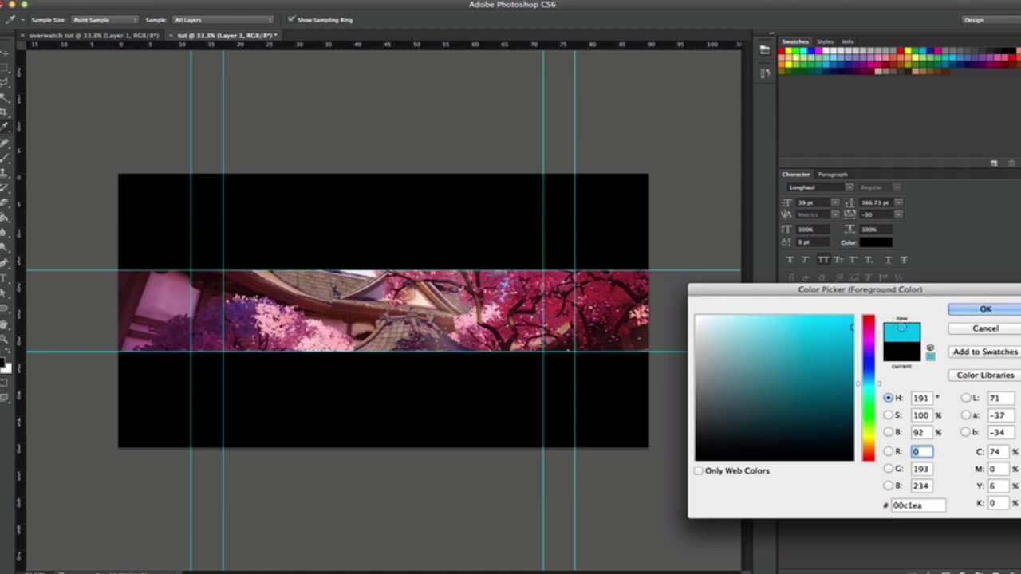
left_click(1011, 318)
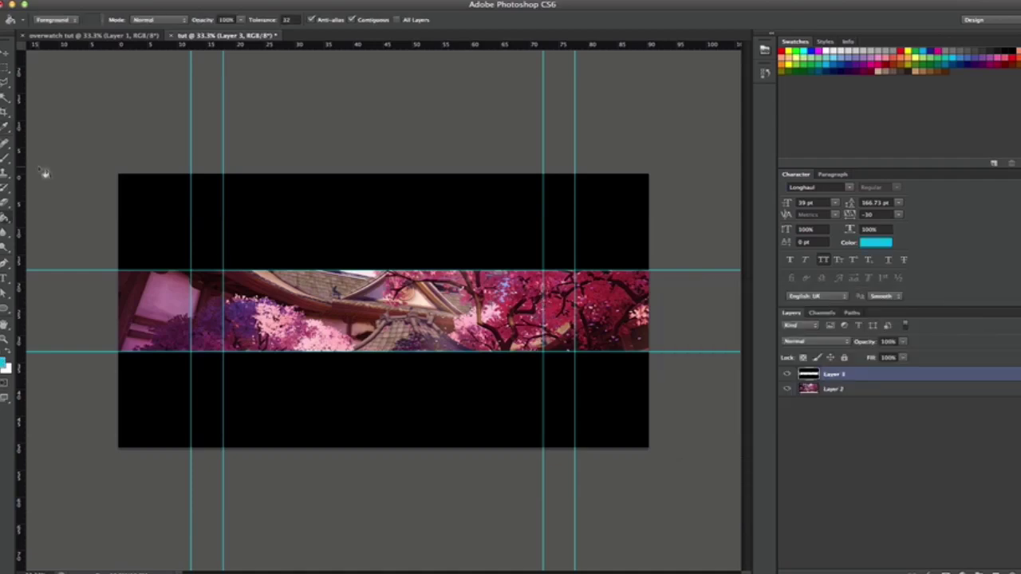
- Set the soft Brush tool's size to 1684 px in the preset picker
left_click(6, 158)
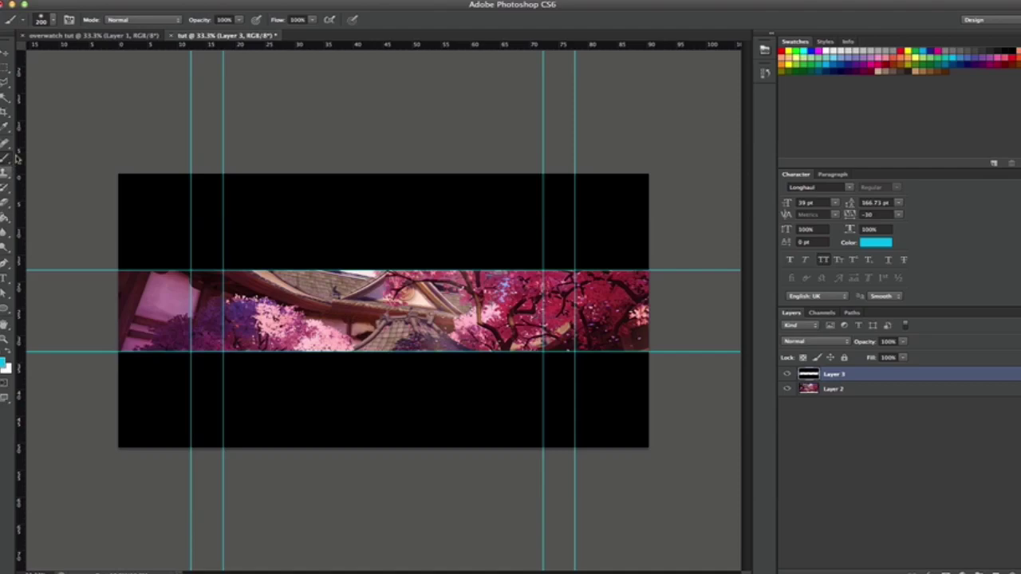
left_click(54, 21)
left_click_drag(114, 58, 121, 56)
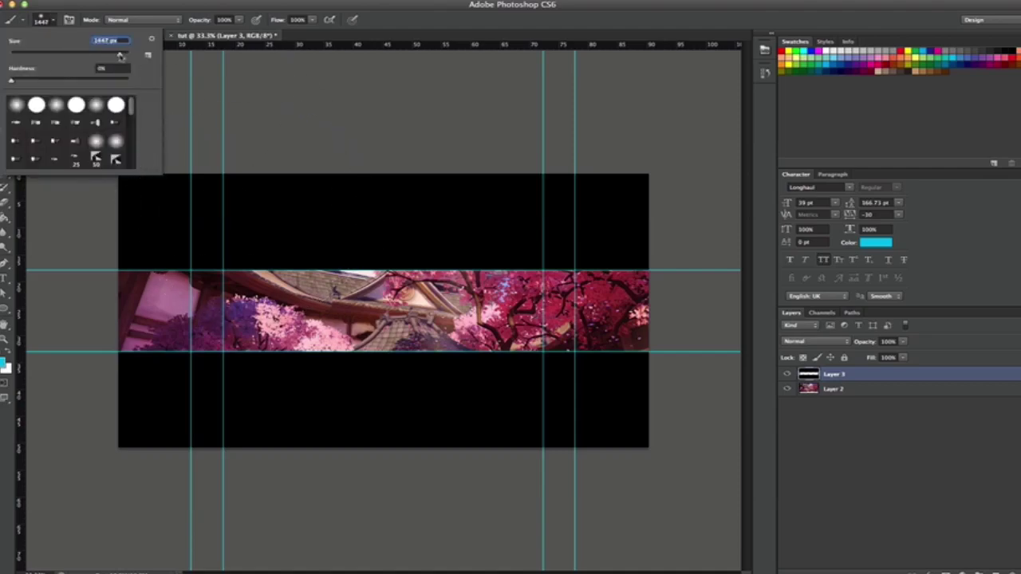
left_click_drag(120, 53, 123, 56)
left_click_drag(120, 56, 123, 57)
key("Return")
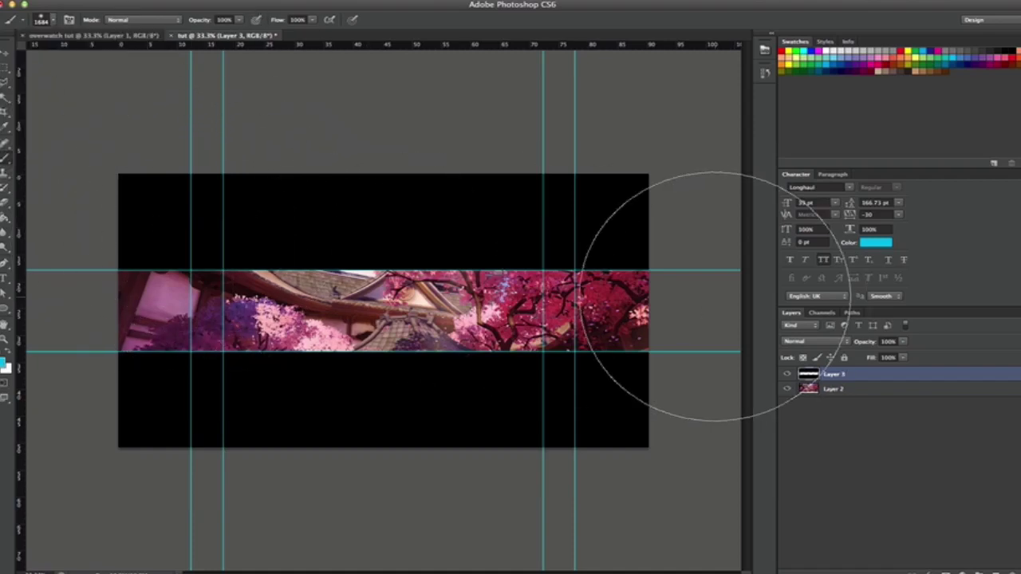
- On a new layer above Layer 2, paint a soft cyan glow on the strip's left at 81% opacity
left_click(859, 390)
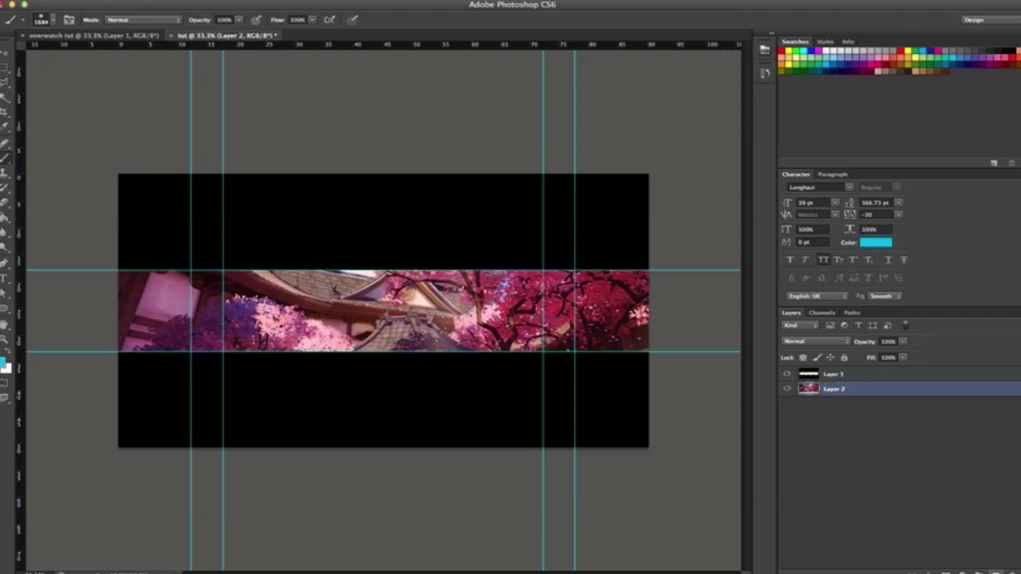
left_click(995, 571)
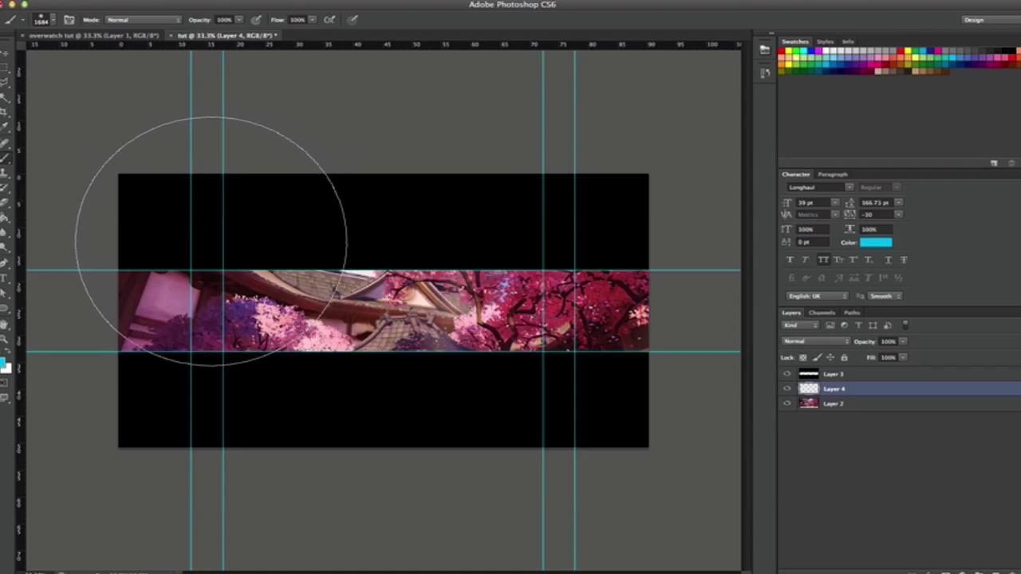
left_click(211, 241)
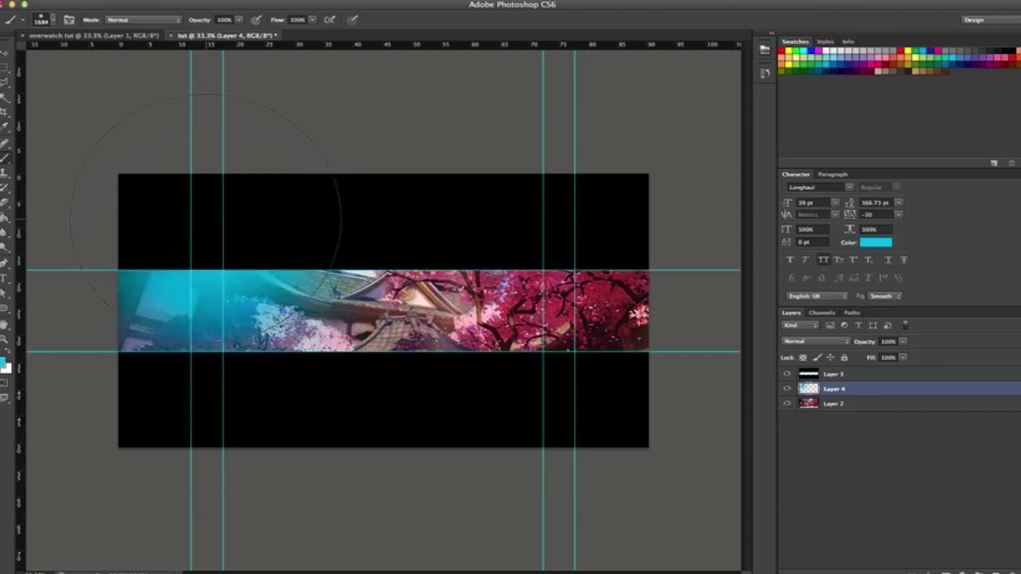
left_click(115, 0)
left_click(120, 4)
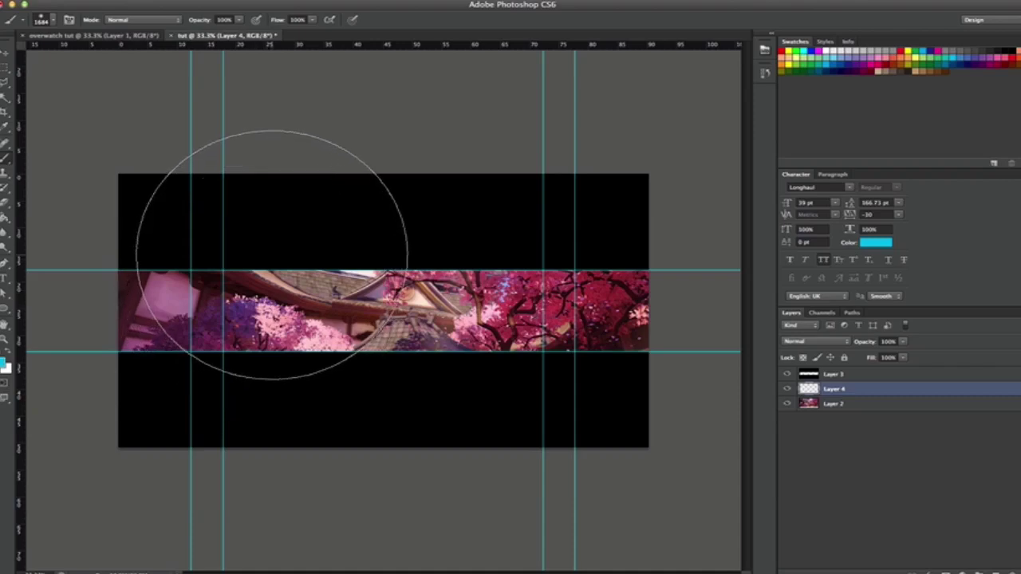
left_click(272, 239)
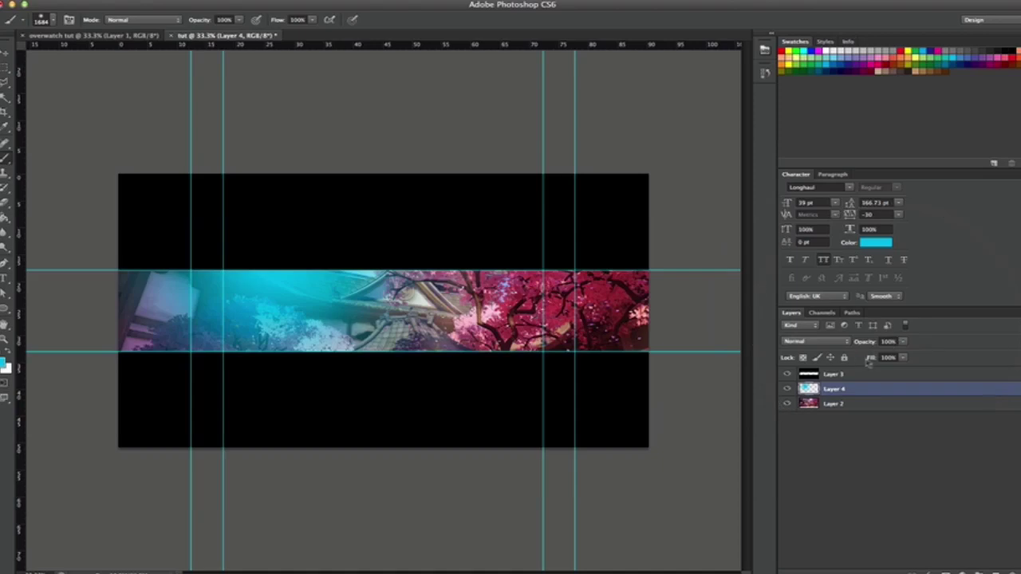
left_click_drag(868, 348, 858, 345)
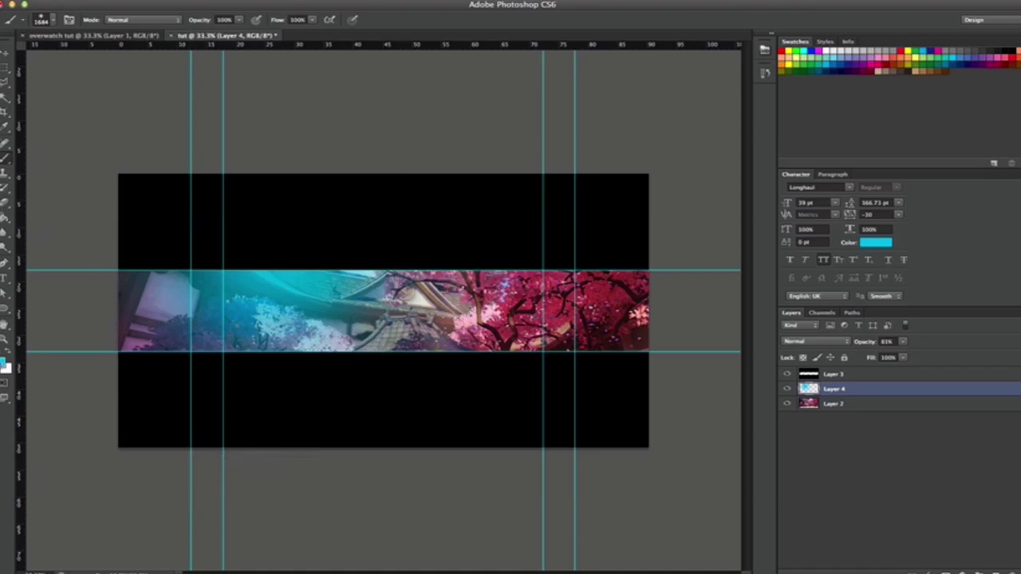
- Set the foreground to blue 00a2ff and paint it over the pink trees on the strip's right
left_click(6, 356)
left_click(5, 365)
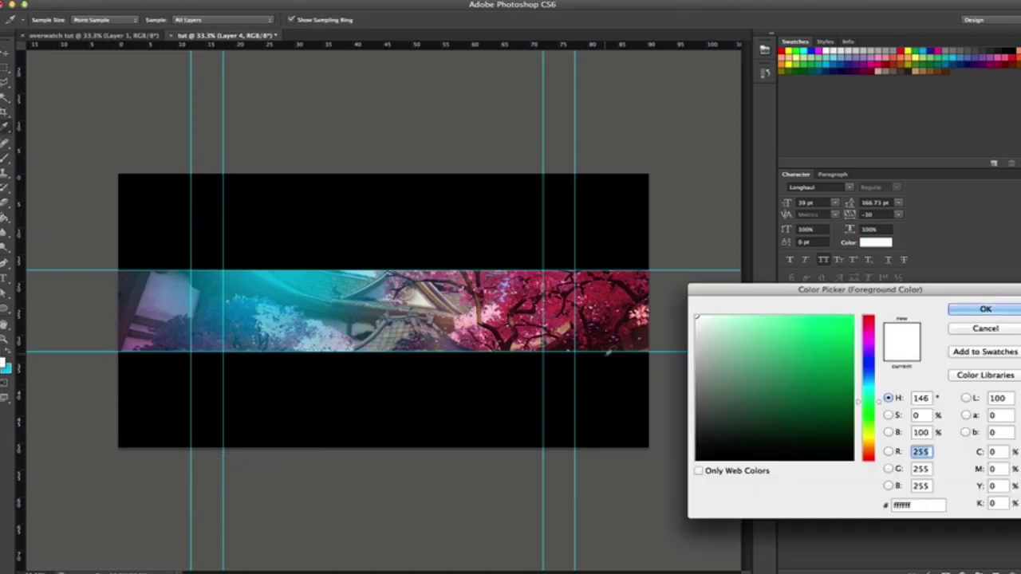
left_click(868, 375)
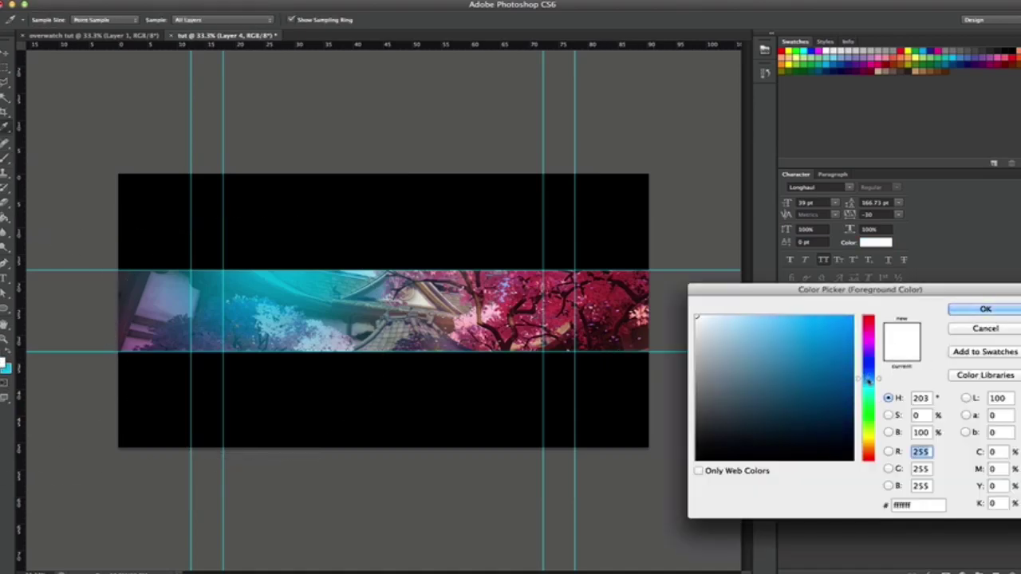
type("00a2ff")
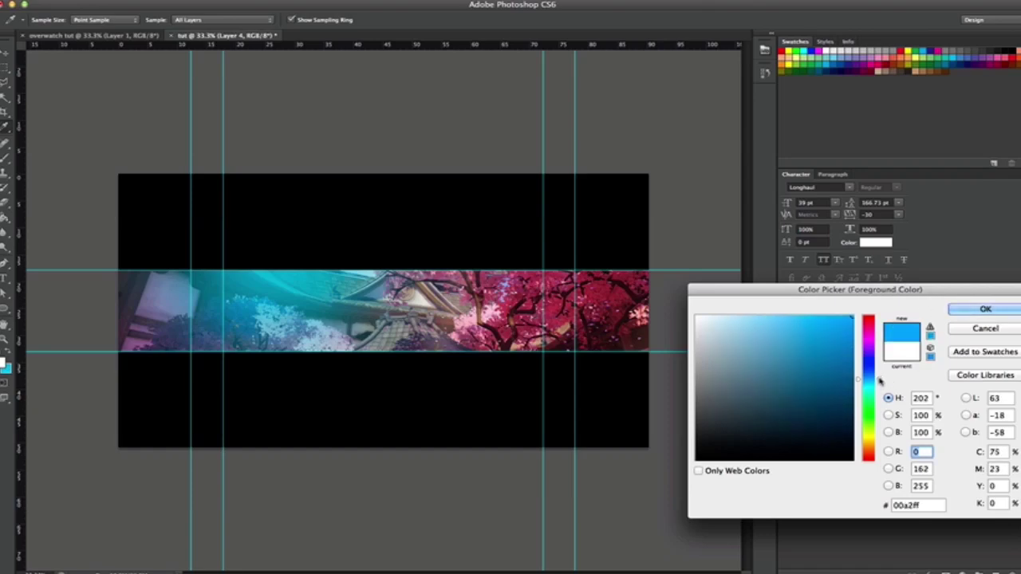
left_click(983, 308)
key("b")
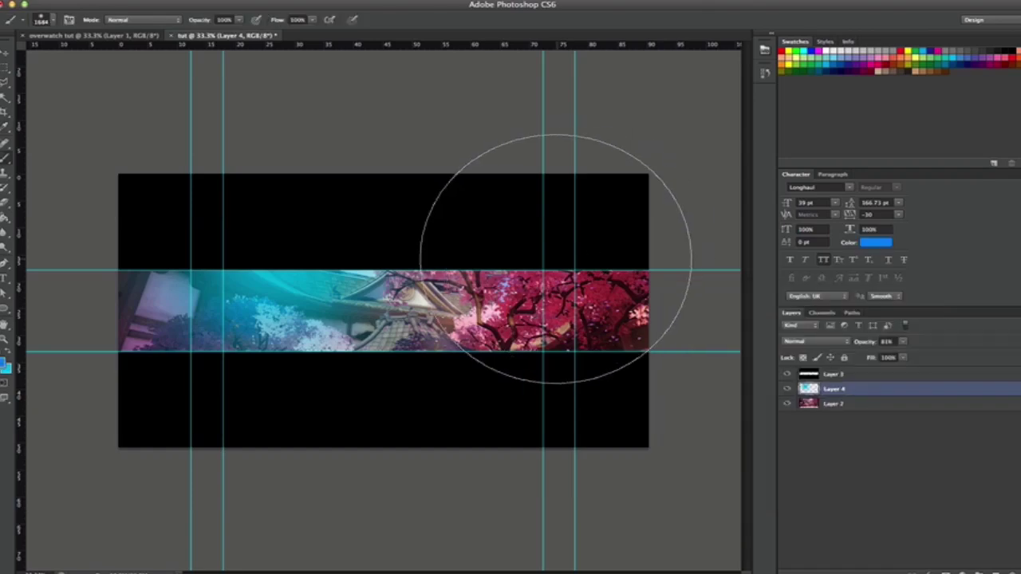
mouse_move(556, 259)
left_mouse_down()
mouse_move(531, 246)
mouse_move(529, 258)
left_mouse_up()
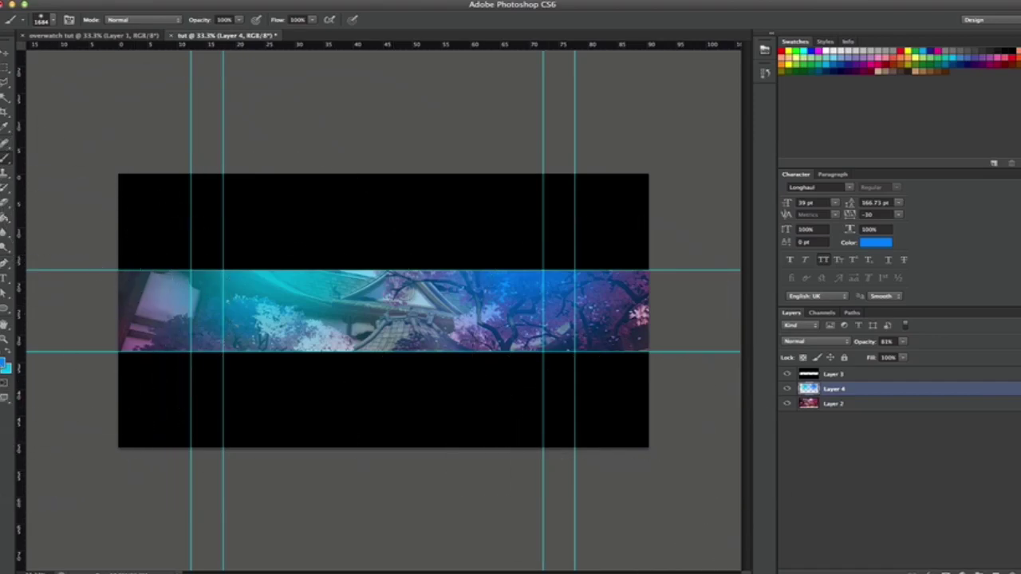
left_click(5, 366)
- Make white the foreground colour, enlarge the brush to 2000 px, and undo the trial stroke
left_click(696, 317)
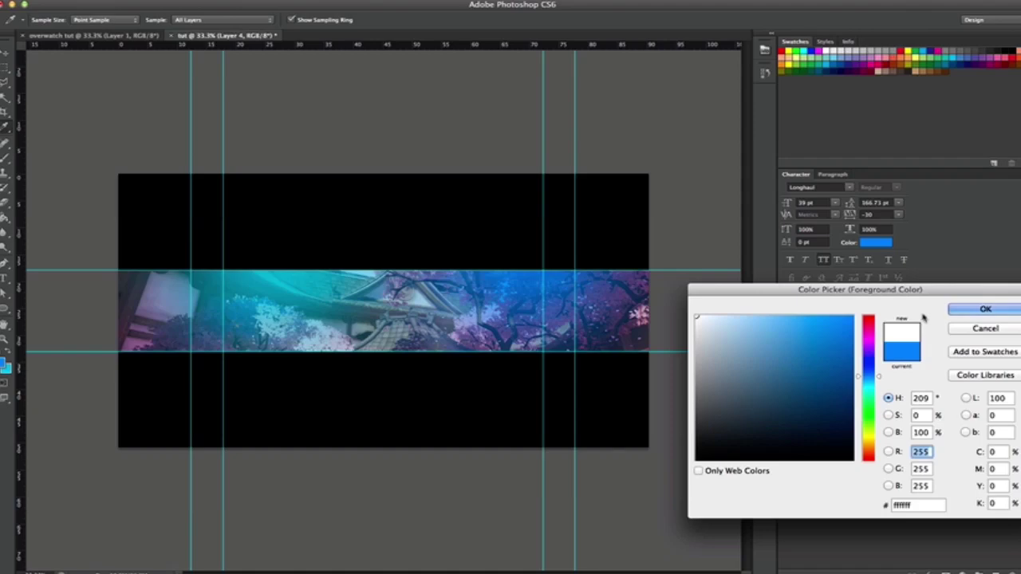
left_click(986, 309)
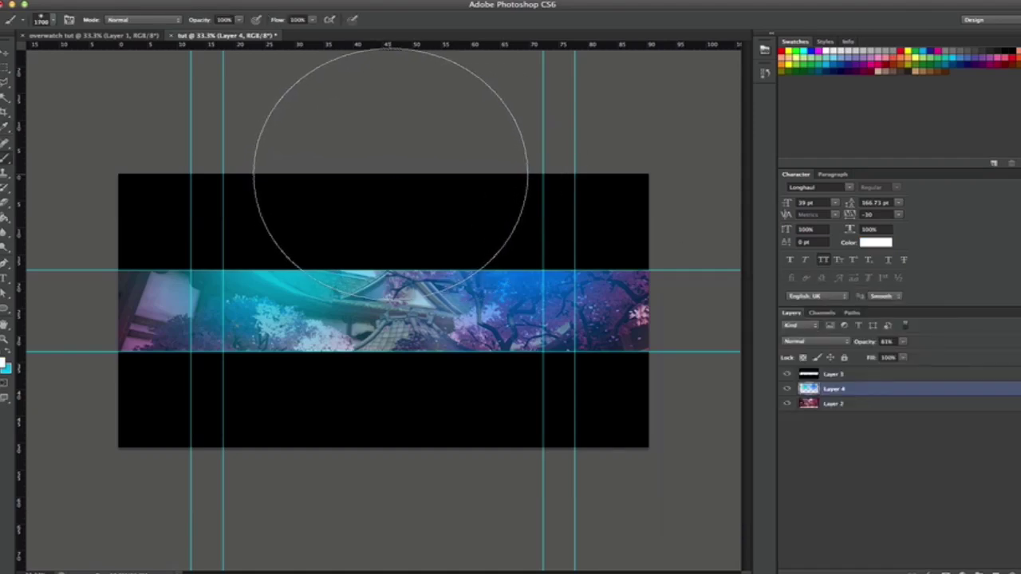
key("bracketright")
key("bracketright")
key("bracketright")
key("bracketright")
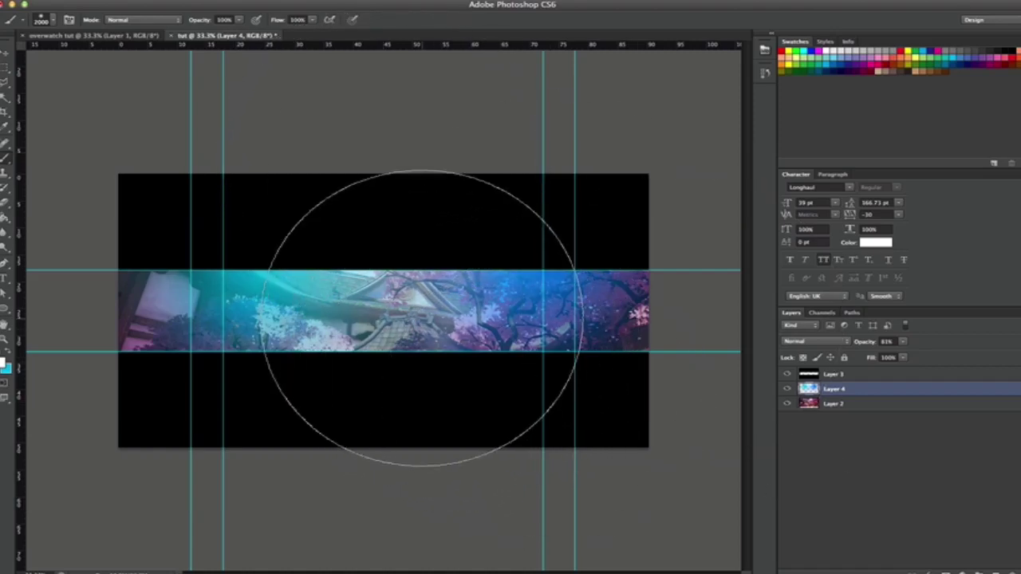
left_click(132, 0)
left_click(127, 5)
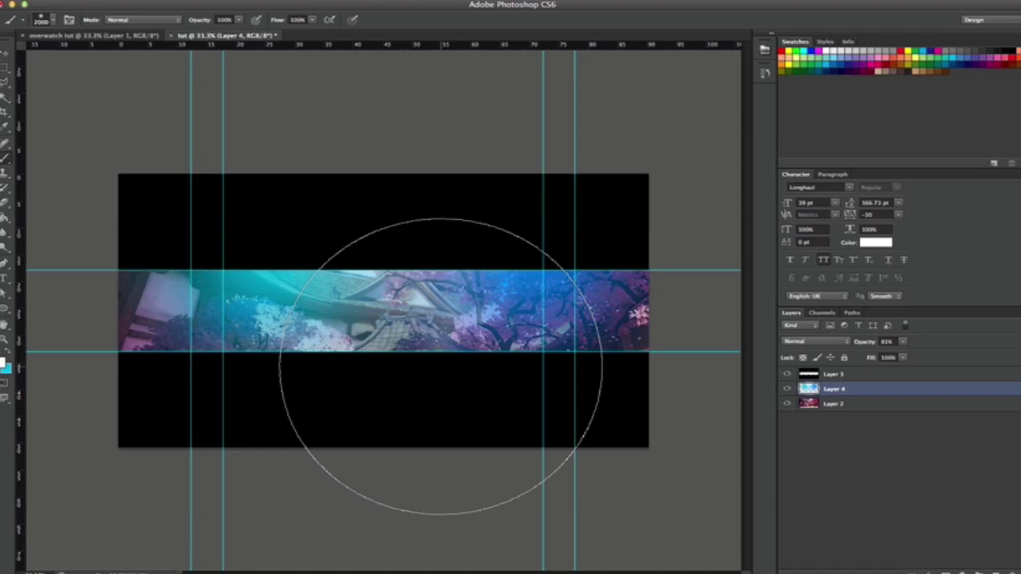
key("super+plus")
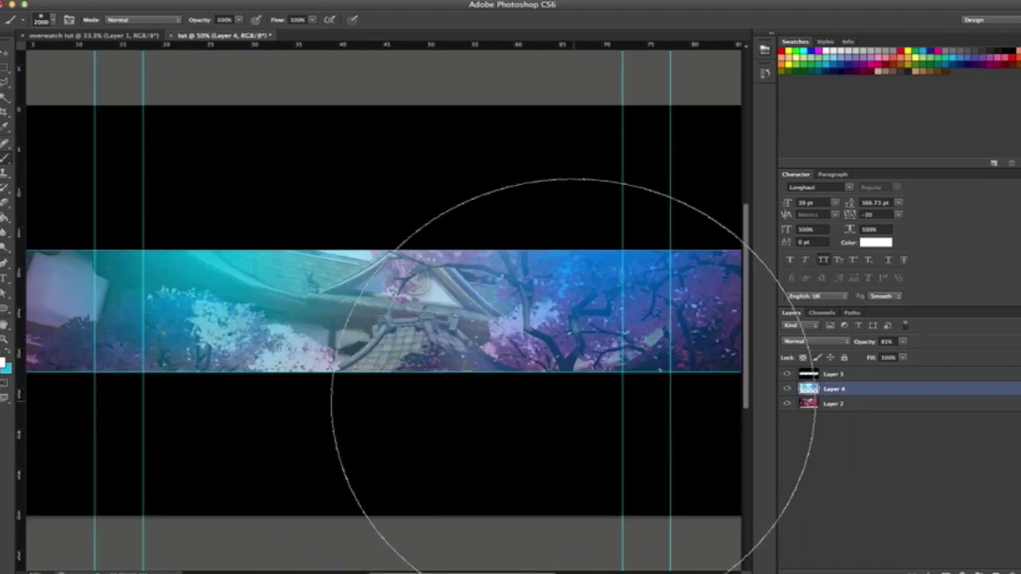
key("super+minus")
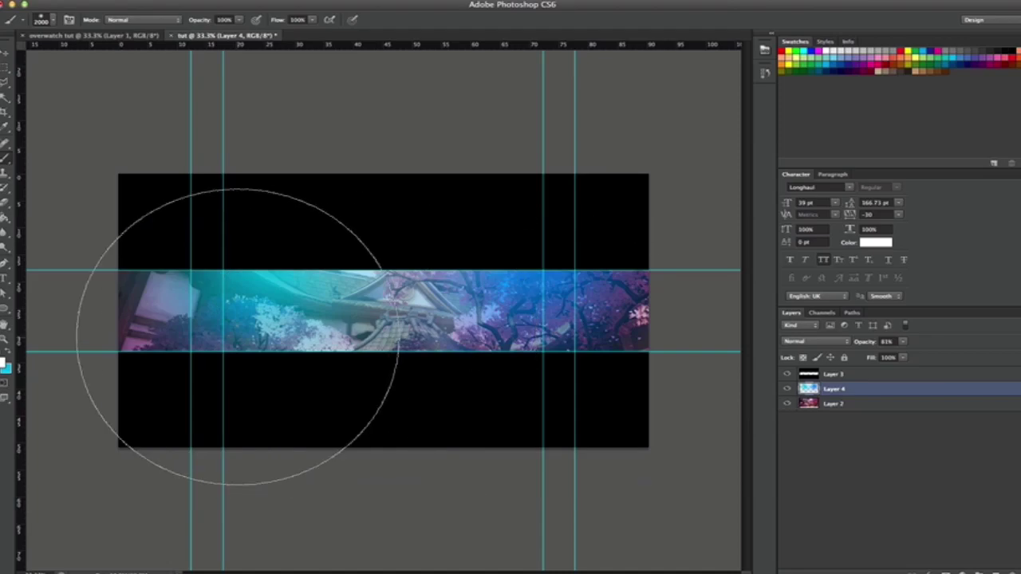
- In Chrome, return to the 'overwatch hero png' image results and view the McCree PNG
mouse_move(343, 563)
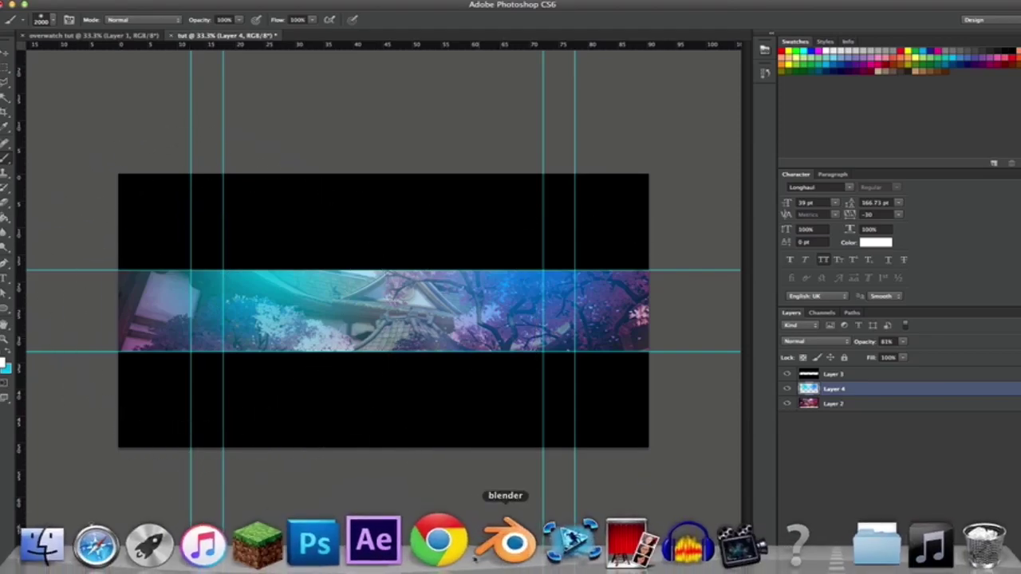
left_click(442, 543)
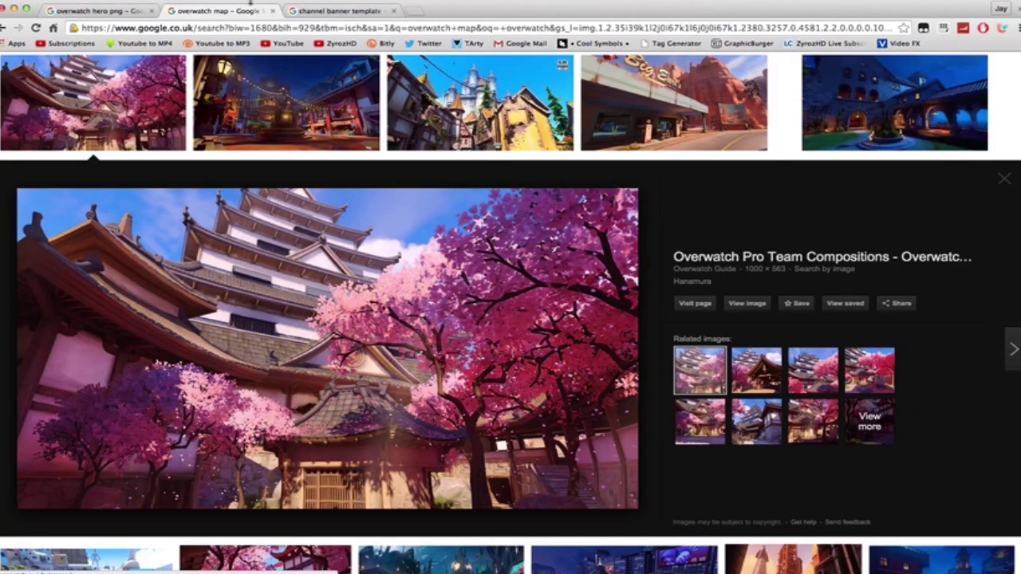
left_click(91, 13)
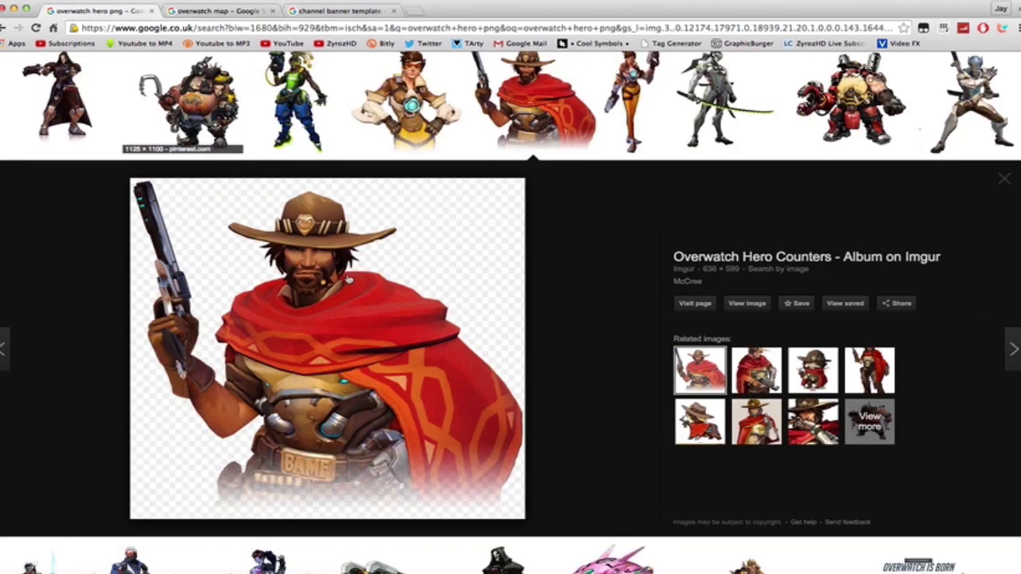
scroll(399, 251, "up", 5)
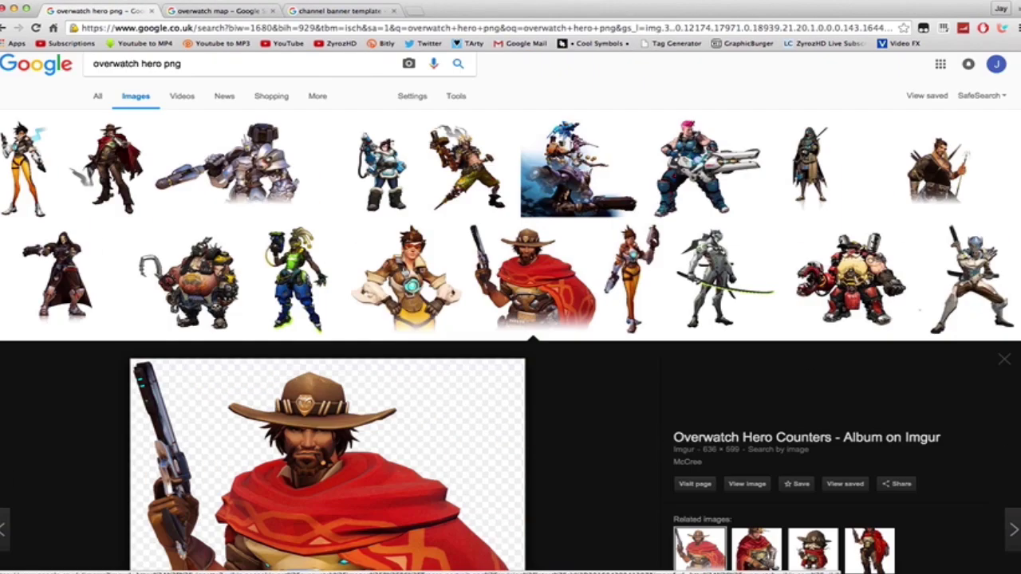
left_click(211, 76)
key("super+a")
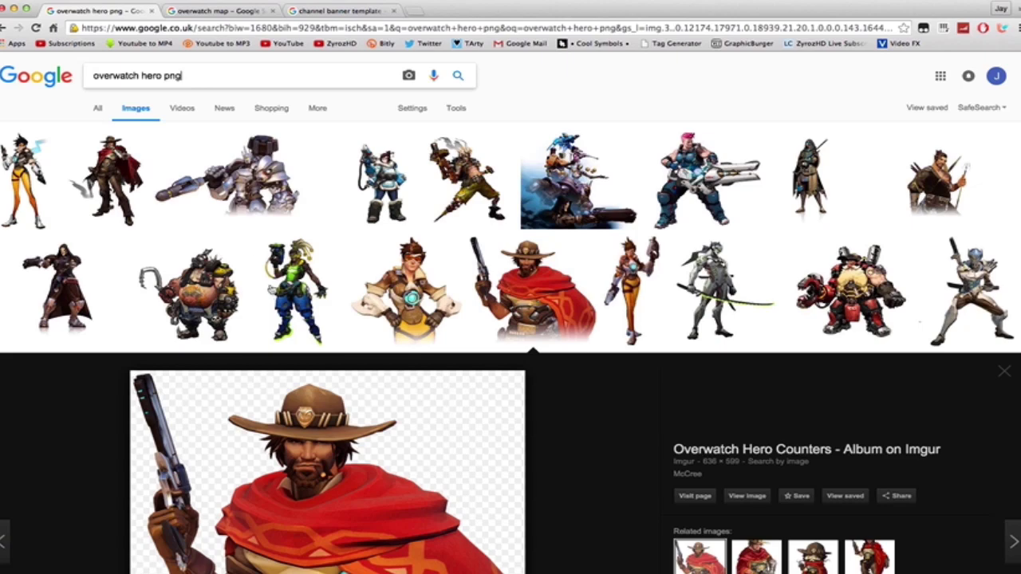
scroll(437, 271, "down", 4)
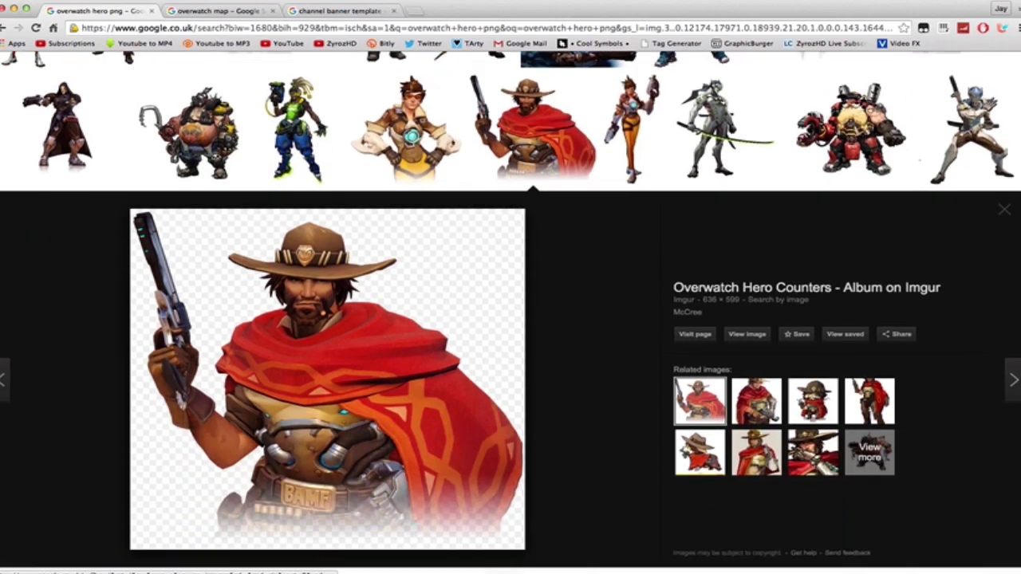
mouse_move(455, 559)
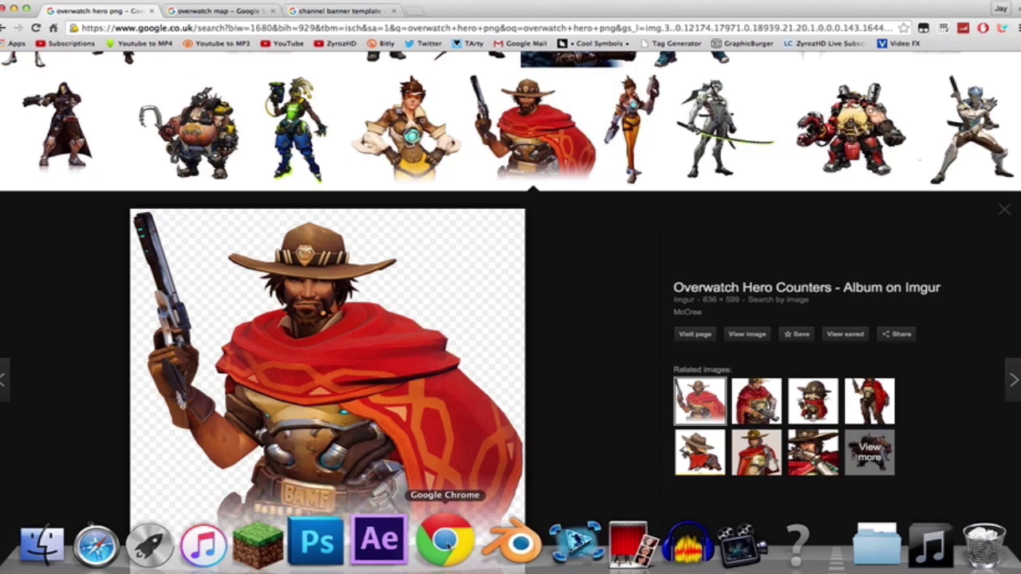
- Search Finder for the 'mccree' image file
left_click(340, 542)
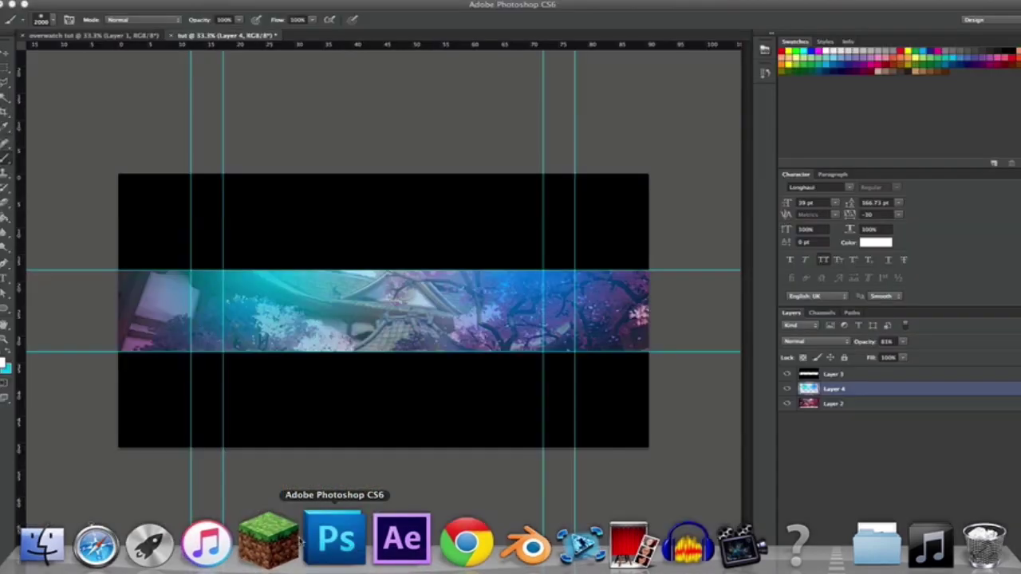
left_click(76, 543)
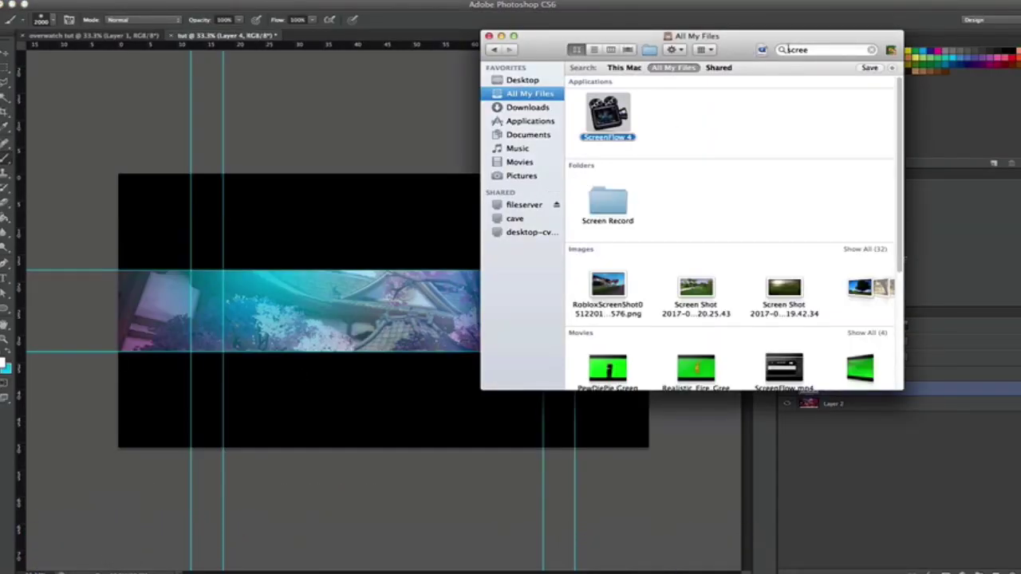
left_click(814, 50)
key("BackSpace")
type("mc")
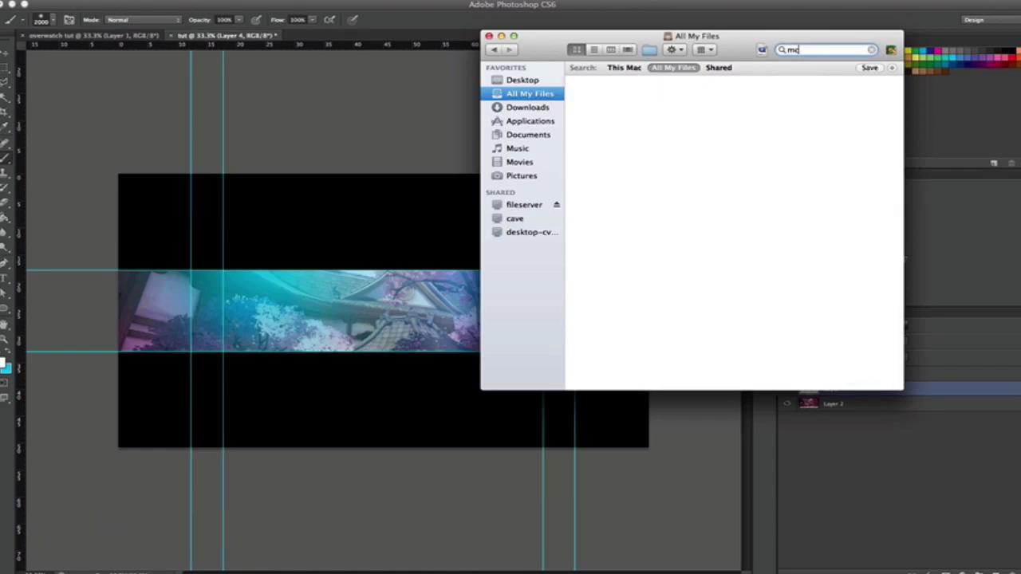
type("cree")
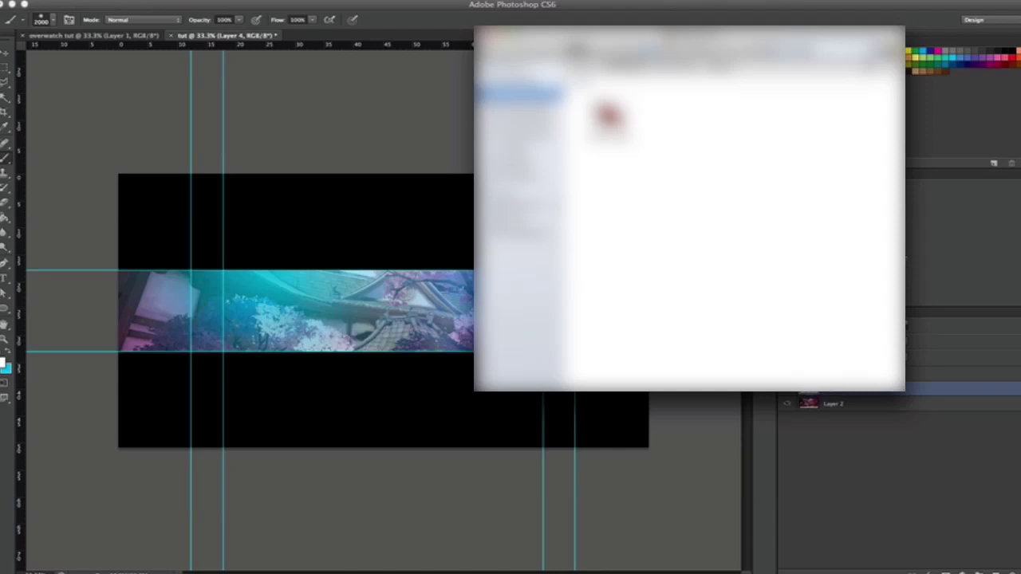
- Place the McCree image on the banner and position it just right of centre on the strip
left_click_drag(608, 118, 333, 296)
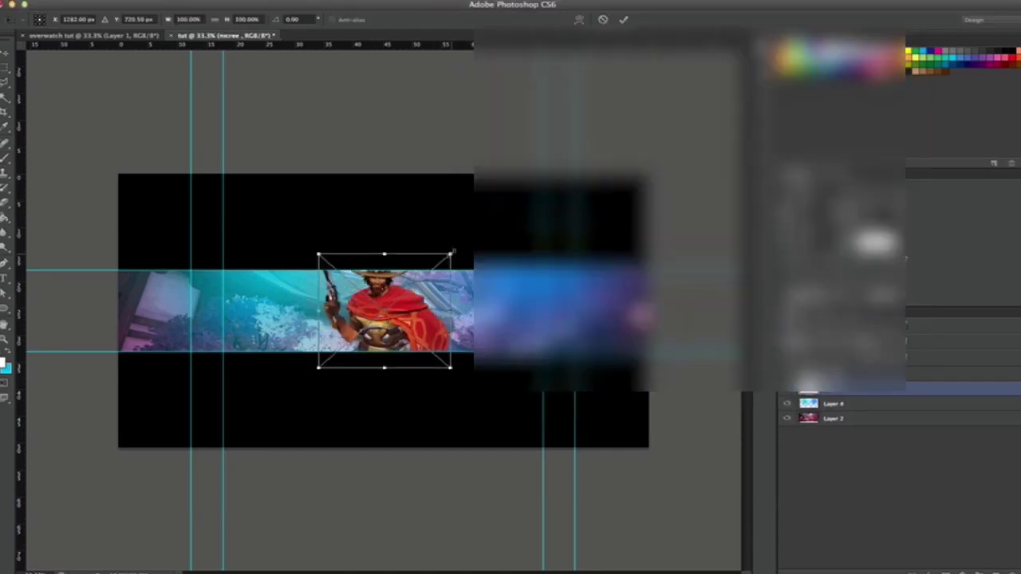
left_click_drag(391, 291, 433, 319)
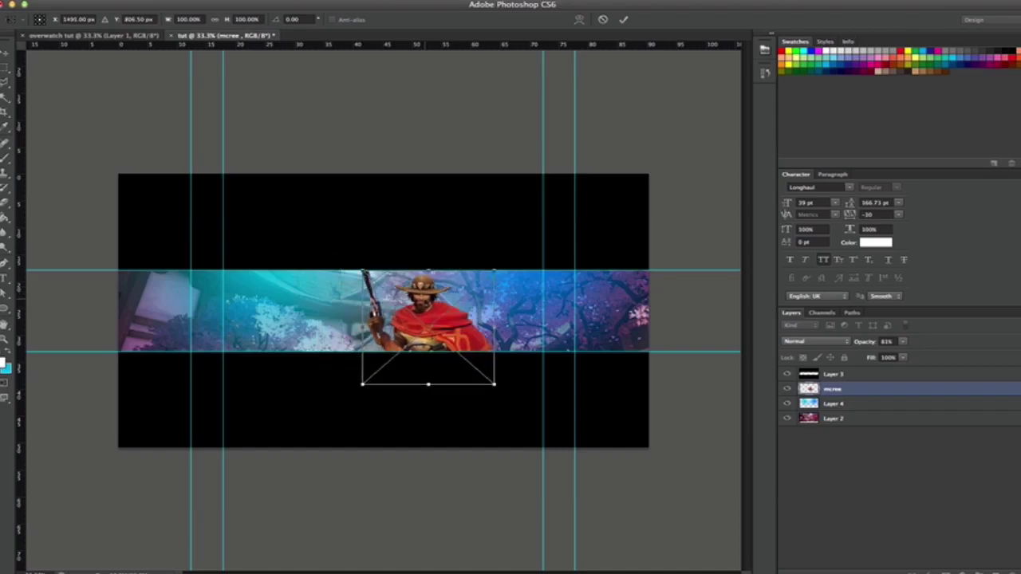
key("Return")
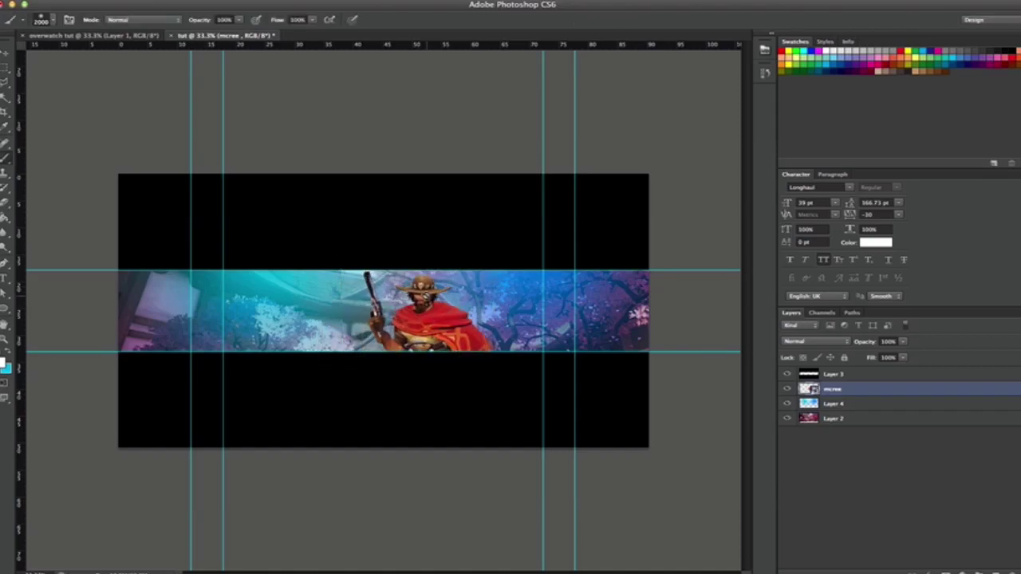
key("super+equal")
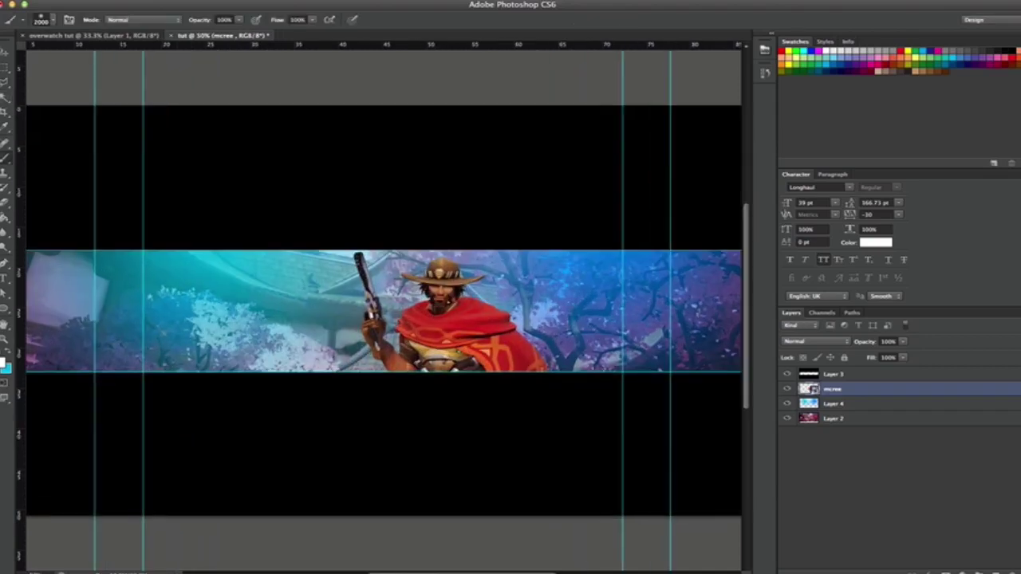
key("v")
left_click_drag(438, 324, 506, 323)
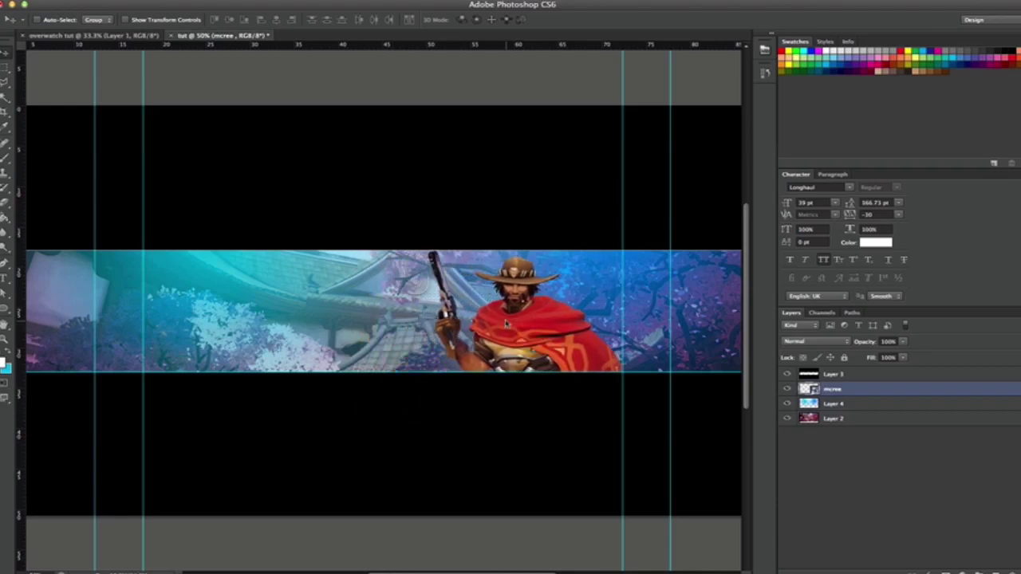
key("Left")
key("Left")
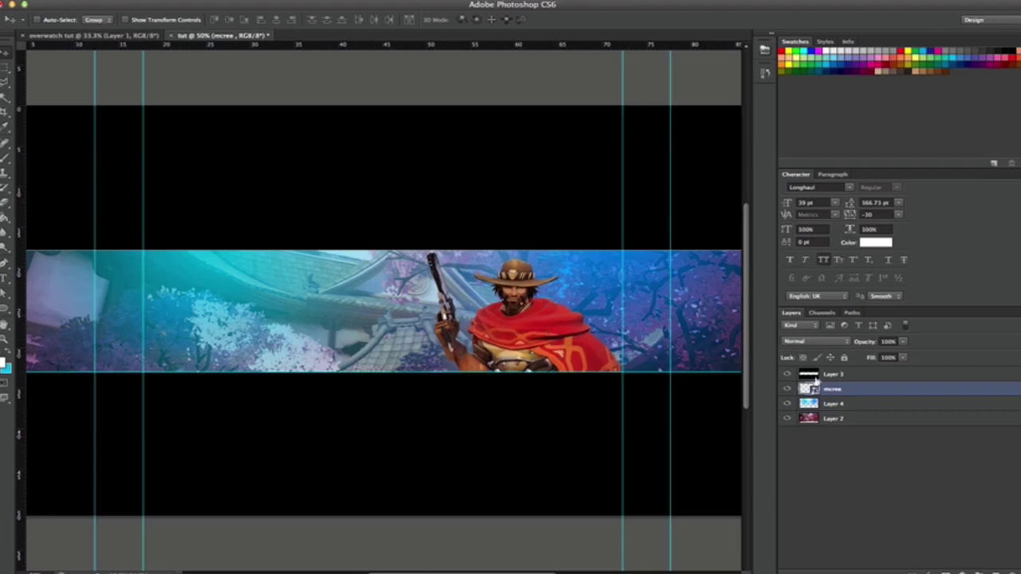
- Add a 3 px white (#ffffff) Stroke to the mccree layer through Blending Options
right_click(868, 391)
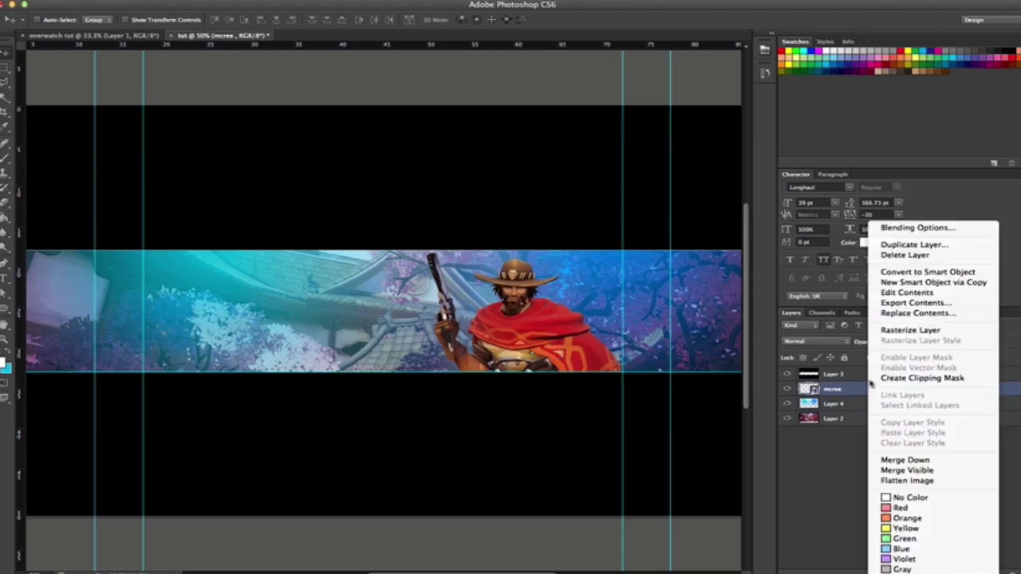
left_click(914, 228)
left_click_drag(630, 41, 823, 41)
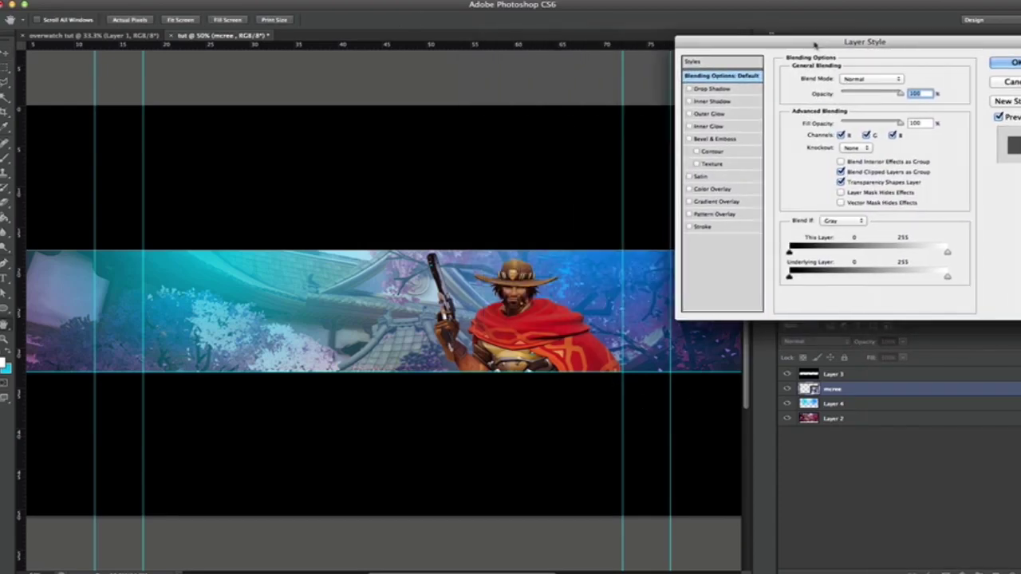
left_click(706, 229)
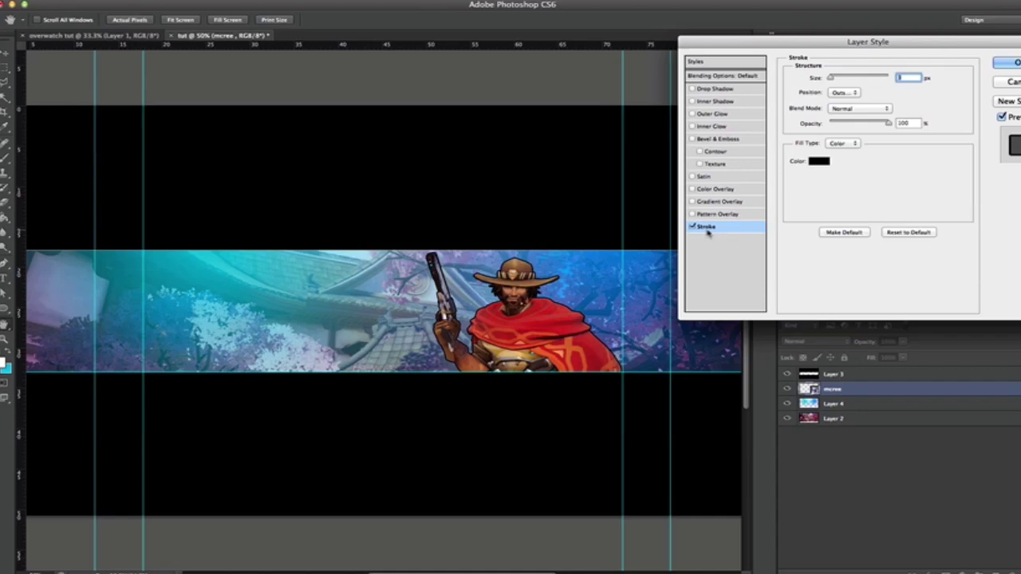
left_click(819, 163)
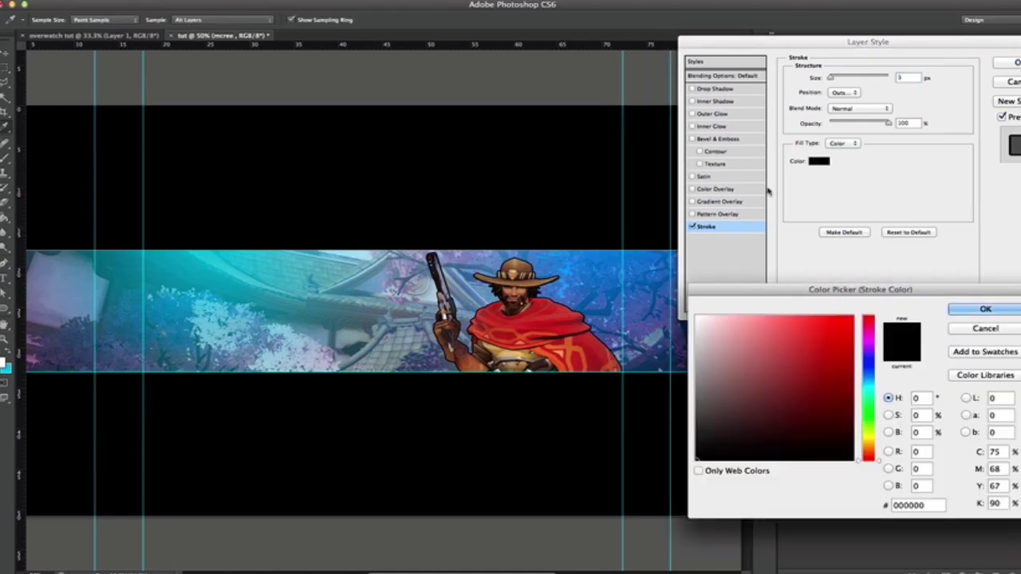
left_click(868, 374)
mouse_move(766, 351)
left_mouse_down()
mouse_move(794, 324)
mouse_move(862, 293)
left_mouse_up()
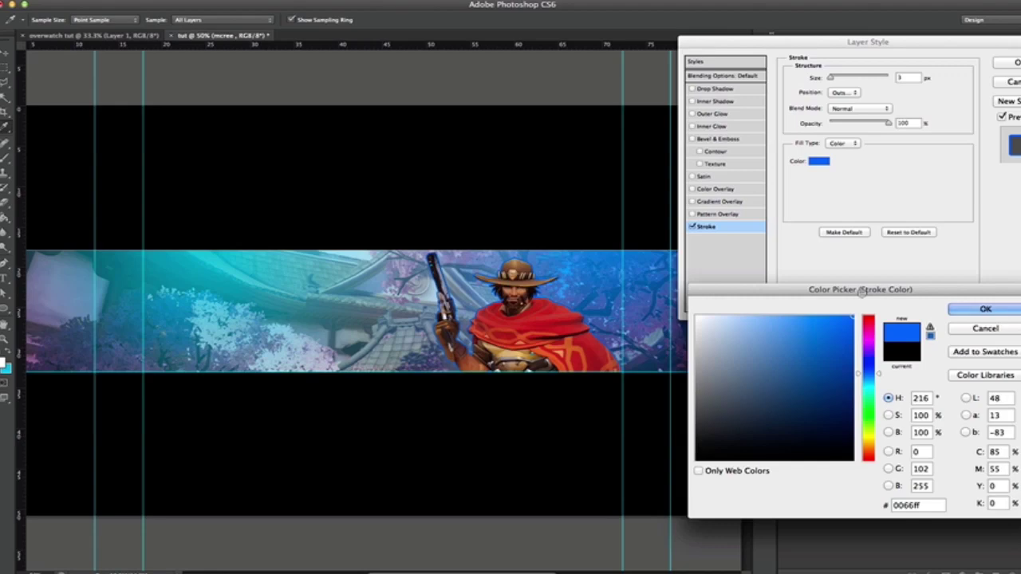
mouse_move(773, 447)
left_mouse_down()
mouse_move(777, 435)
mouse_move(632, 531)
mouse_move(597, 511)
mouse_move(592, 170)
mouse_move(549, 289)
left_mouse_up()
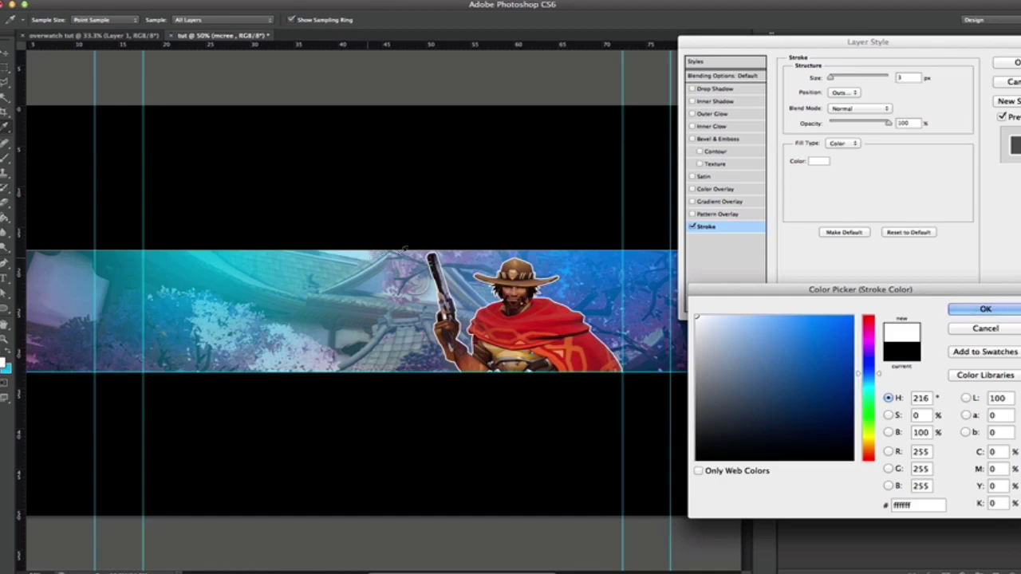
left_click(984, 309)
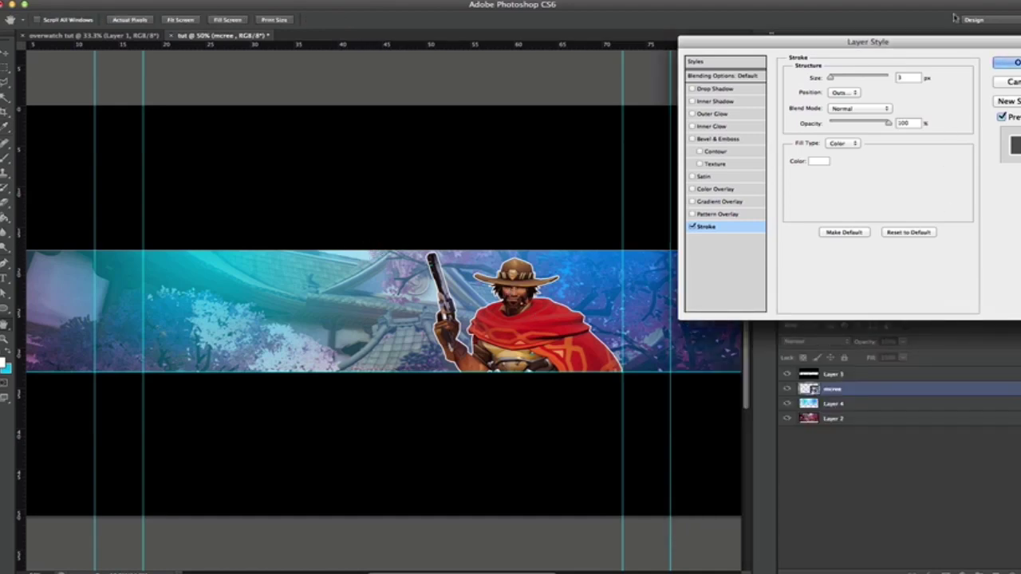
- Try Satin and Gradient Overlay effects on McCree, then remove both
left_click(703, 176)
left_click_drag(858, 93, 838, 94)
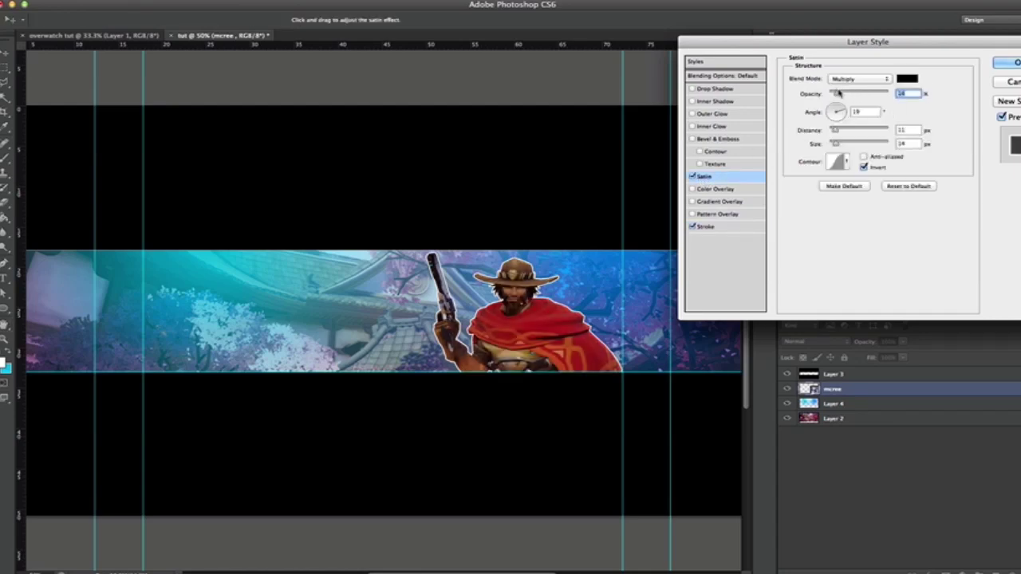
left_click(692, 176)
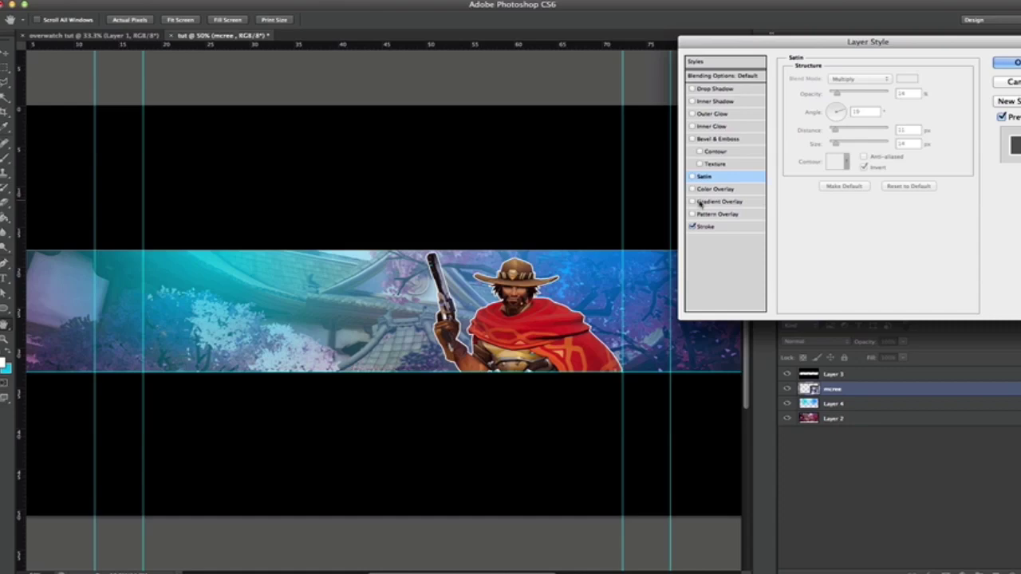
left_click(700, 201)
left_click_drag(848, 91, 838, 91)
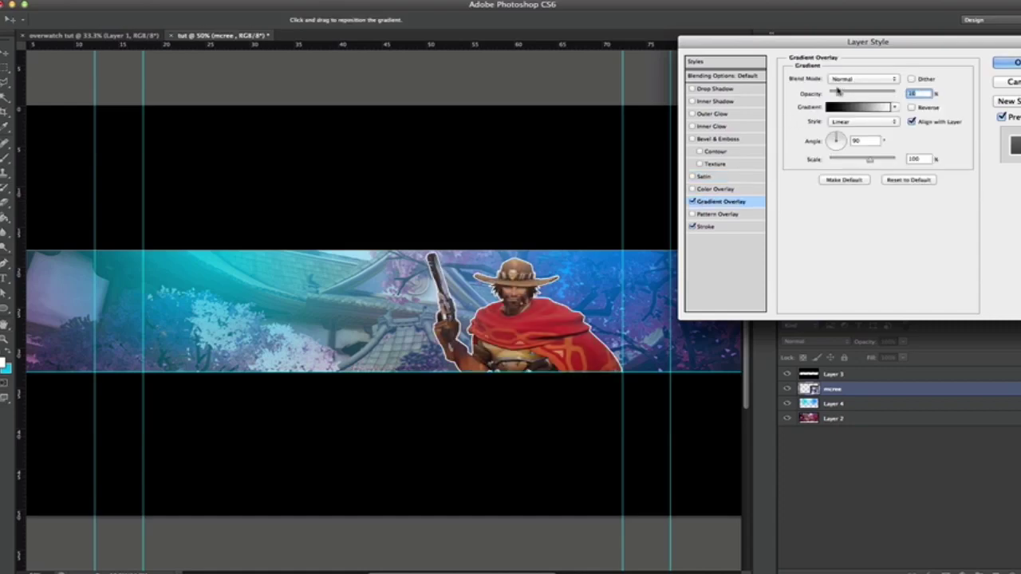
left_click(692, 202)
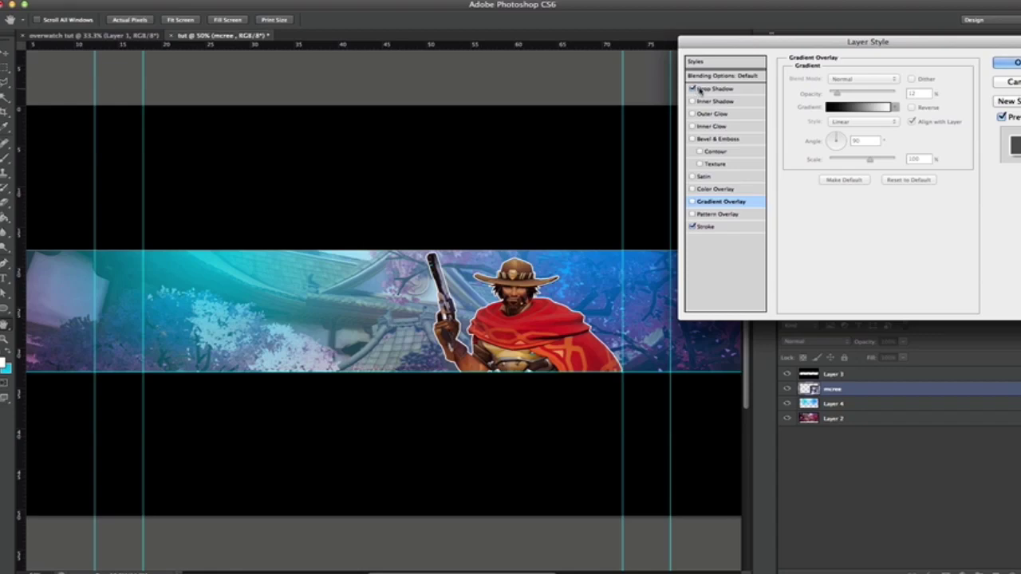
- Add a Drop Shadow with distance 12, size 0 and 44% opacity, and apply the style
left_click(704, 90)
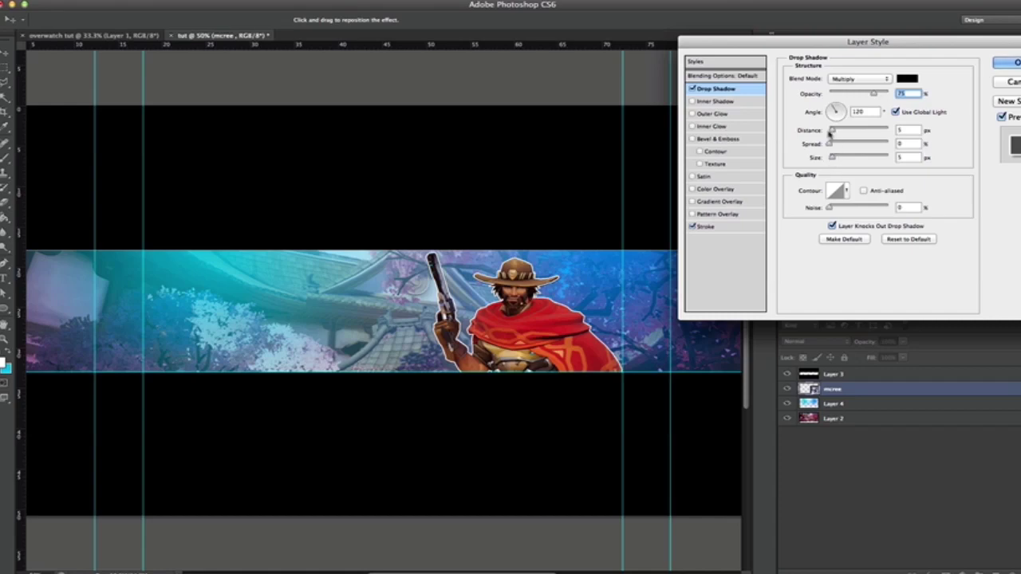
left_click_drag(830, 134, 839, 134)
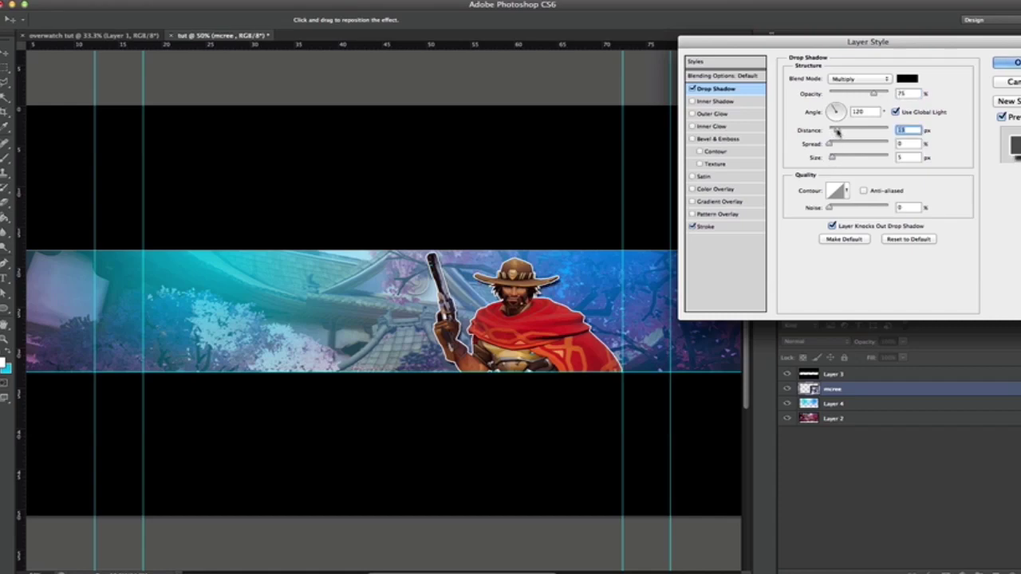
left_click_drag(833, 159, 762, 154)
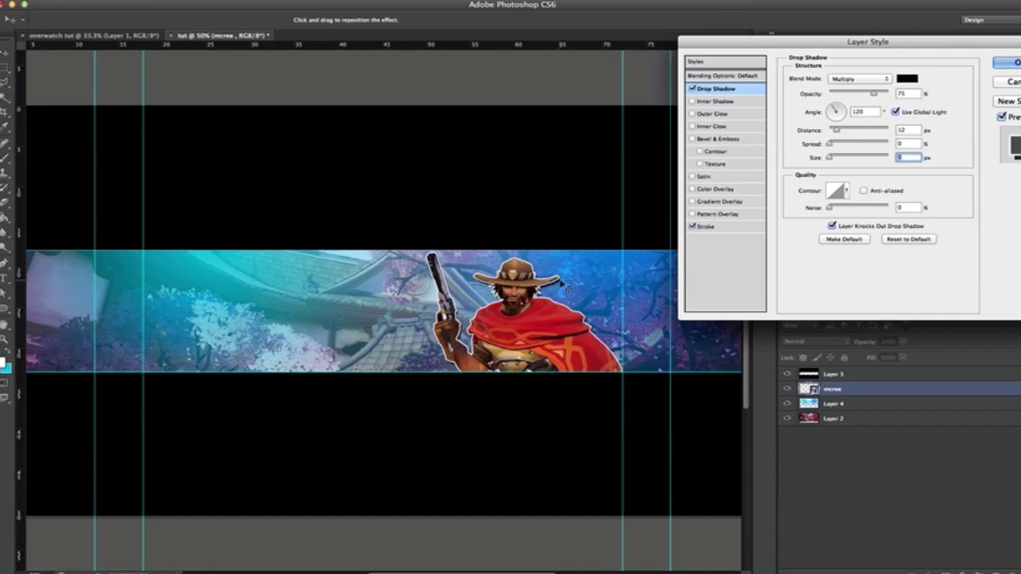
left_click(852, 93)
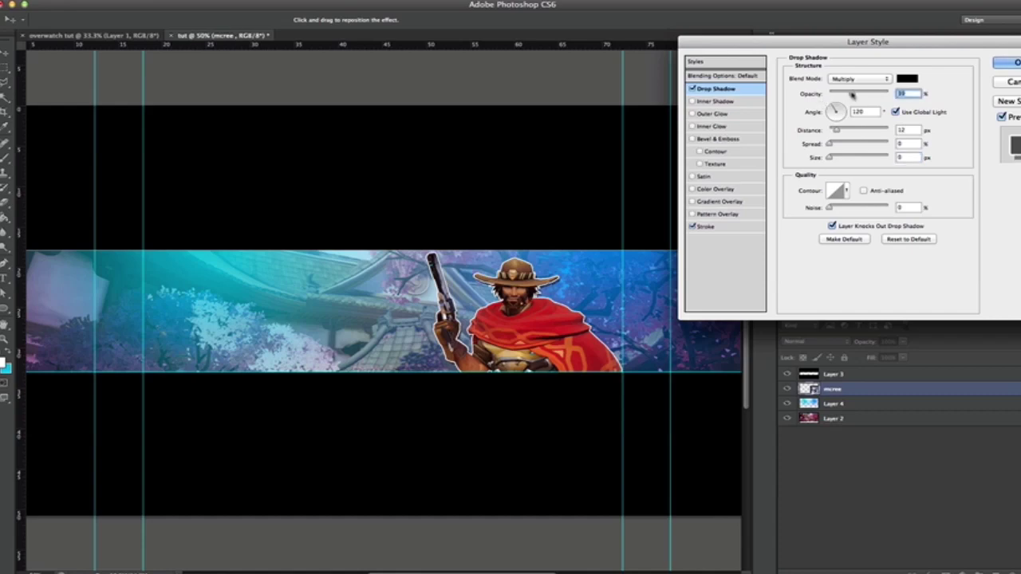
left_click_drag(852, 94, 855, 94)
left_click(1011, 64)
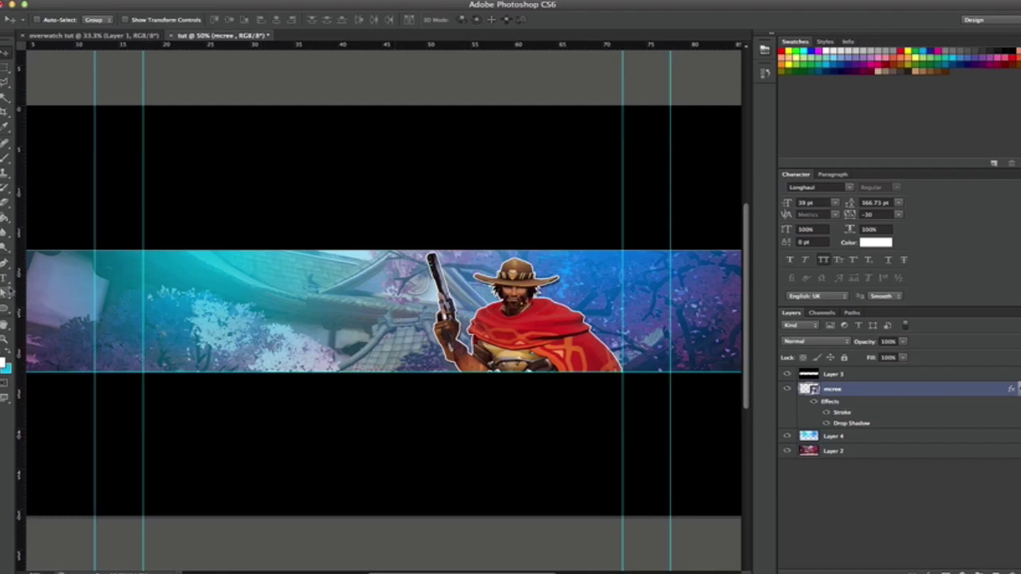
- Start an MCREE type layer on the banner and try the Long Shot font on it
left_click(4, 278)
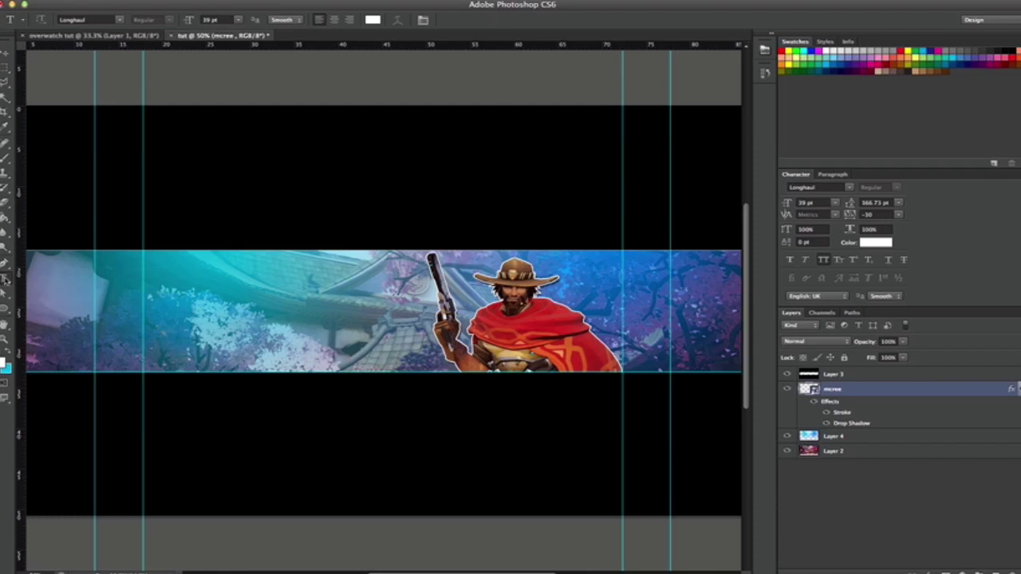
left_click(419, 279)
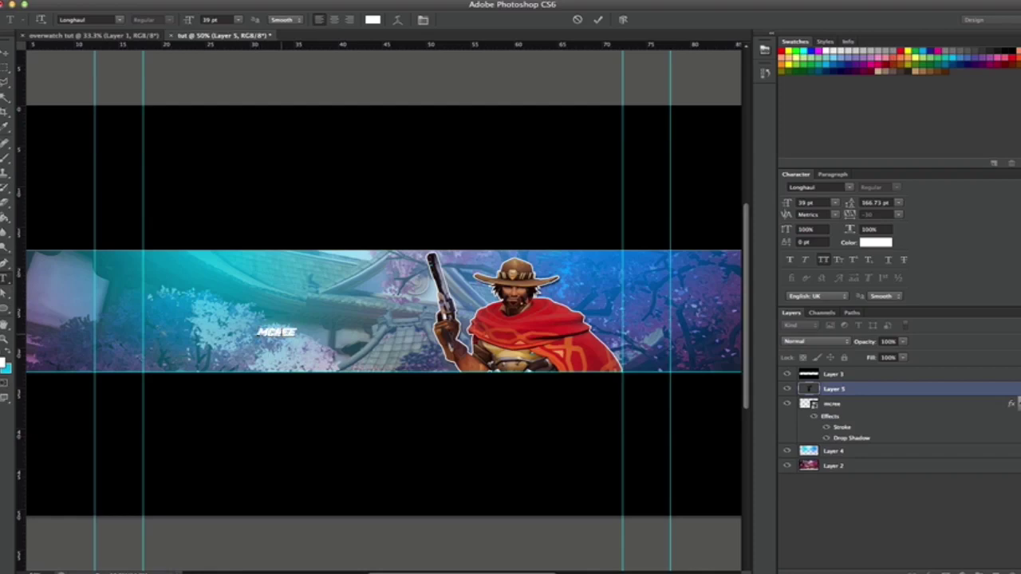
key("ctrl+a")
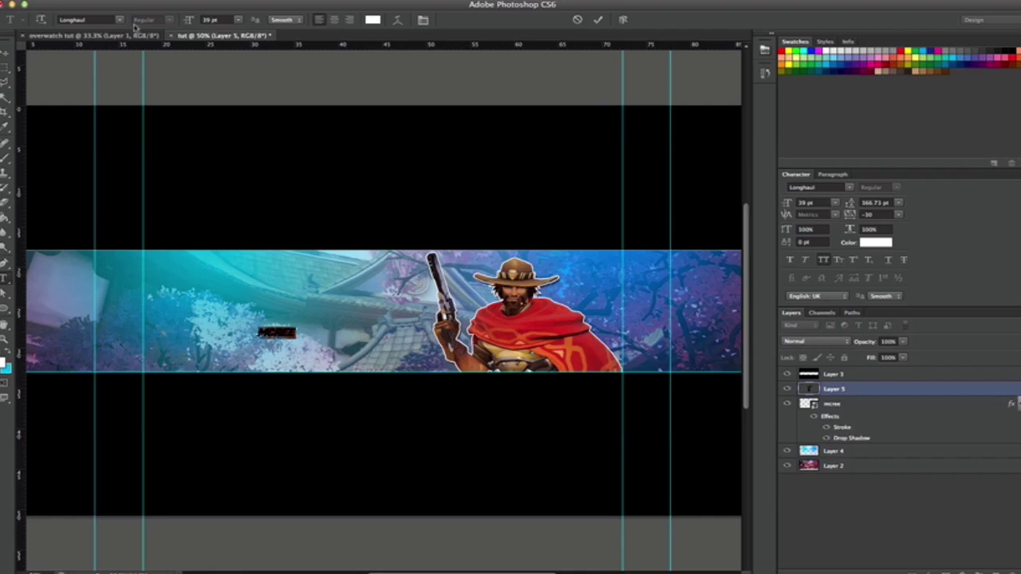
left_click(88, 19)
left_click(120, 22)
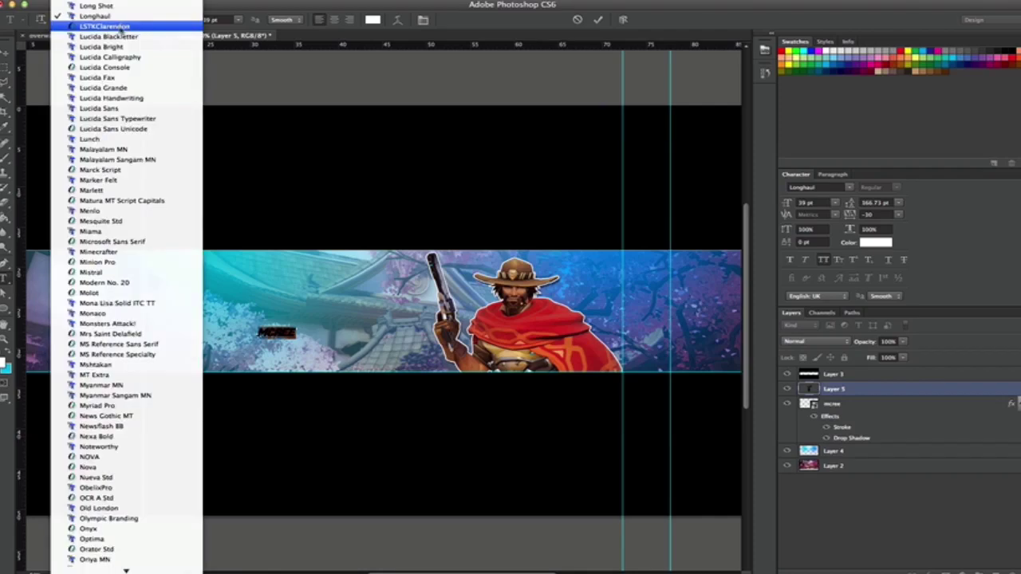
scroll(118, 31, "up", 1)
left_click(120, 27)
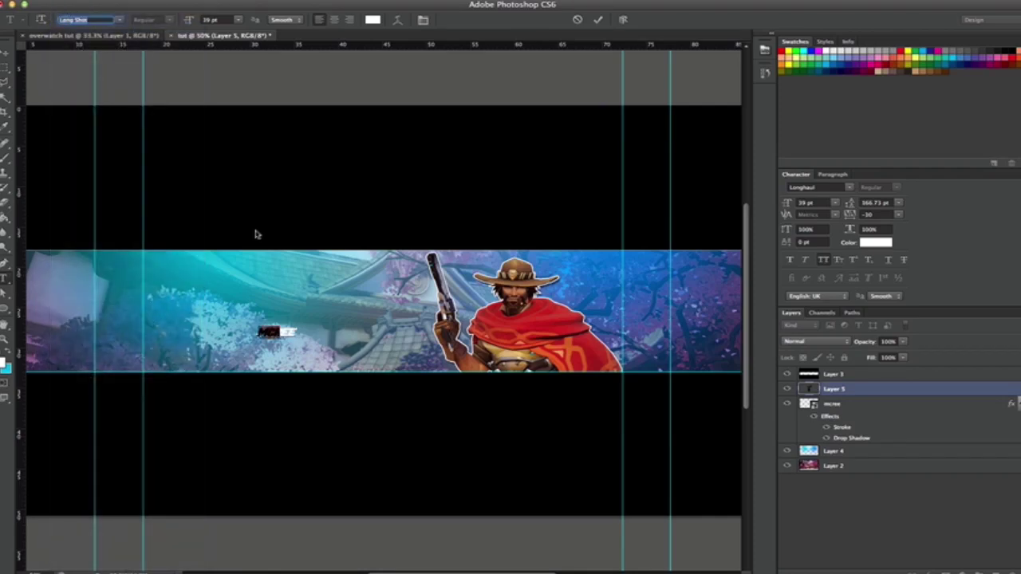
- Try Impact and Homestead for the title, then settle back on Longhaul
left_click(121, 19)
scroll(117, 106, "up", 3)
scroll(117, 95, "up", 5)
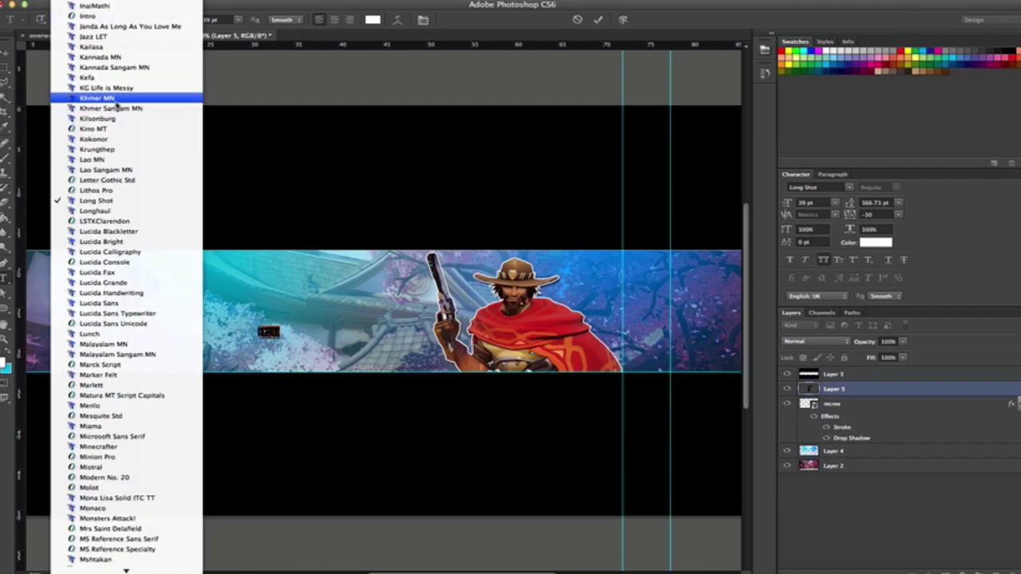
scroll(112, 36, "up", 3)
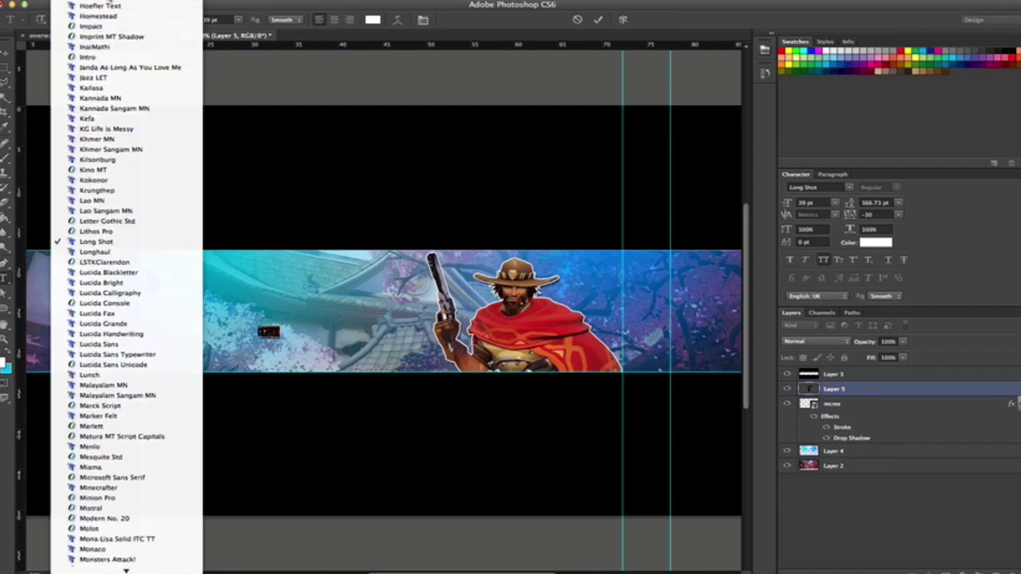
left_click(106, 68)
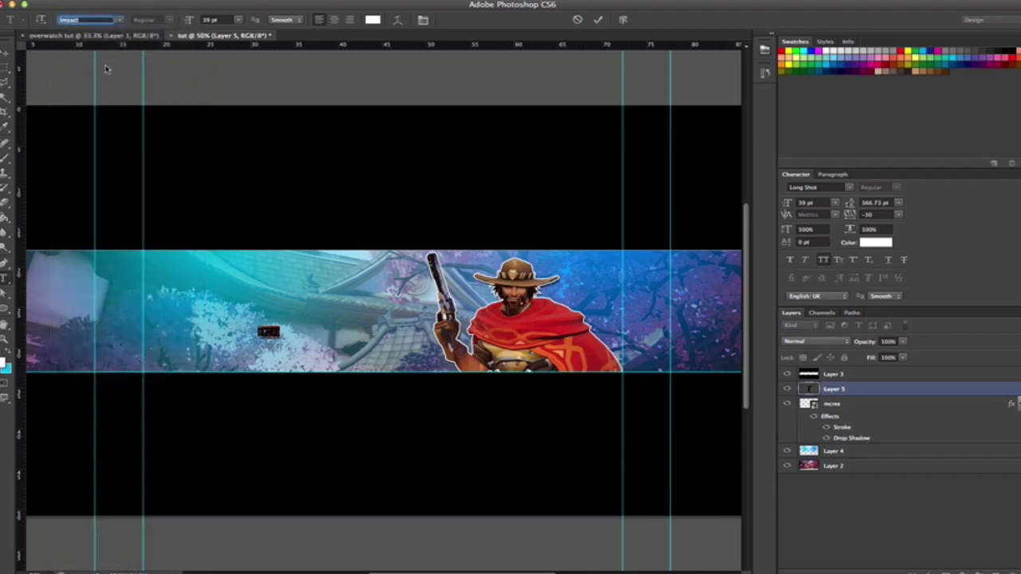
left_click(119, 23)
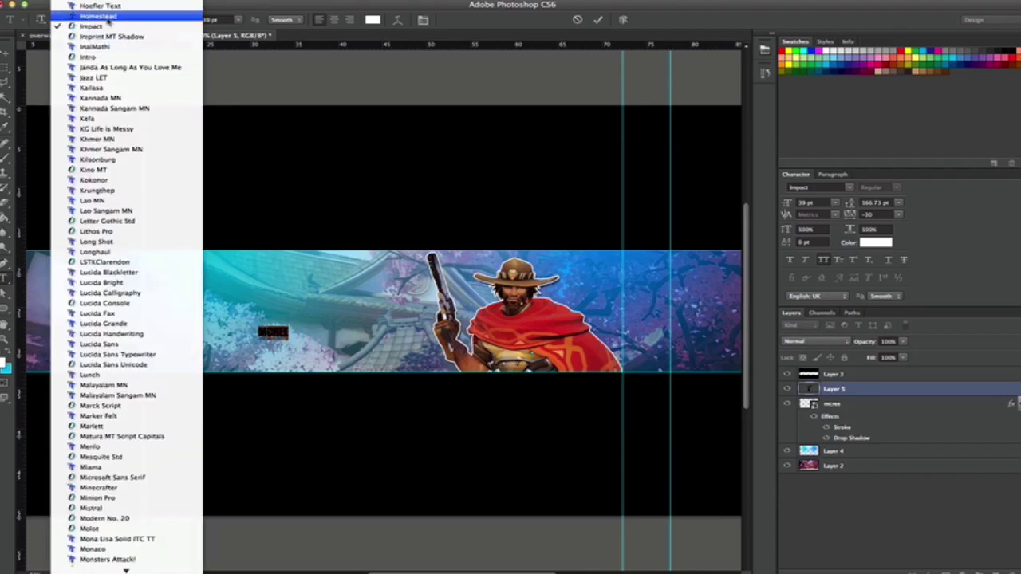
left_click(104, 16)
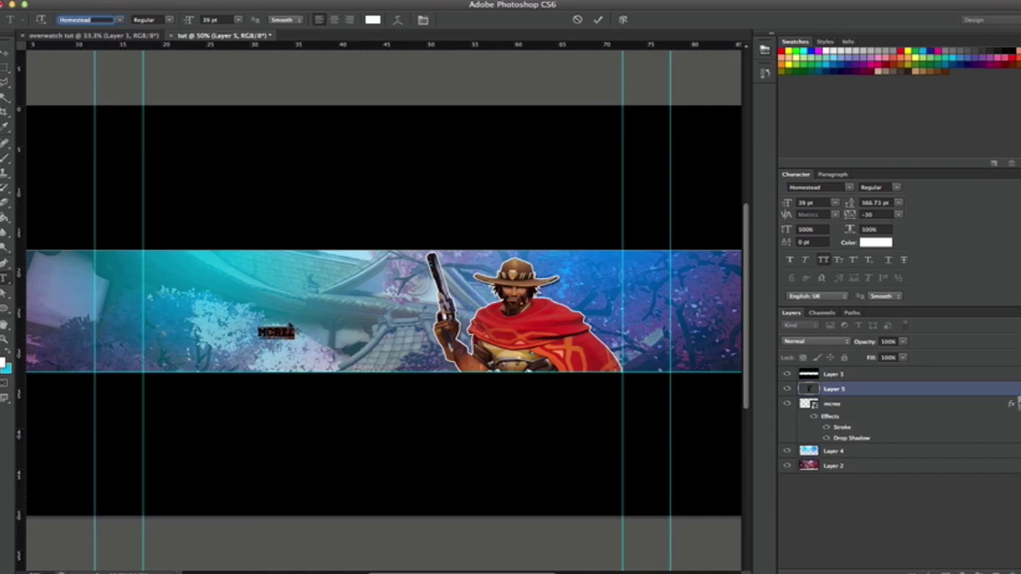
left_click(120, 22)
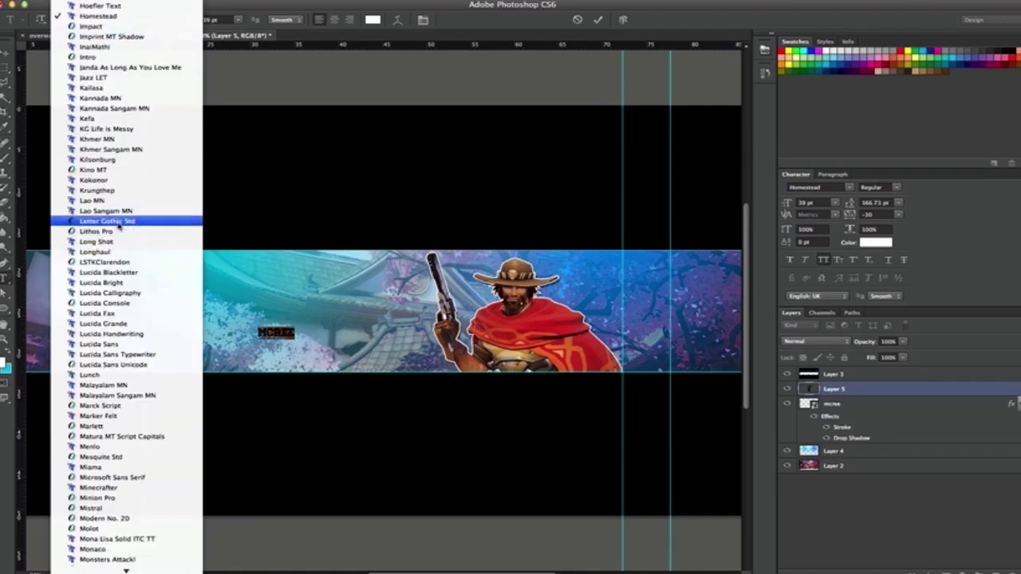
left_click(103, 251)
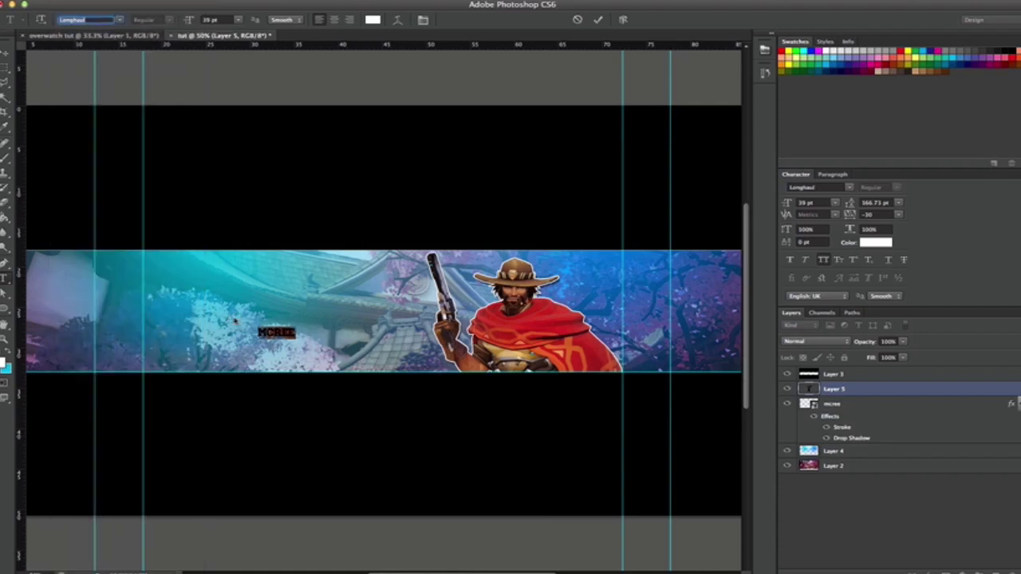
- Resize the MCREE title to about 201 pt and commit the text
double_click(284, 323)
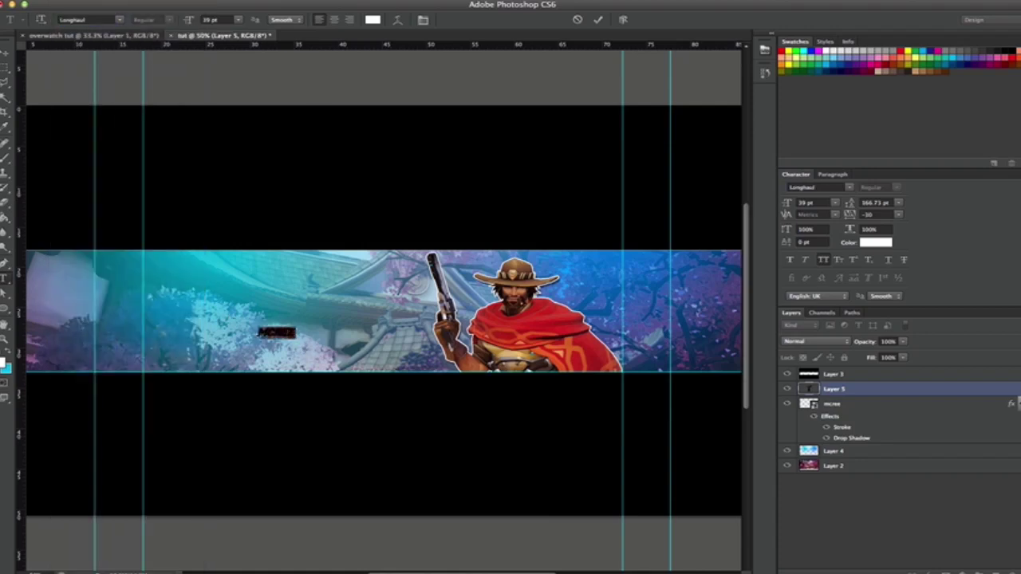
left_click_drag(190, 21, 289, 21)
left_click(370, 286)
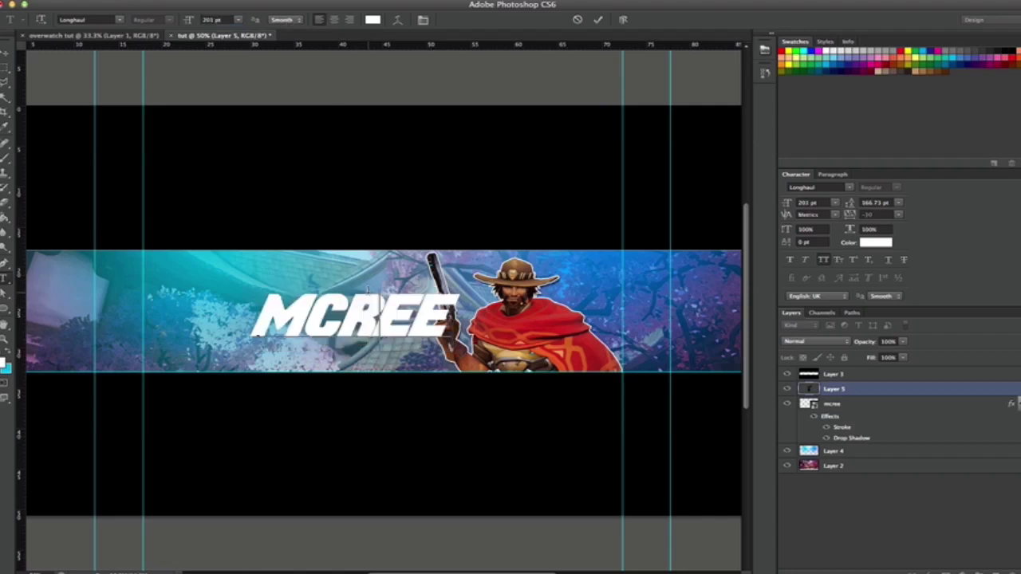
key("ctrl+Return")
- Move the MCREE title further left on the banner, beside McCree
key("v")
left_click_drag(355, 325, 288, 314)
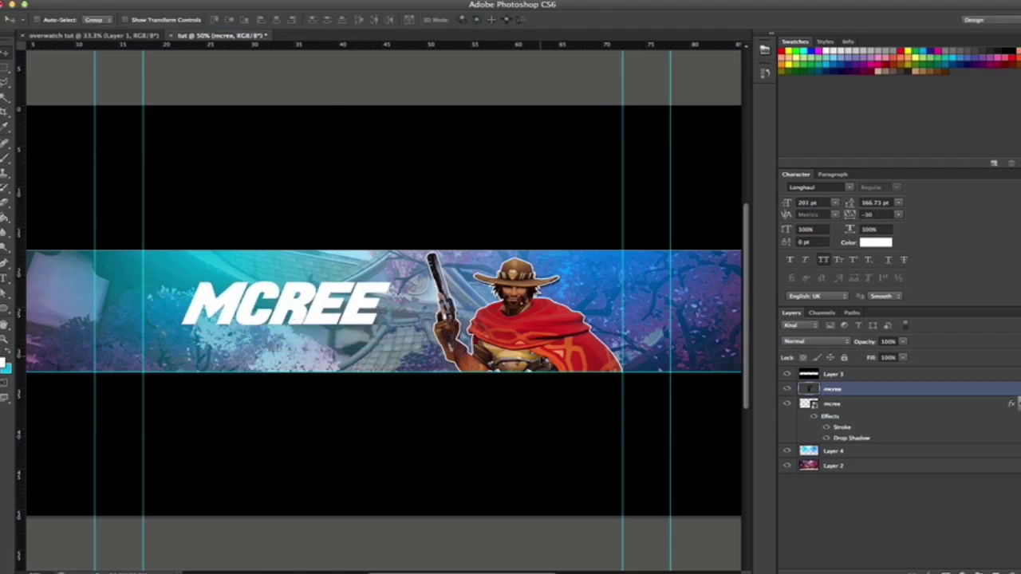
right_click(914, 389)
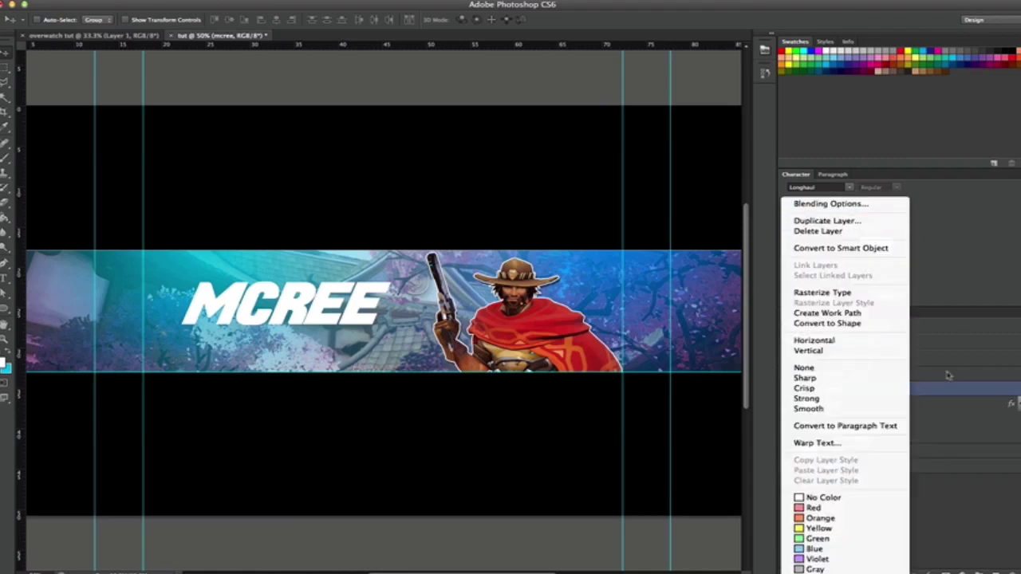
- Open the MCREE layer style and add a thicker black stroke outline
left_click(831, 204)
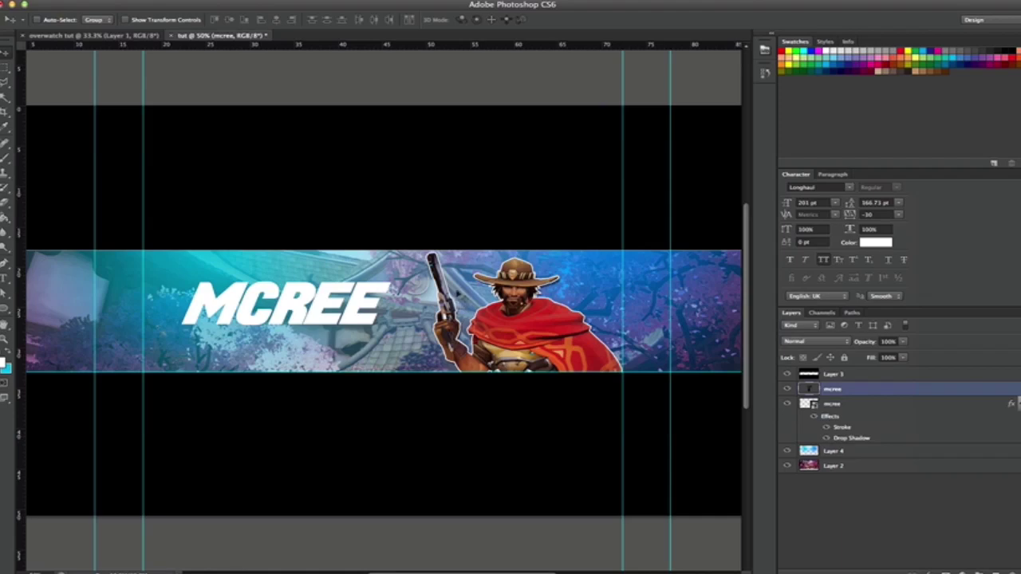
double_click(889, 395)
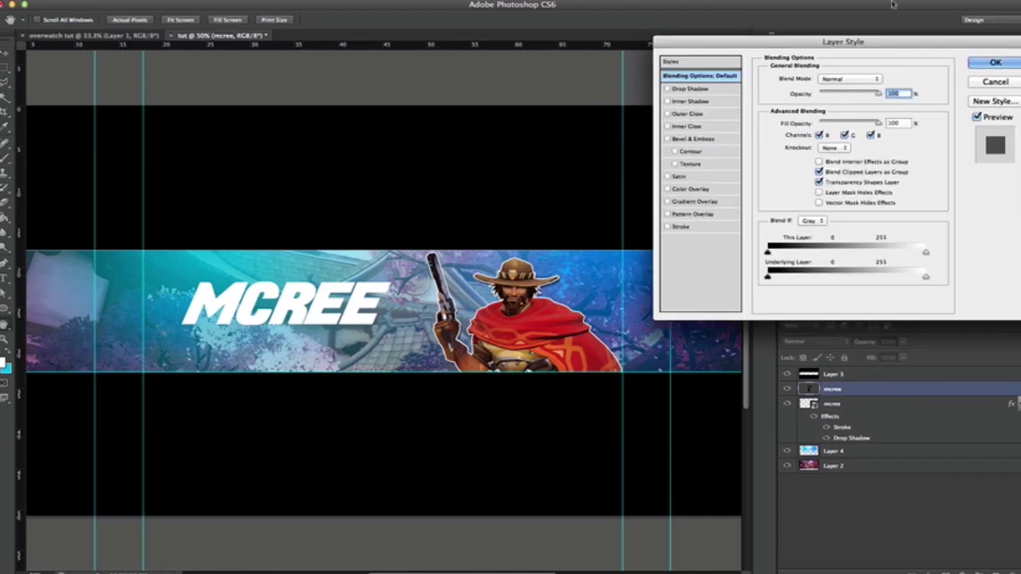
left_click_drag(864, 38, 834, 42)
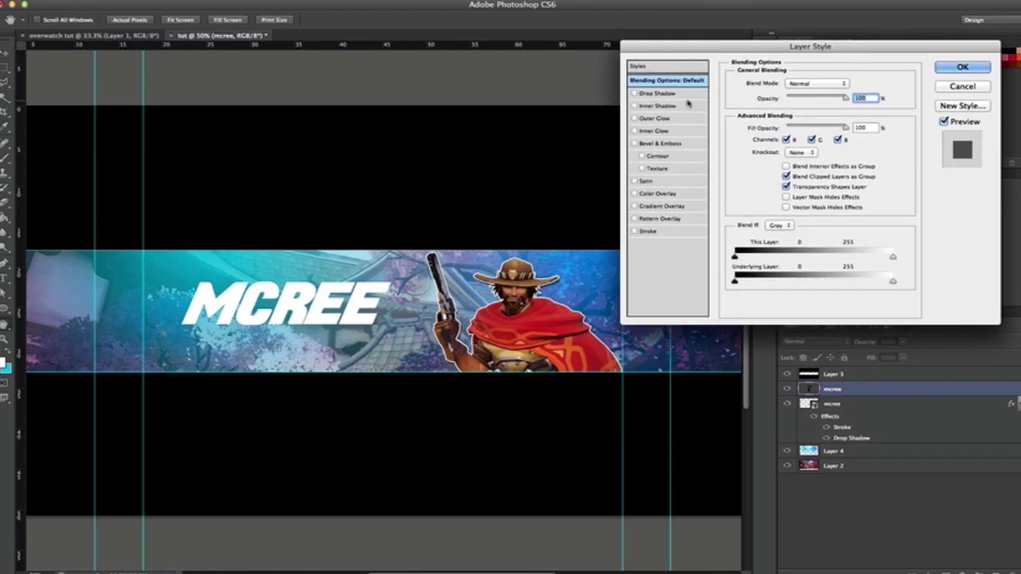
left_click(647, 231)
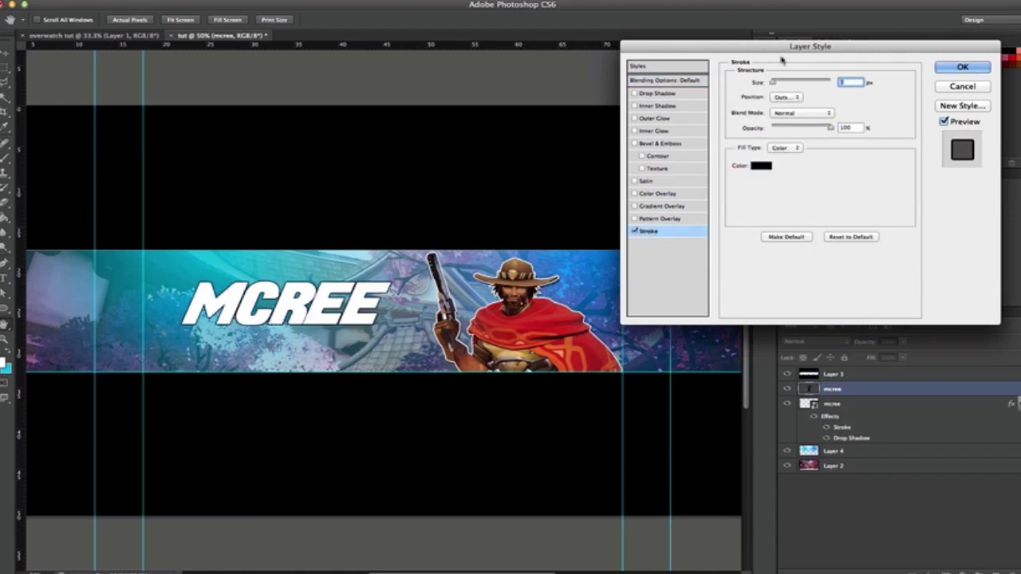
left_click_drag(772, 82, 773, 83)
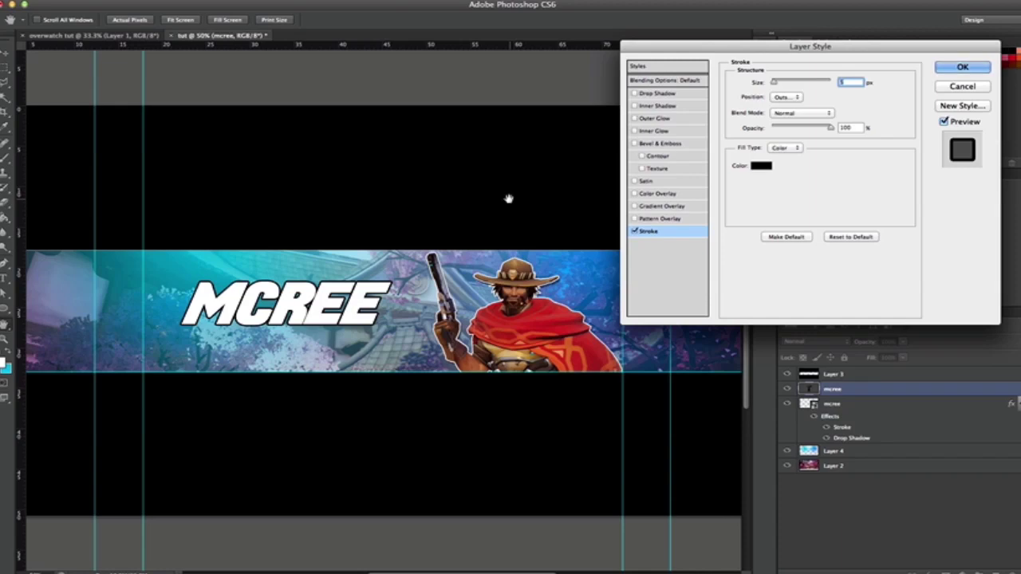
- Add a hard black/white gradient overlay split near 46%, at about 23% opacity
left_click(663, 206)
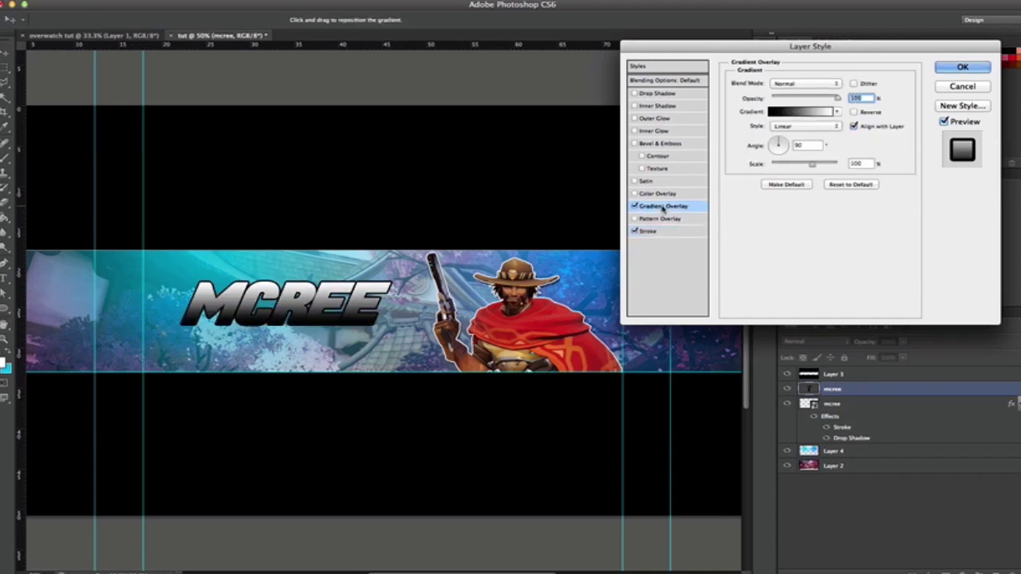
left_click(812, 115)
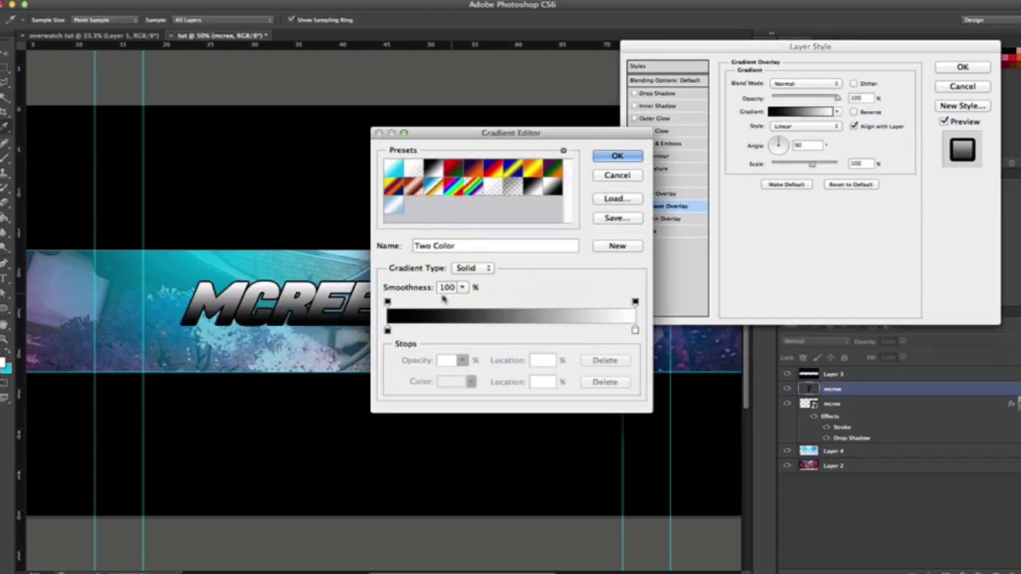
left_click(388, 330)
left_click_drag(388, 331, 501, 330)
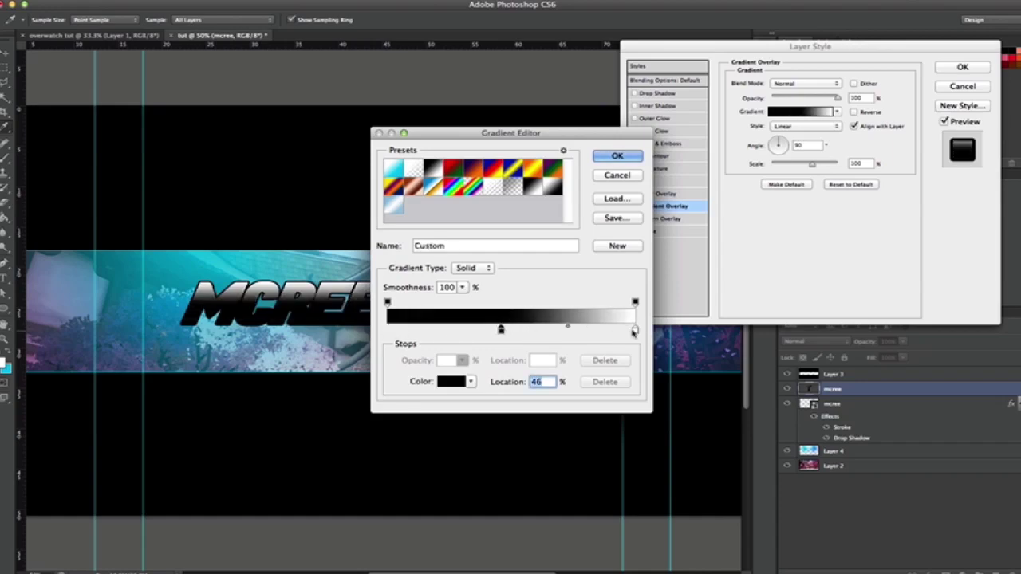
left_click_drag(635, 330, 501, 334)
left_click(501, 332)
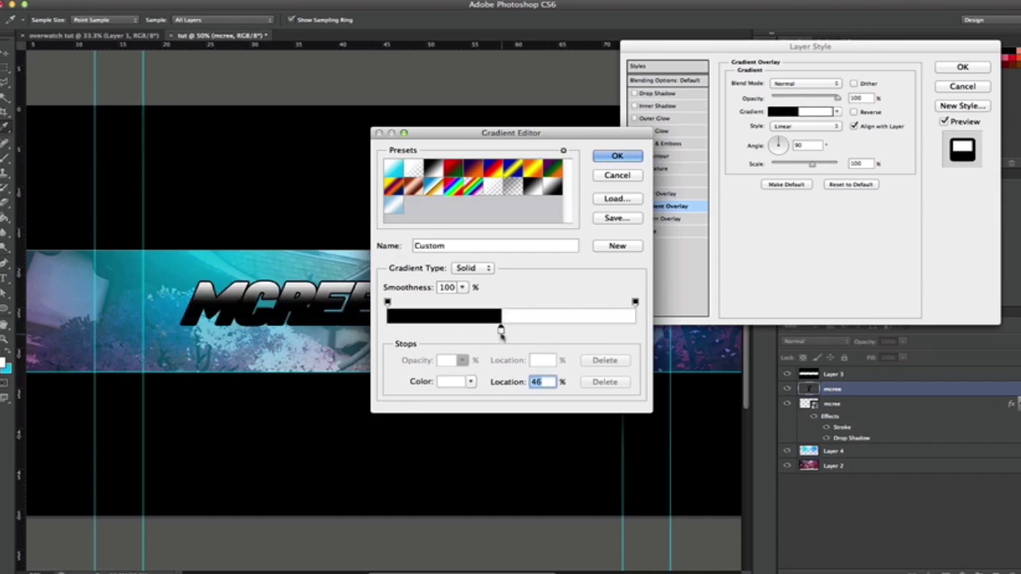
left_click(614, 157)
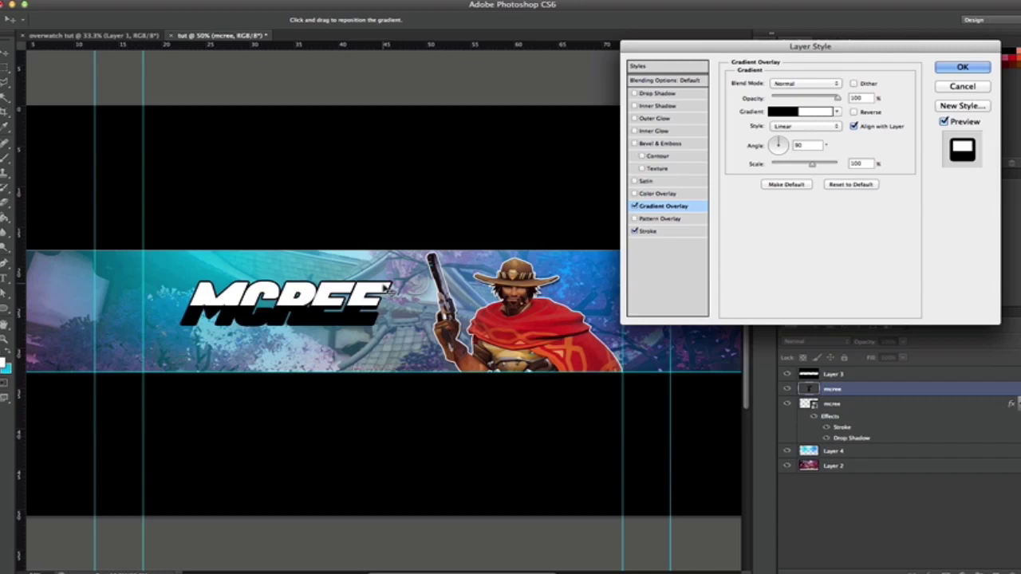
left_click_drag(788, 98, 793, 97)
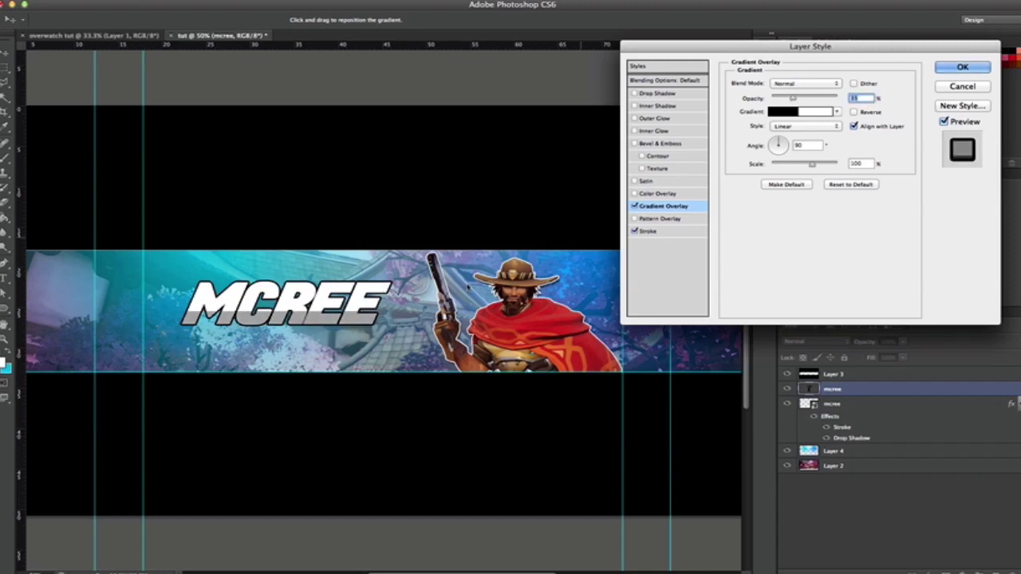
- Enable an enlarged Inner Glow on the title and confirm the layer style
left_click(650, 131)
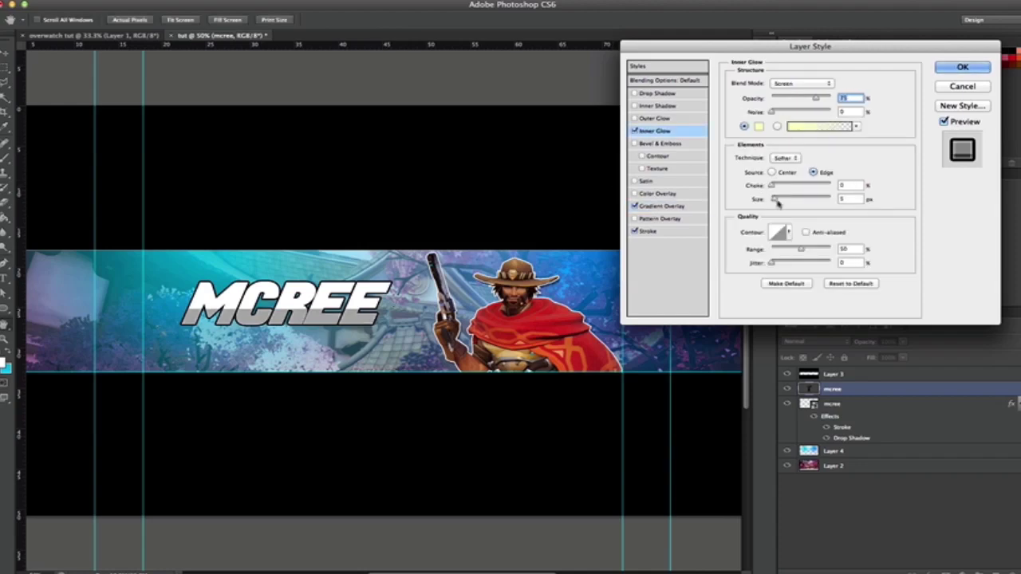
left_click_drag(773, 198, 782, 201)
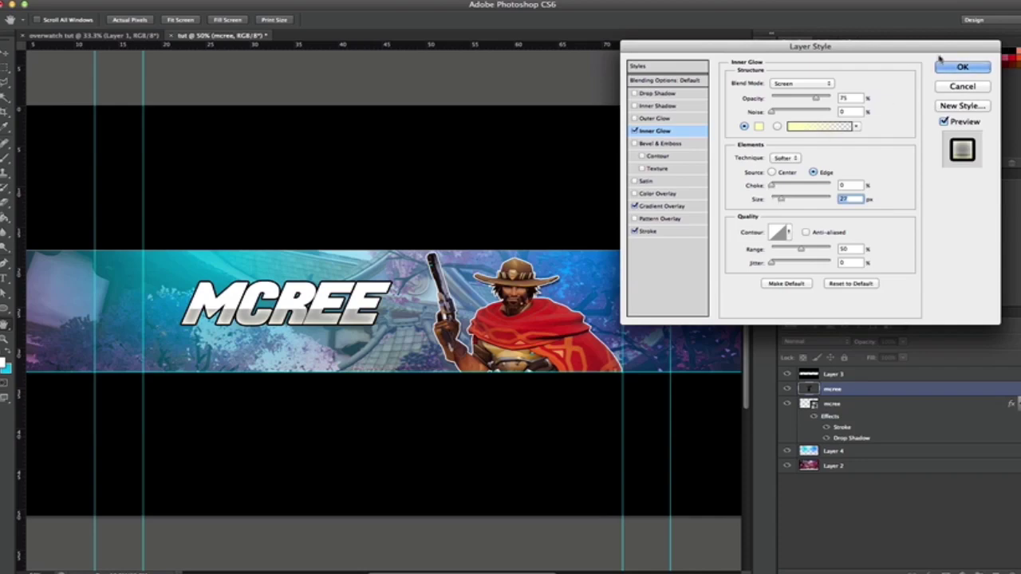
key("Return")
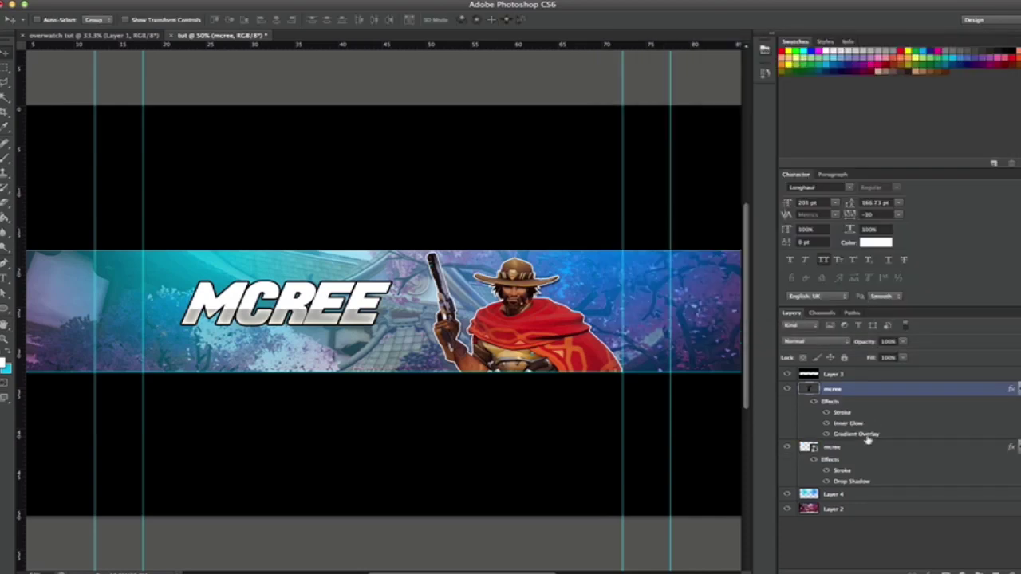
right_click(862, 393)
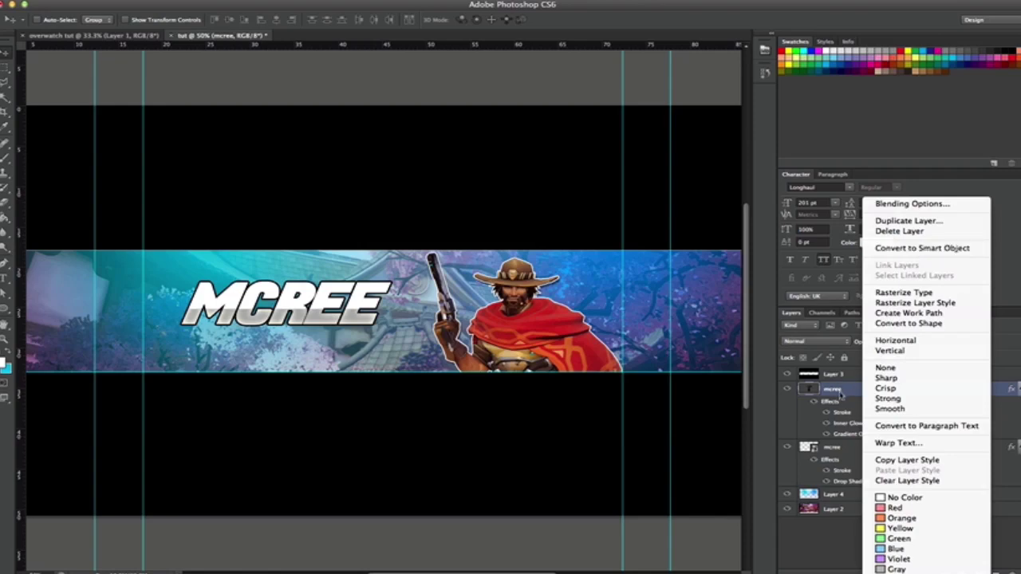
- Duplicate the MCREE text layer and drag the copy below the original
left_click(908, 221)
left_click(874, 3)
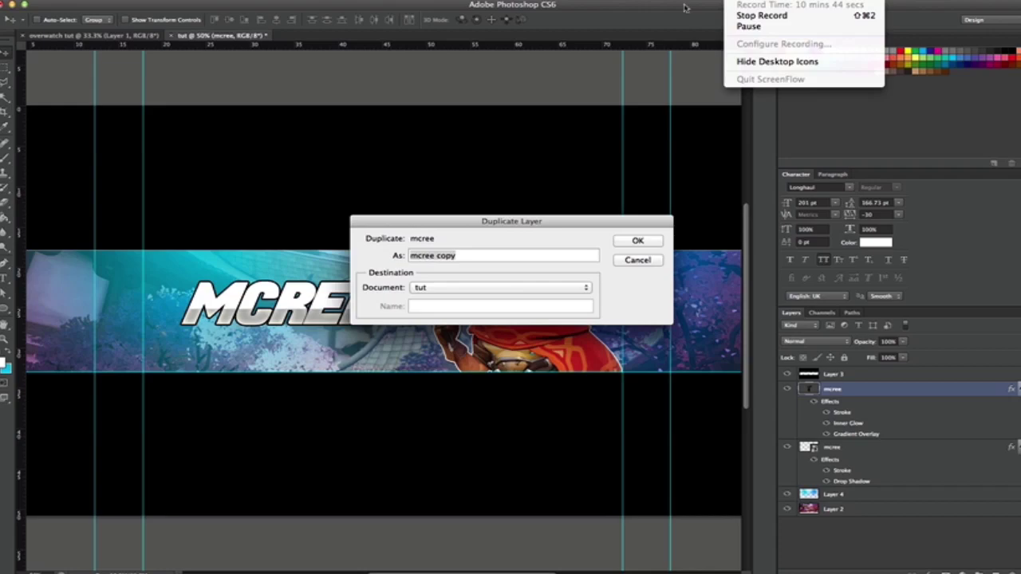
left_click(648, 241)
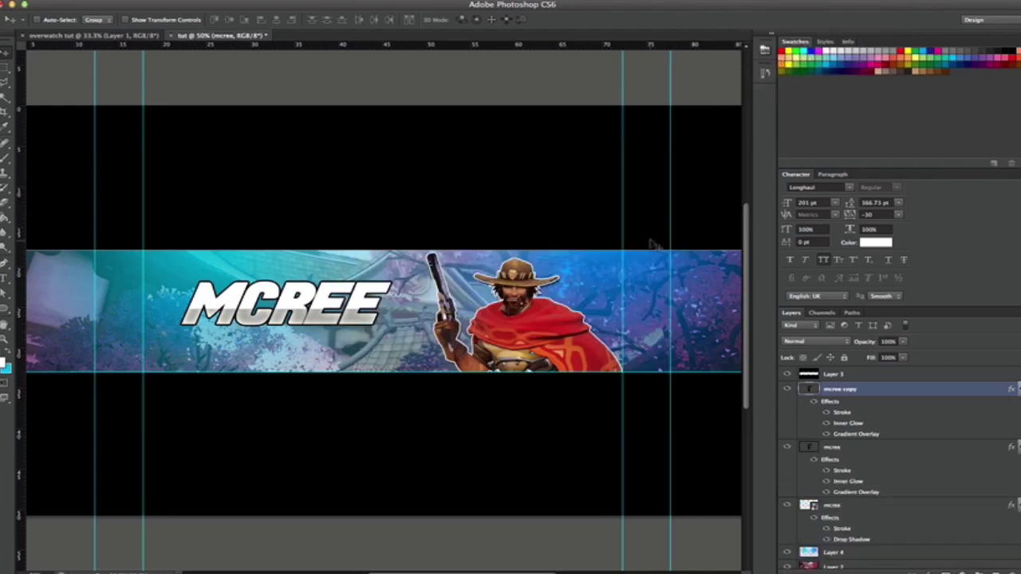
left_click_drag(854, 389, 852, 470)
- Turn off Inner Glow in the copy's layer style
right_click(852, 450)
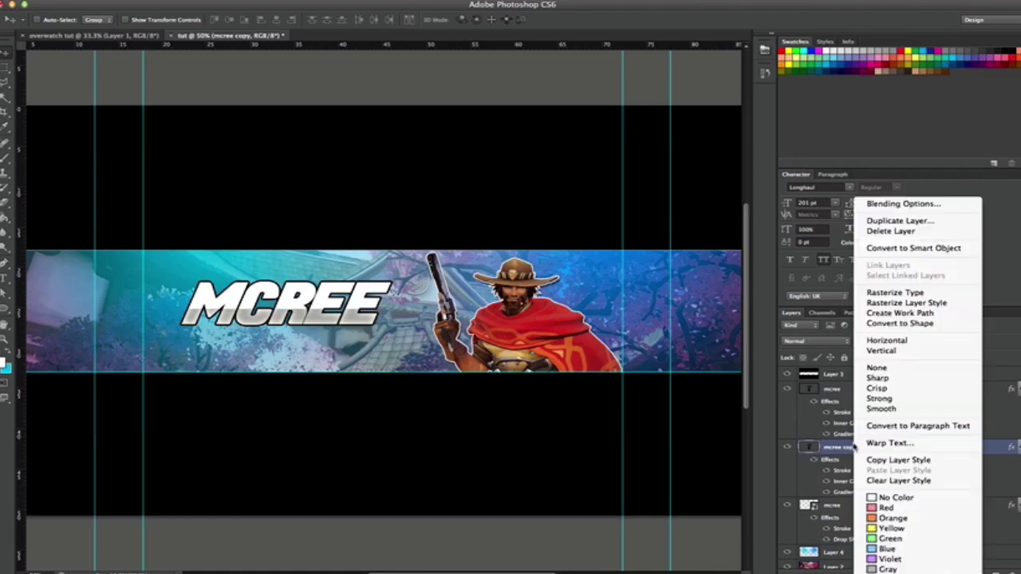
left_click(874, 206)
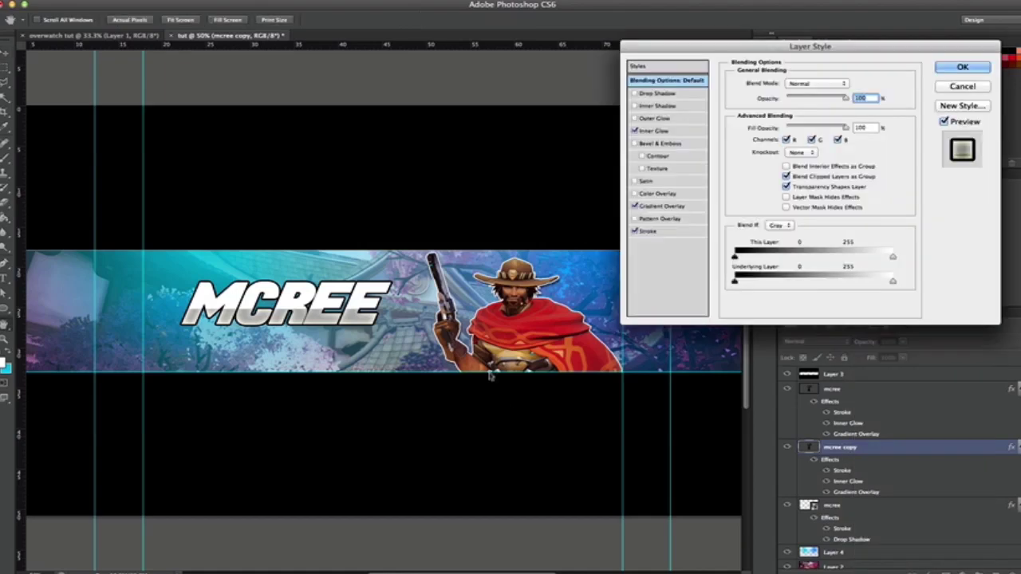
left_click(635, 131)
left_click(960, 68)
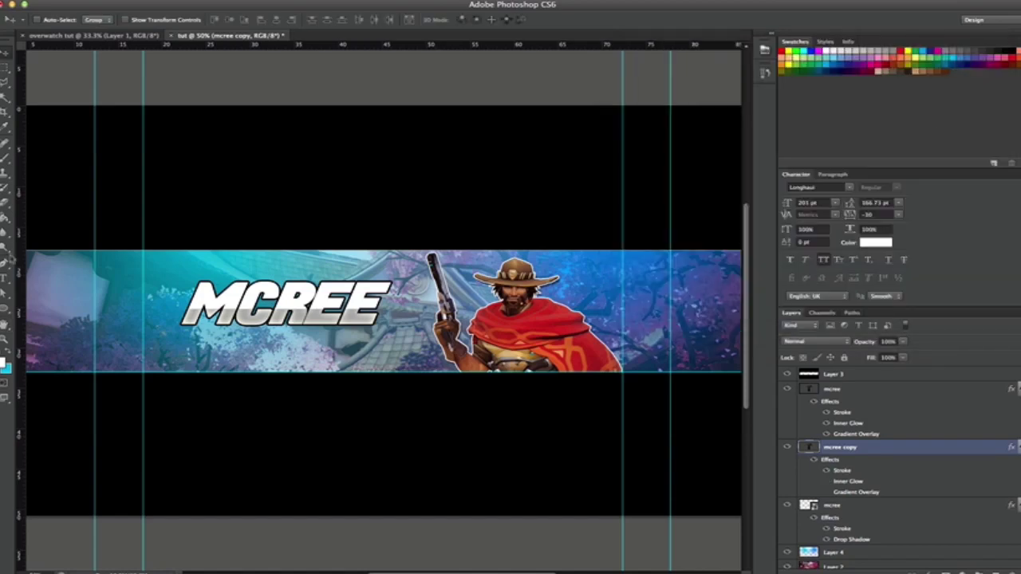
- Stack the MCREE copy layer above the original mcree layer
left_click(5, 277)
left_click(335, 303)
double_click(335, 302)
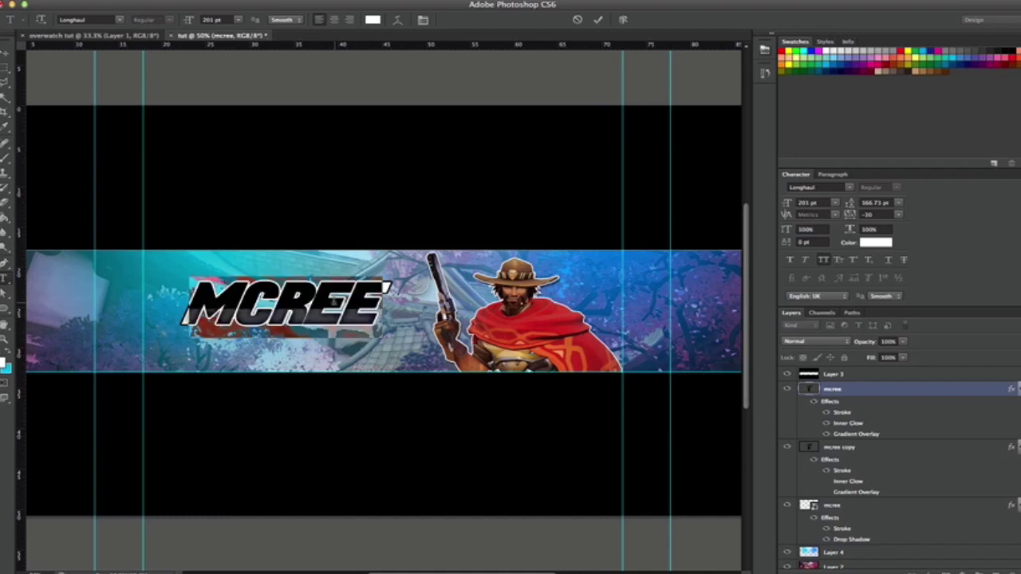
double_click(844, 447)
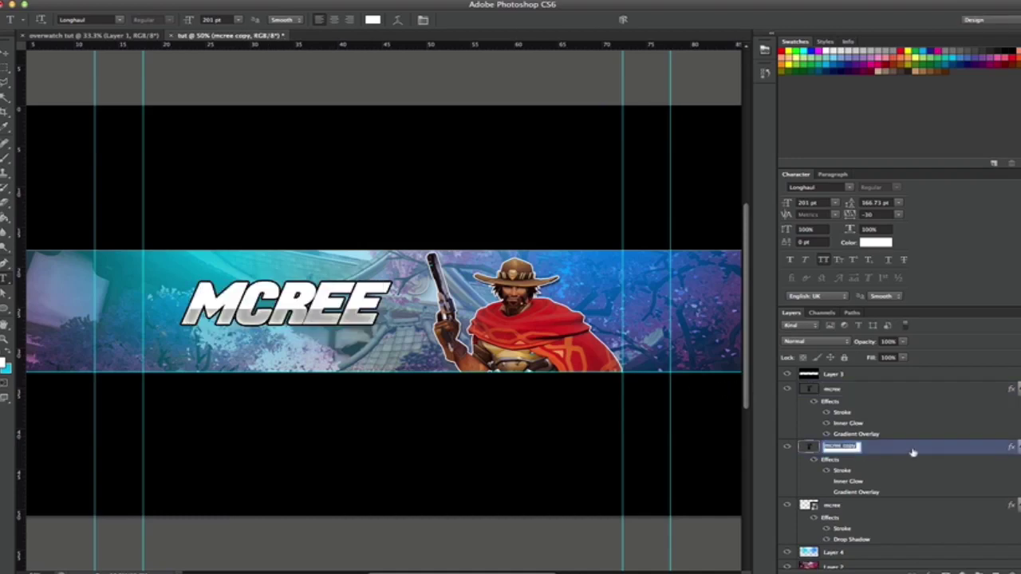
left_click_drag(888, 452, 903, 387)
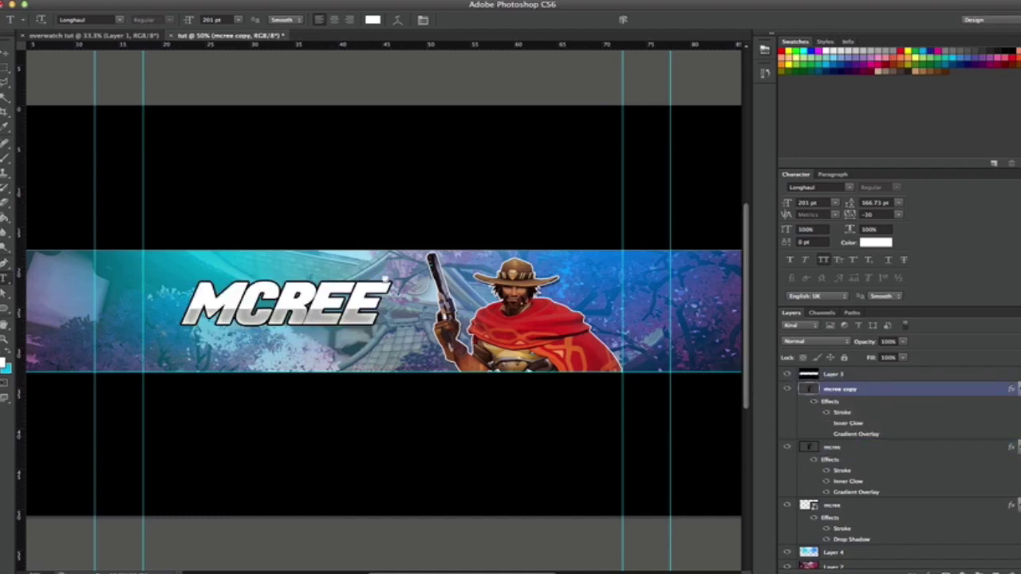
- Change the copy's MCREE text colour to black and commit it
double_click(359, 303)
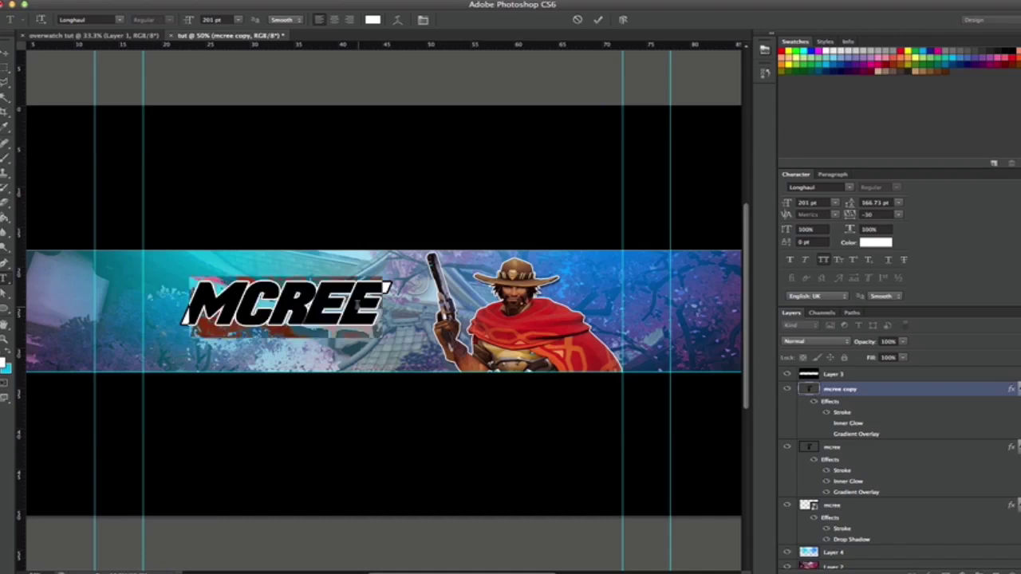
left_click(372, 19)
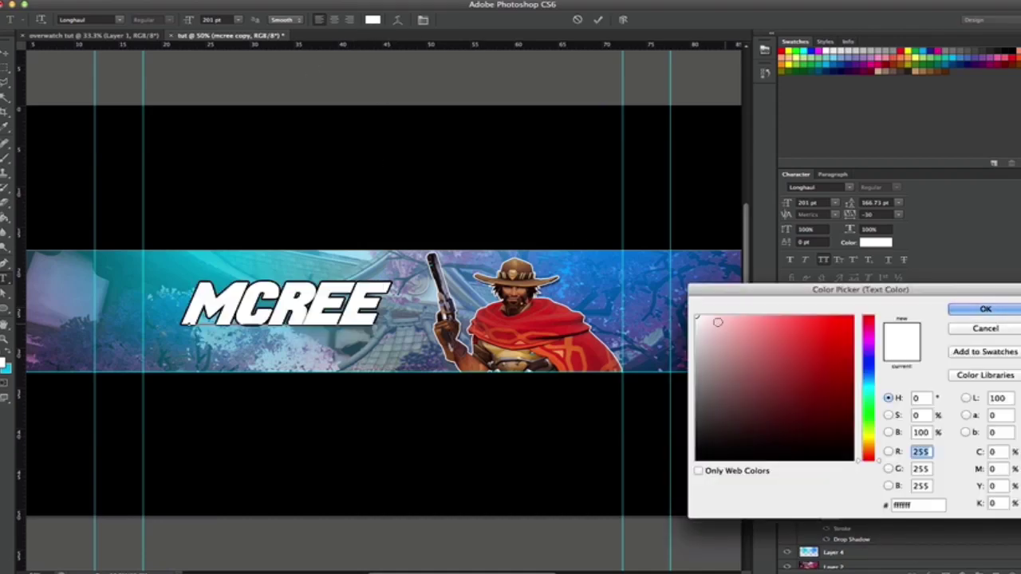
left_click(742, 414)
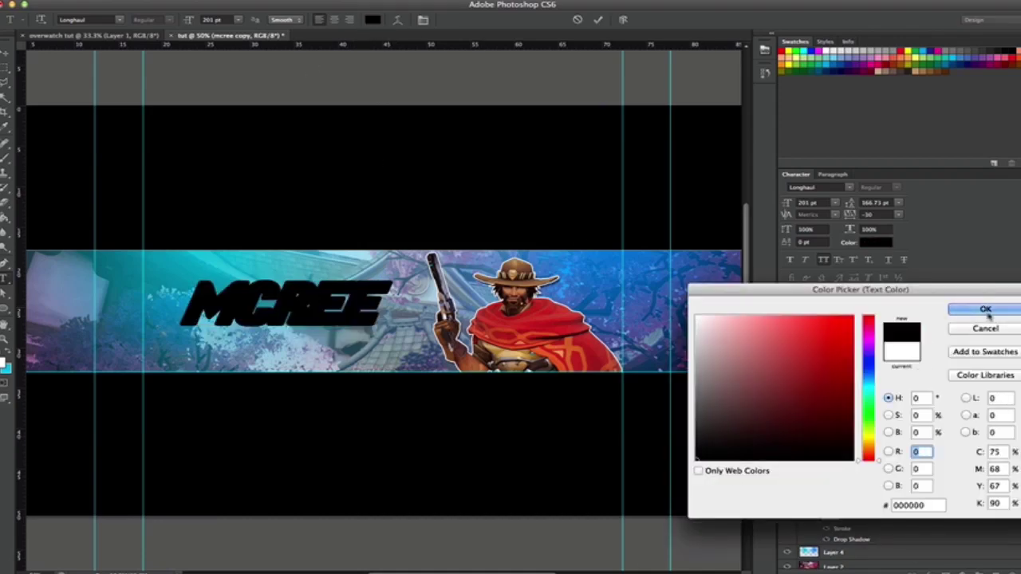
left_click(985, 310)
left_click(868, 390)
- Drag the layer effects onto the mcree layer below and nudge the title slightly
left_click_drag(860, 401, 845, 450)
left_click(8, 51)
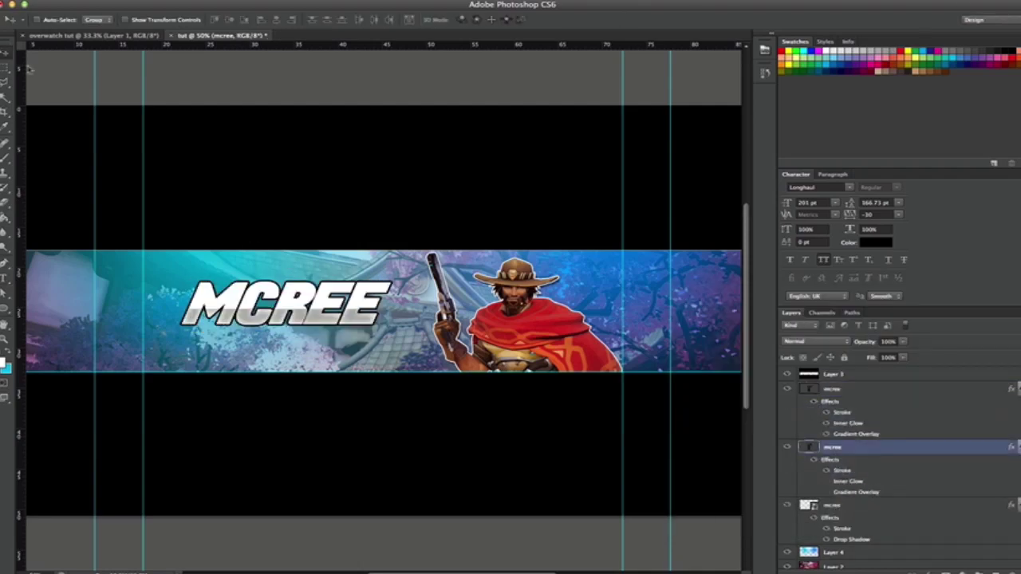
left_click_drag(377, 302, 383, 312)
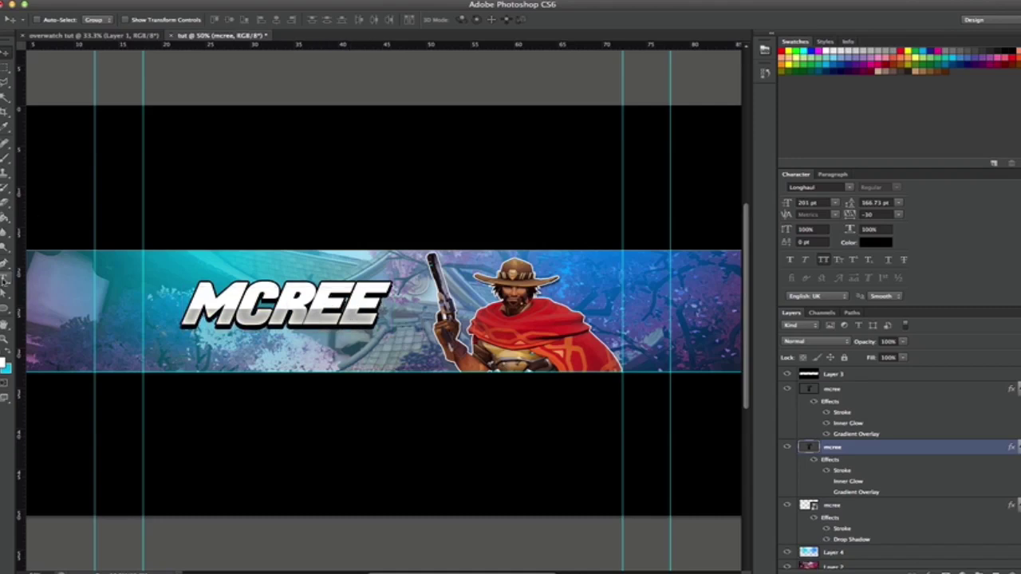
left_click(5, 277)
- Type OVERWATCH below the MCREE title and set its colour to white
left_click(275, 360)
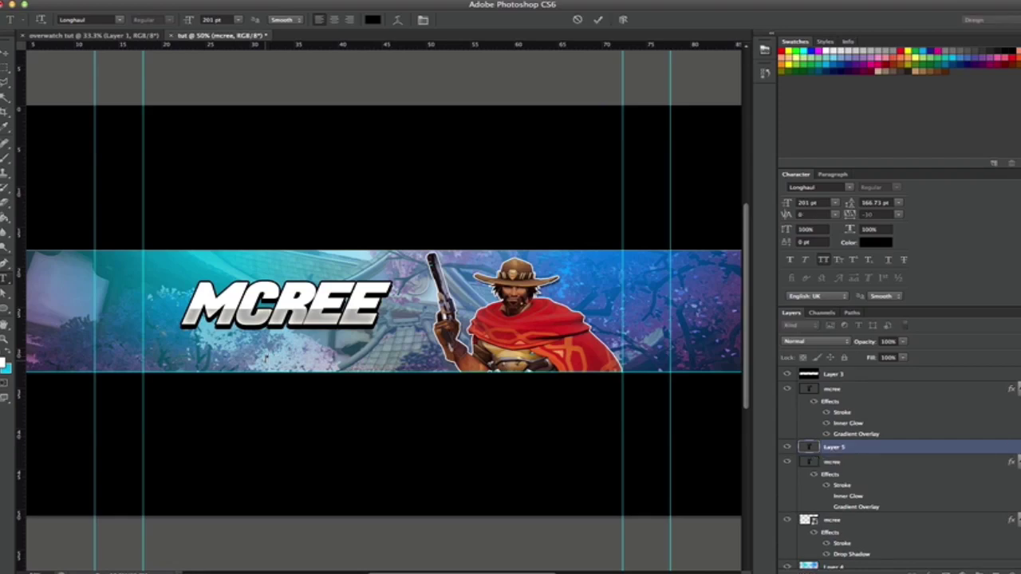
type("OVERWAT")
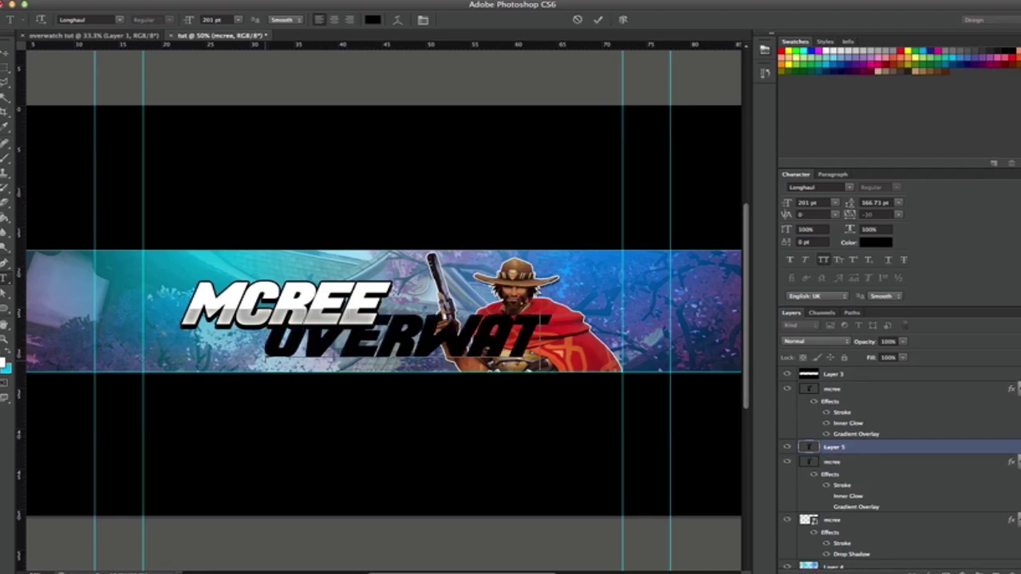
type("CH")
key("ctrl+a")
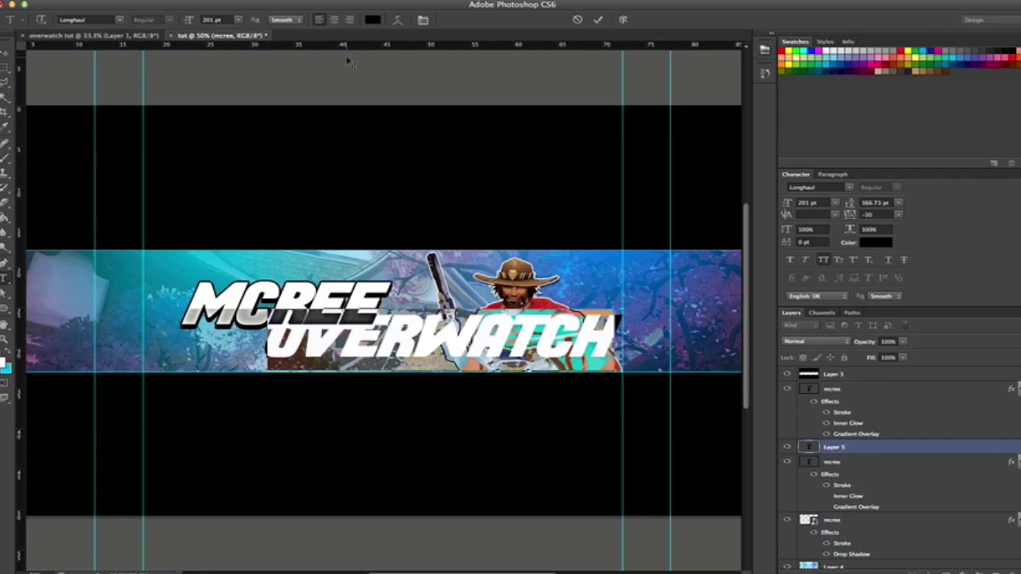
left_click(372, 20)
mouse_move(711, 335)
left_mouse_down()
mouse_move(643, 242)
mouse_move(854, 317)
mouse_move(729, 353)
mouse_move(648, 272)
left_mouse_up()
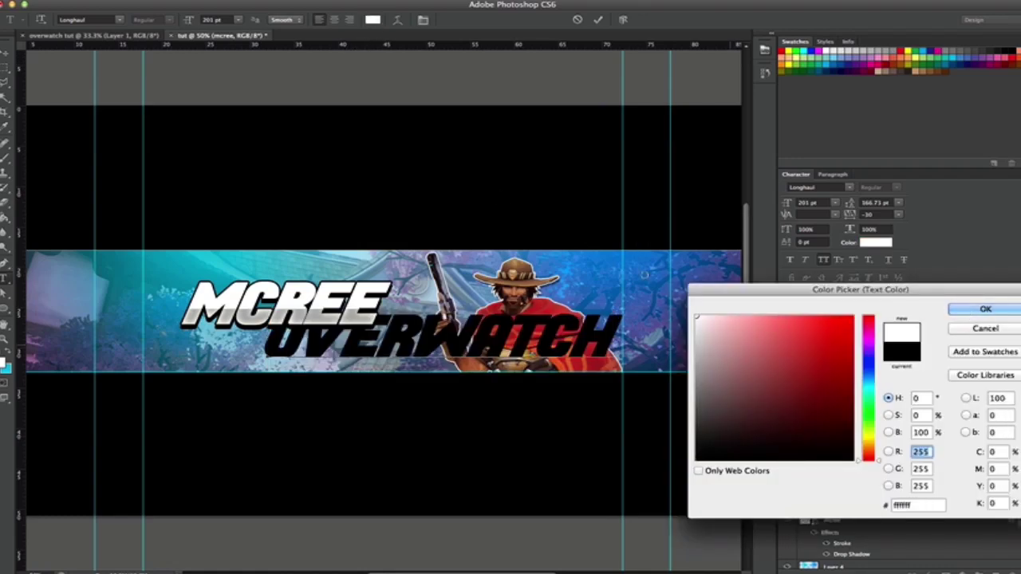
left_click(970, 311)
- Widen the letter spacing of the OVERWATCH text
left_click(487, 328)
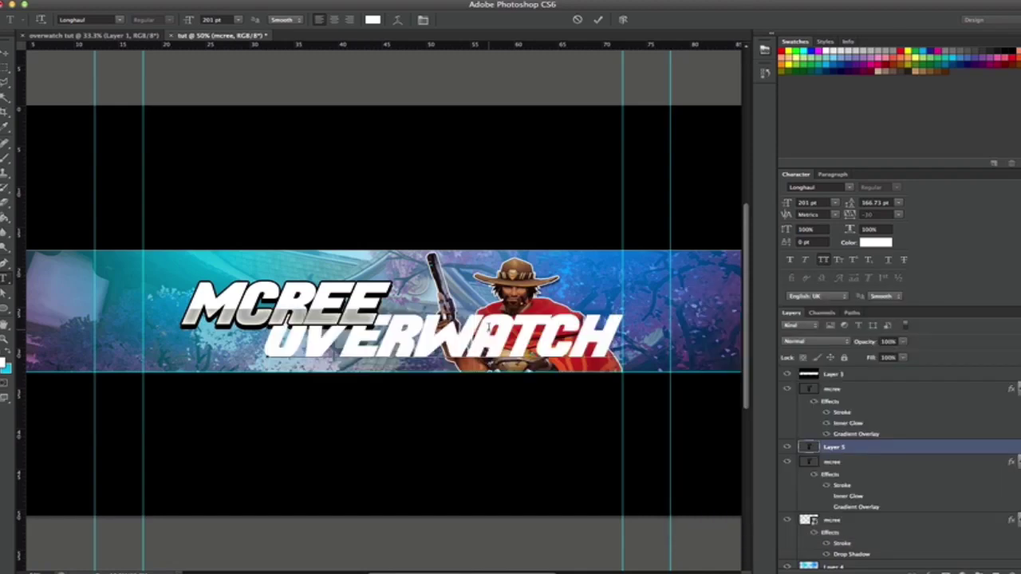
key("ctrl+a")
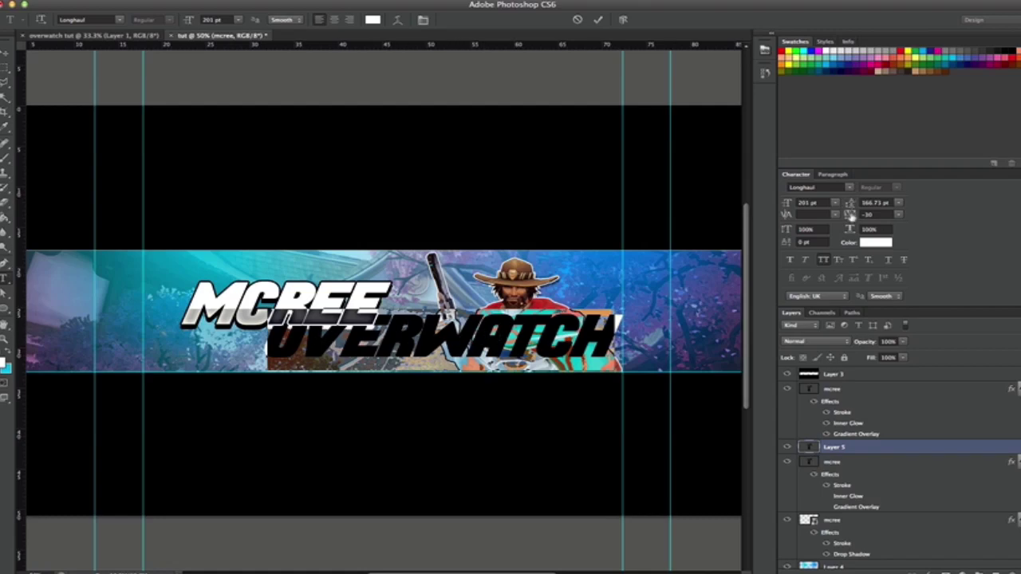
left_click_drag(851, 215, 867, 215)
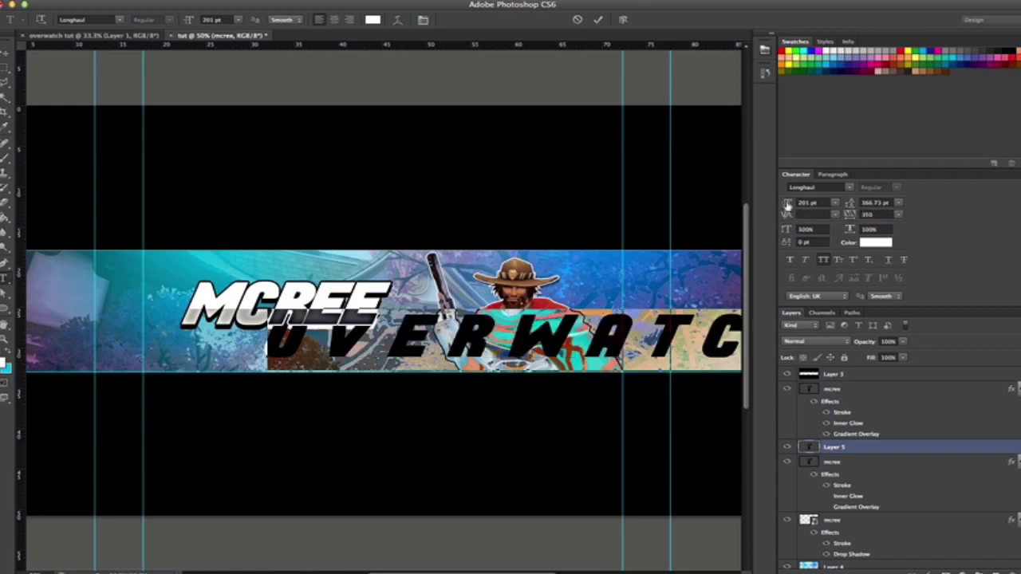
- Set OVERWATCH to 61 pt and move it beneath the MCREE title
left_click_drag(789, 204, 679, 207)
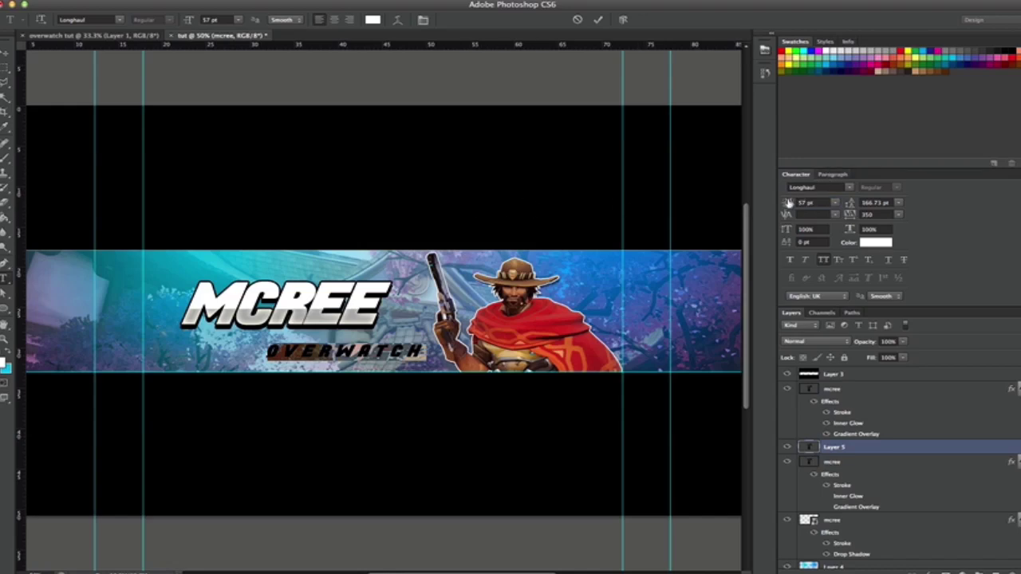
left_click_drag(789, 203, 798, 204)
left_click(5, 54)
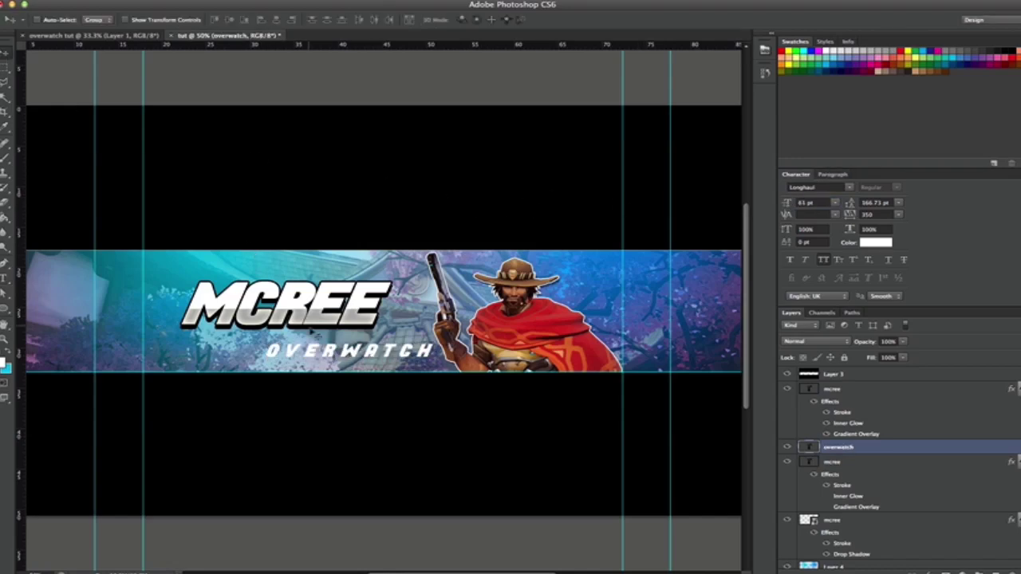
left_click_drag(321, 356, 261, 349)
- Spread the OVERWATCH letters wider and nudge the line slightly left
left_click(5, 277)
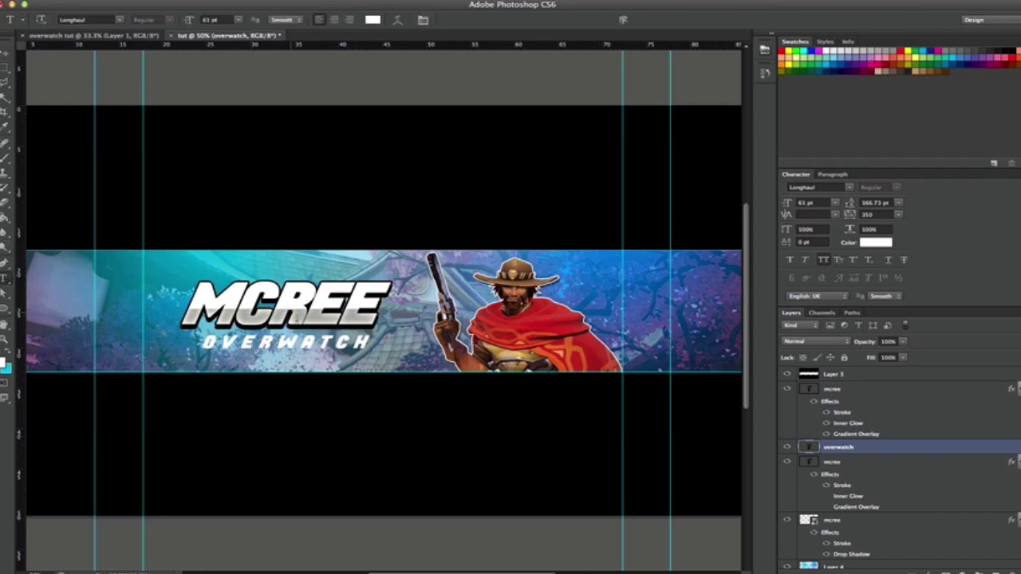
double_click(305, 343)
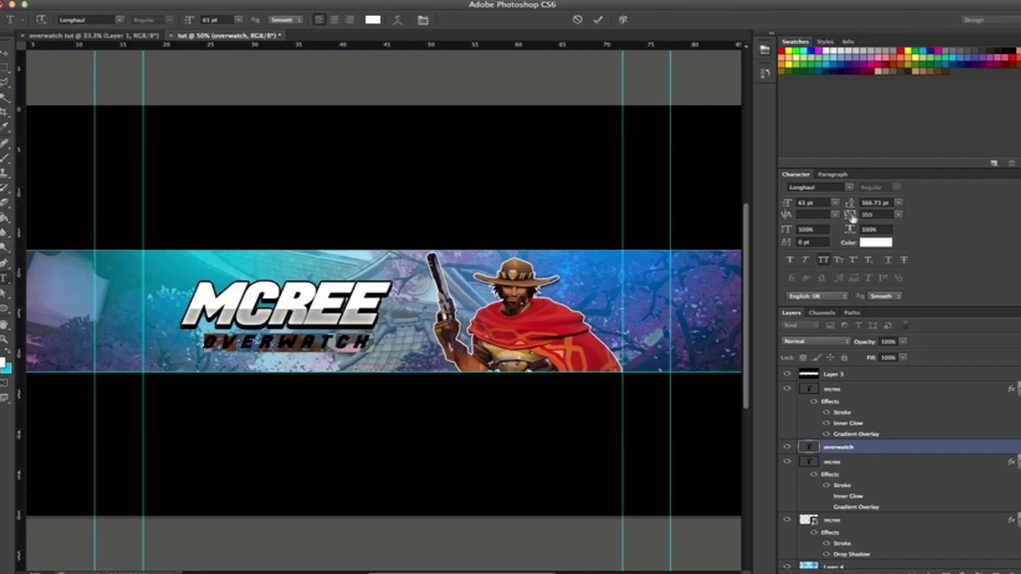
left_click_drag(852, 217, 864, 217)
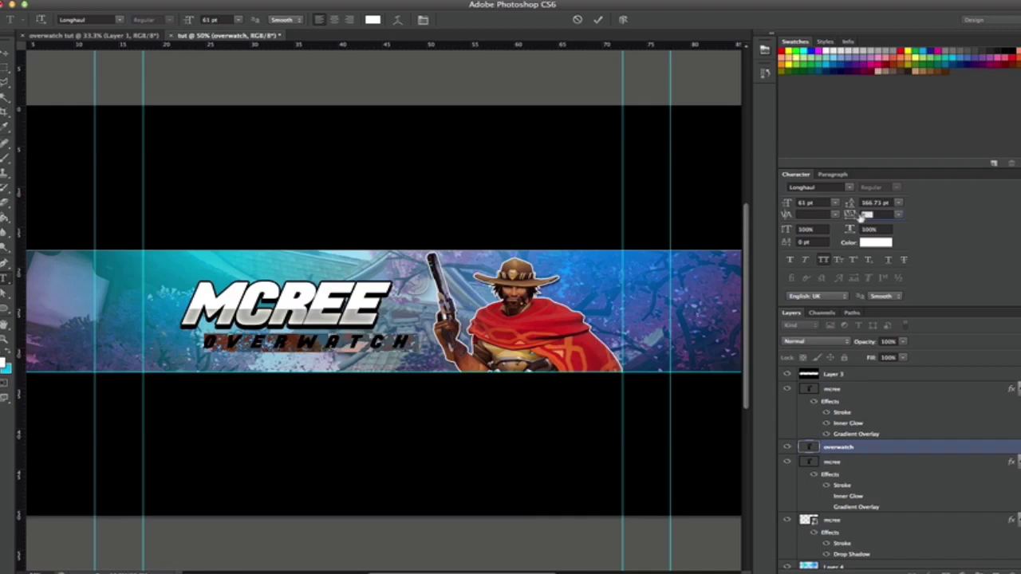
left_click(6, 58)
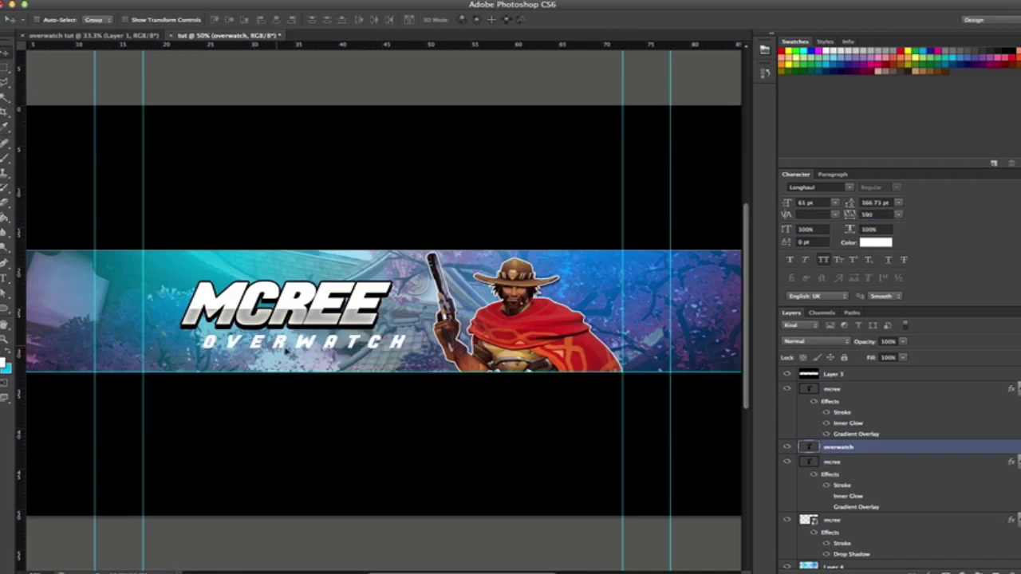
key("Left")
key("Left")
key("Left")
key("Left")
key("Left")
key("Left")
key("Left")
key("Left")
key("Left")
key("Left")
key("Left")
key("Left")
key("Left")
key("Left")
key("Left")
key("Left")
key("Left")
key("Left")
key("Left")
key("Left")
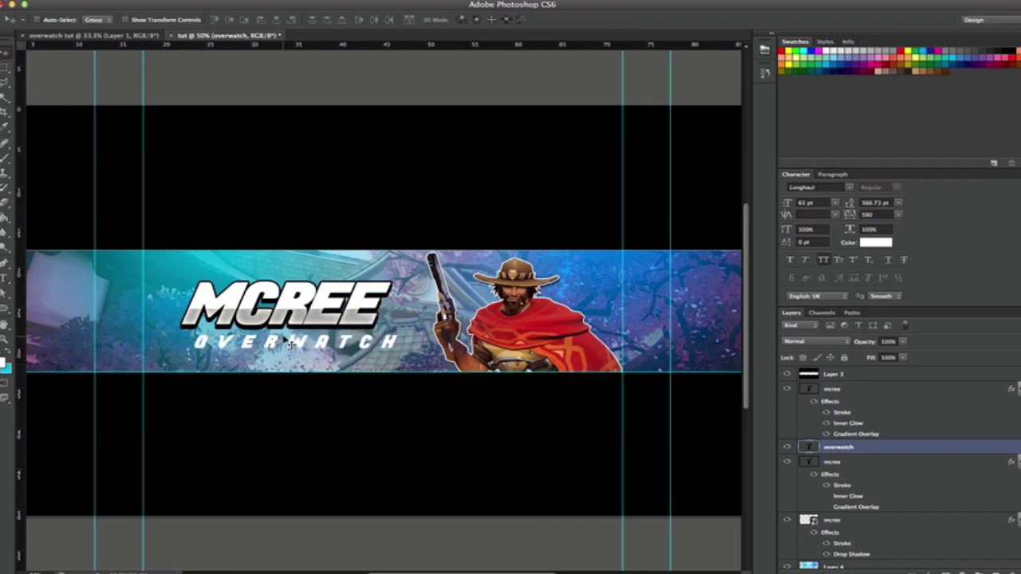
right_click(865, 444)
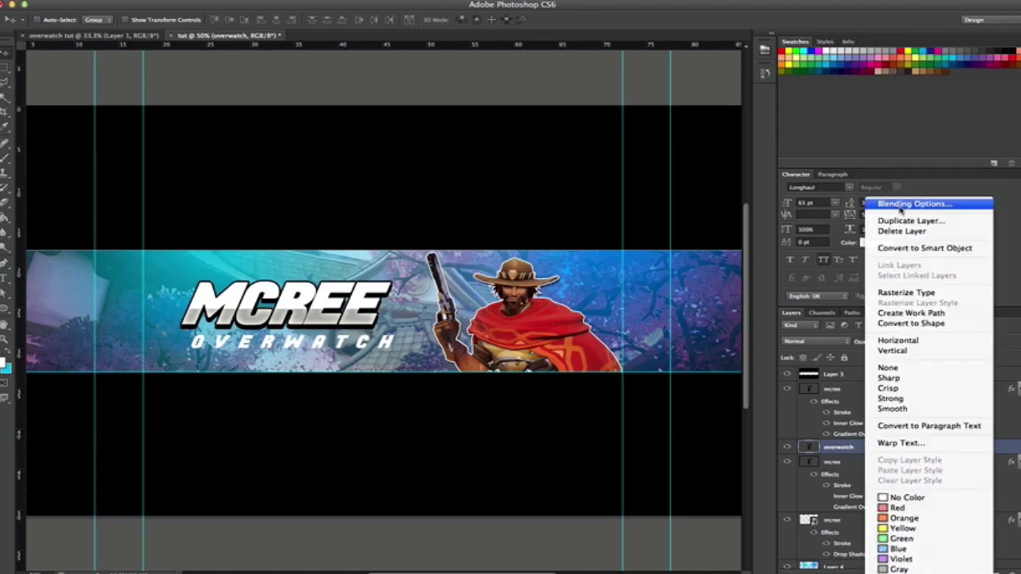
- Enable a Gradient Overlay on the OVERWATCH layer, without stroke, at lowered opacity
left_click(900, 204)
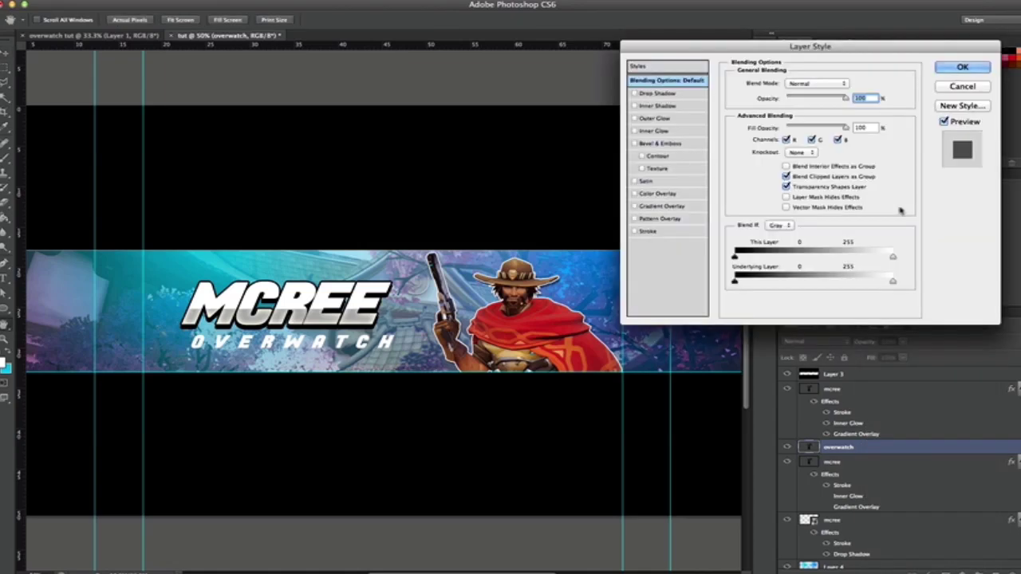
left_click(691, 232)
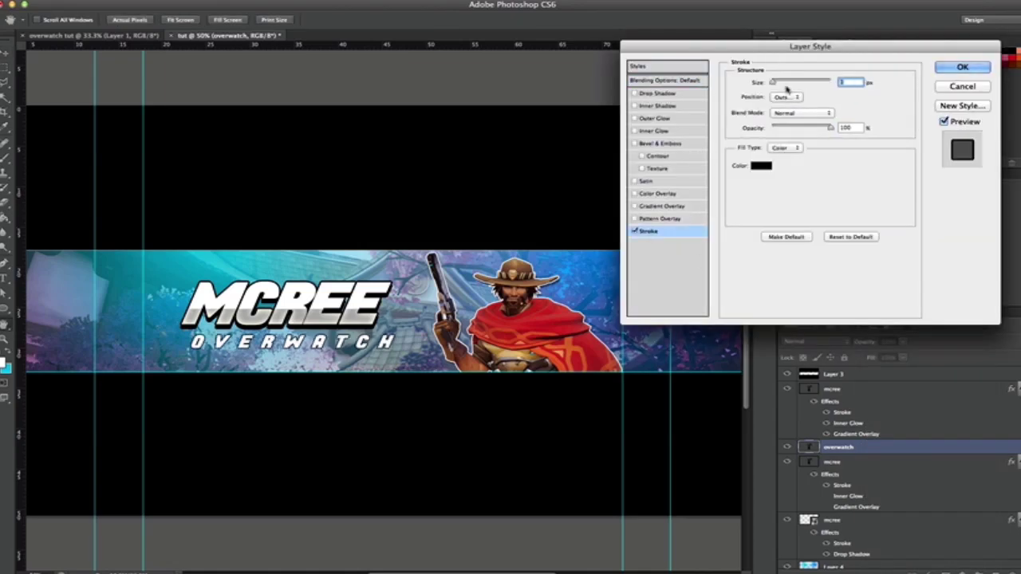
left_click(637, 230)
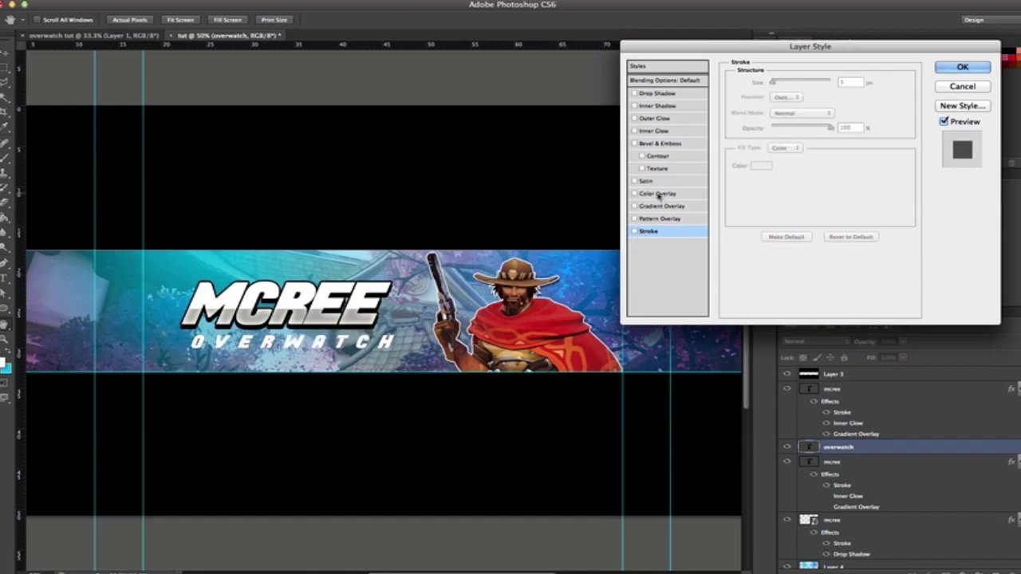
left_click(636, 207)
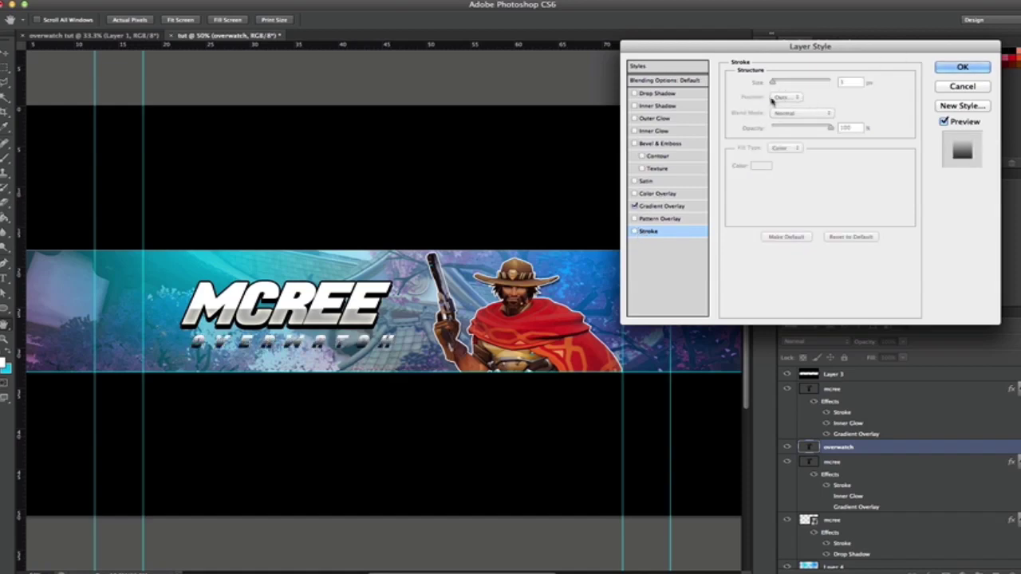
left_click(662, 205)
left_click_drag(836, 95, 803, 98)
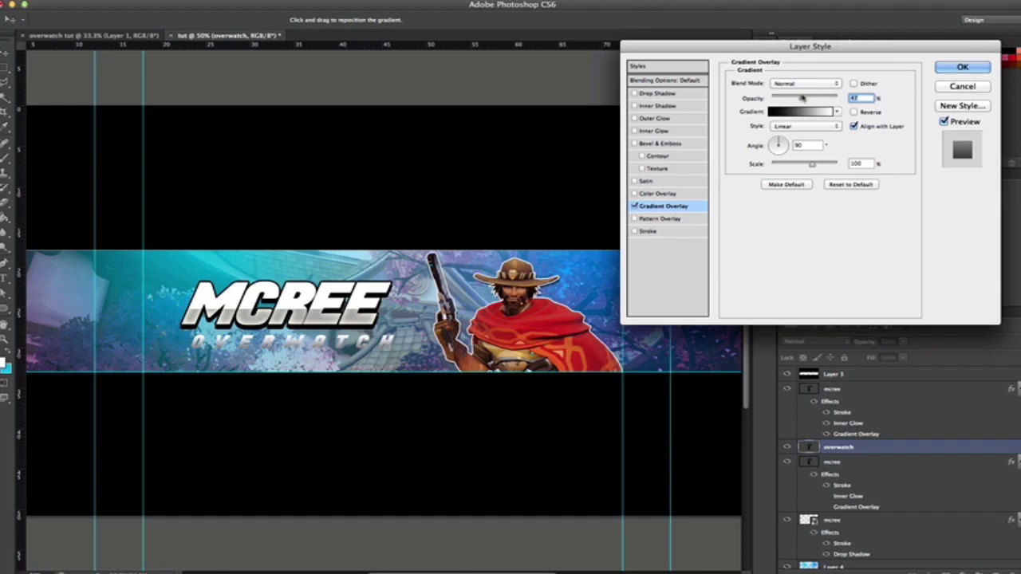
left_click(803, 112)
- Make the overlay a hard mid-point black/white split at 25% opacity
left_click(387, 329)
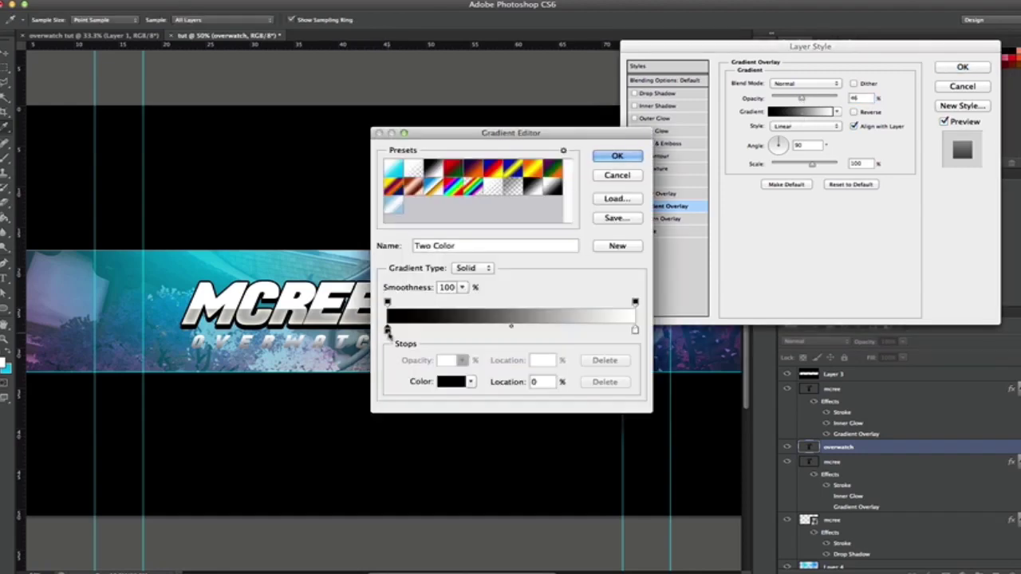
left_click_drag(387, 330, 511, 329)
left_click_drag(635, 330, 511, 330)
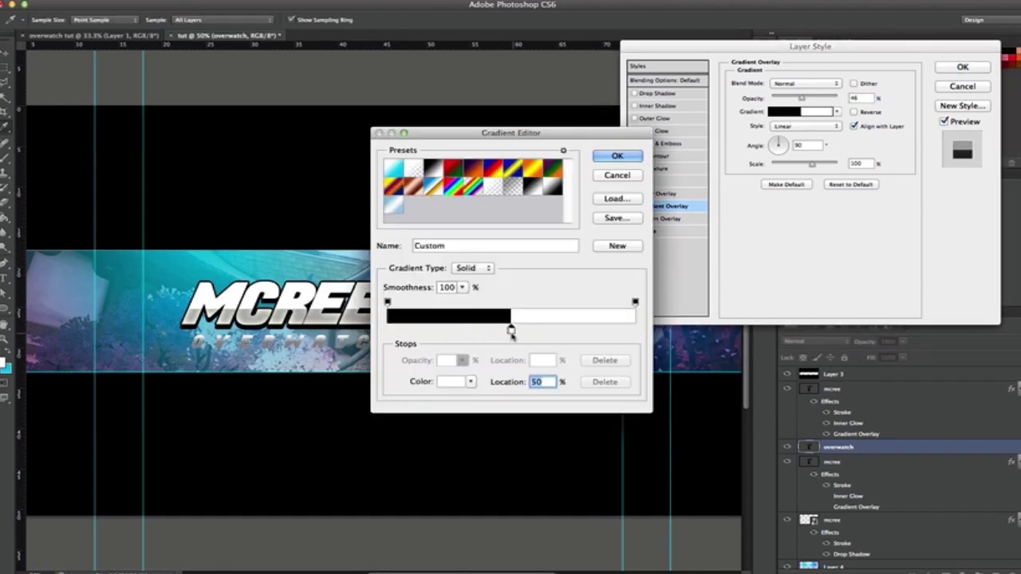
left_click(617, 156)
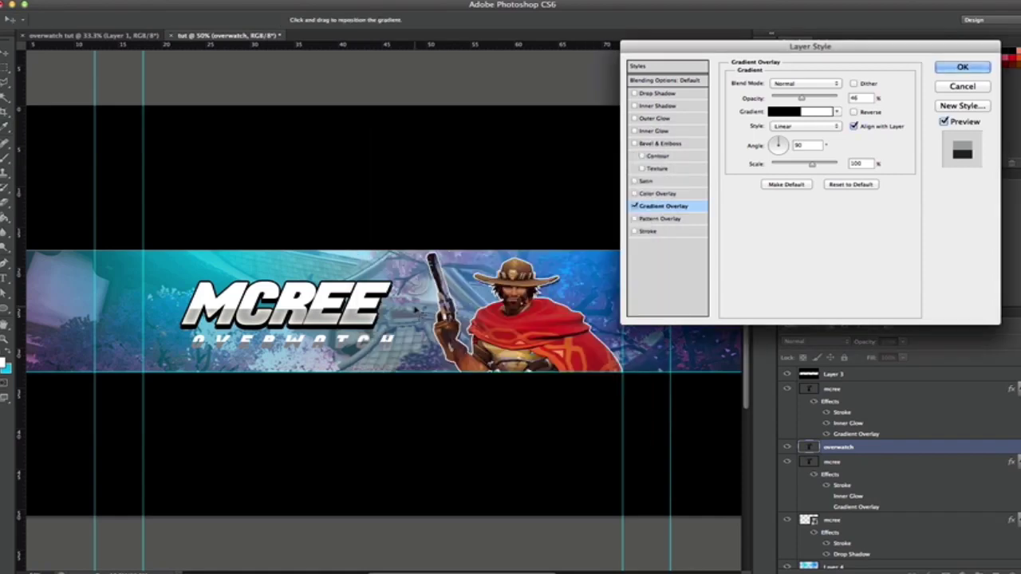
left_click_drag(418, 314, 418, 313)
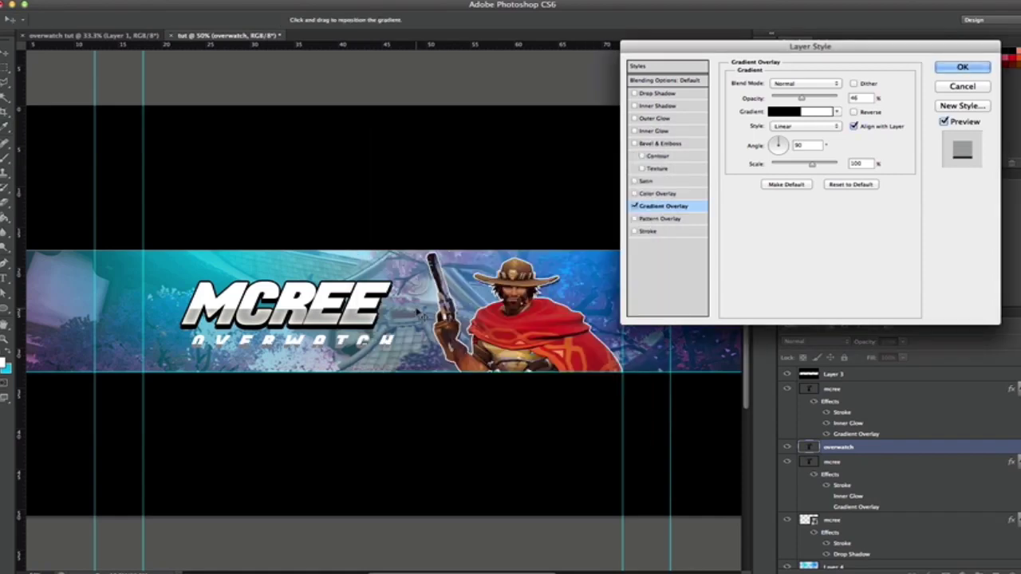
left_click_drag(807, 94, 788, 96)
- Add an enlarged Inner Glow, apply the styles, and shift OVERWATCH slightly left
left_click(654, 131)
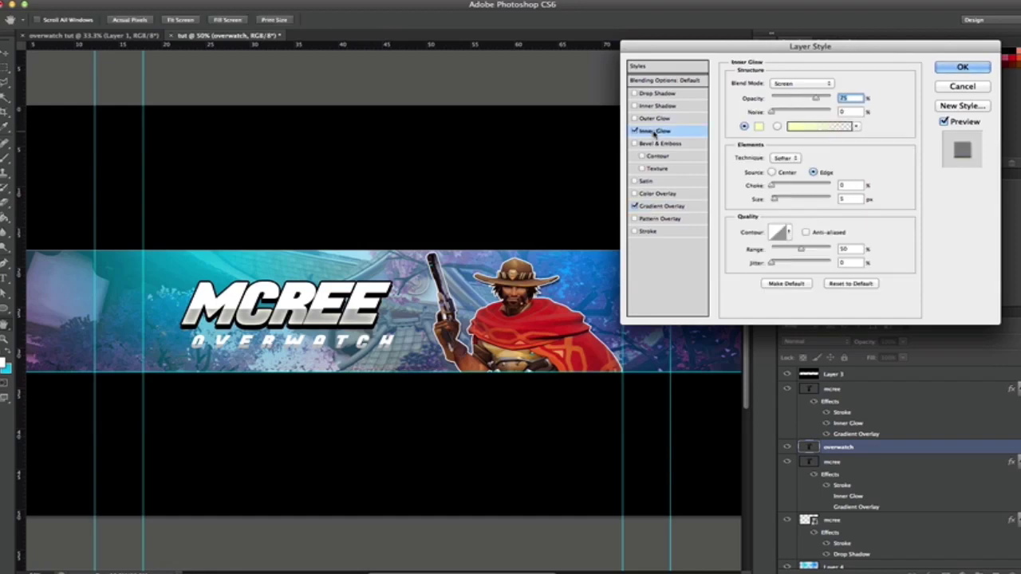
left_click_drag(774, 199, 779, 202)
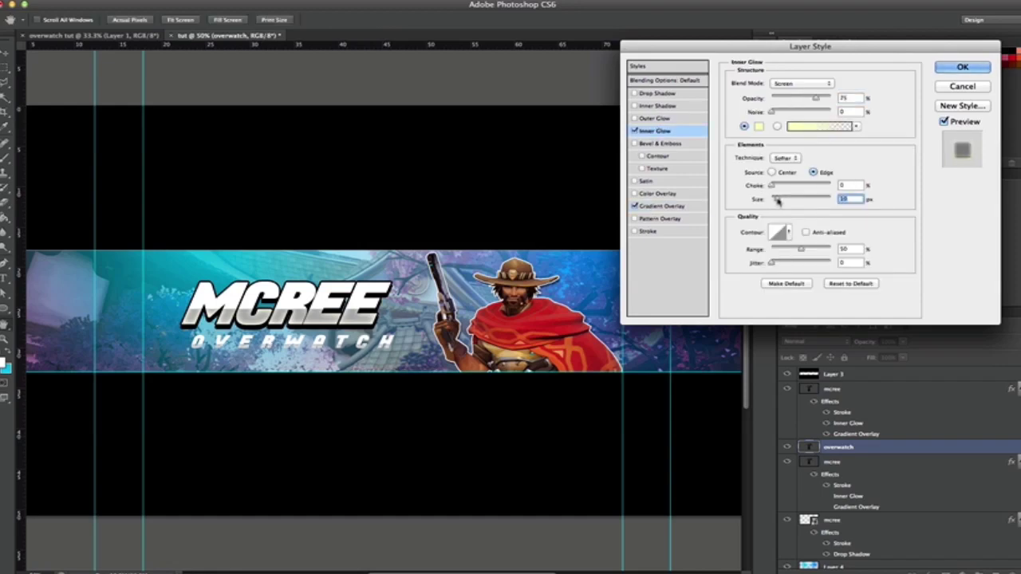
left_click(963, 70)
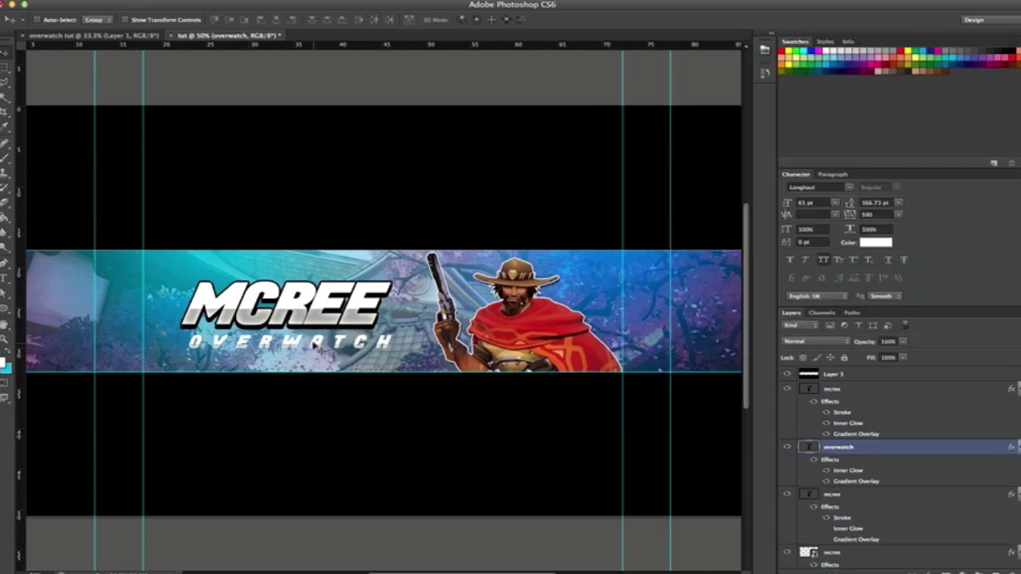
left_click_drag(316, 344, 310, 342)
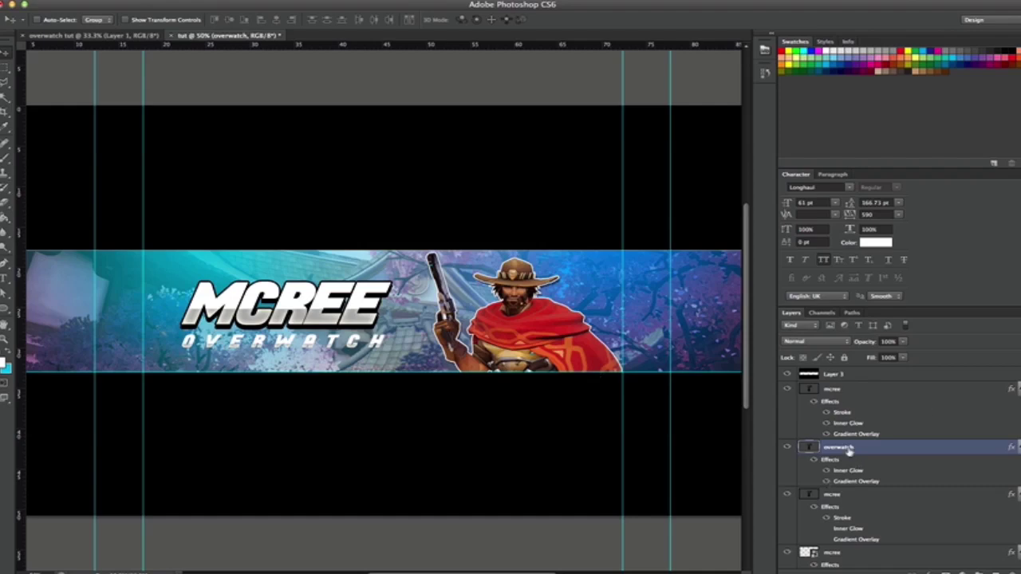
- Bring up the context menu for the overwatch layer
right_click(849, 448)
- Add a black Stroke of 2 px to the OVERWATCH subtitle and apply it
left_click(898, 204)
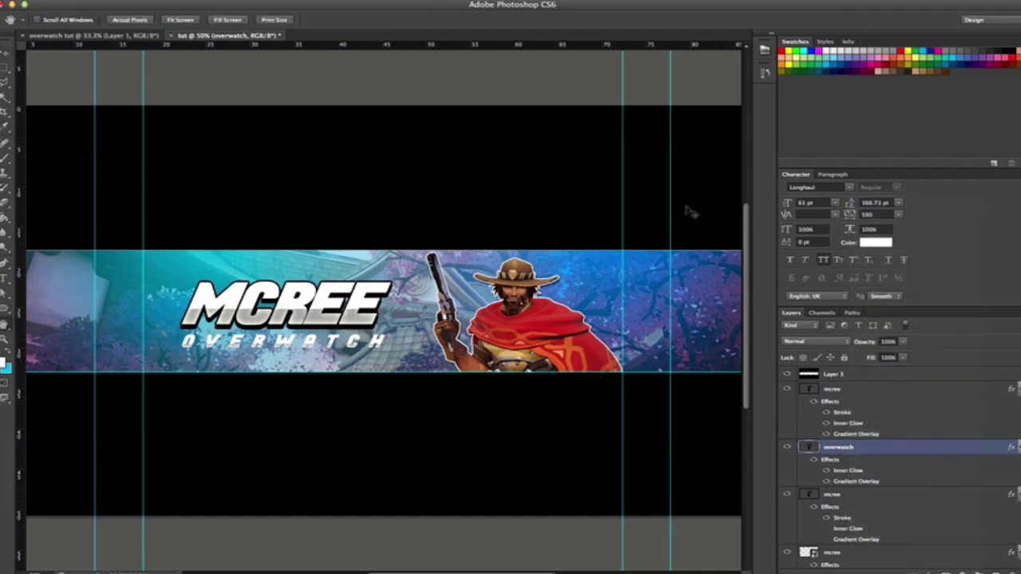
left_click(669, 234)
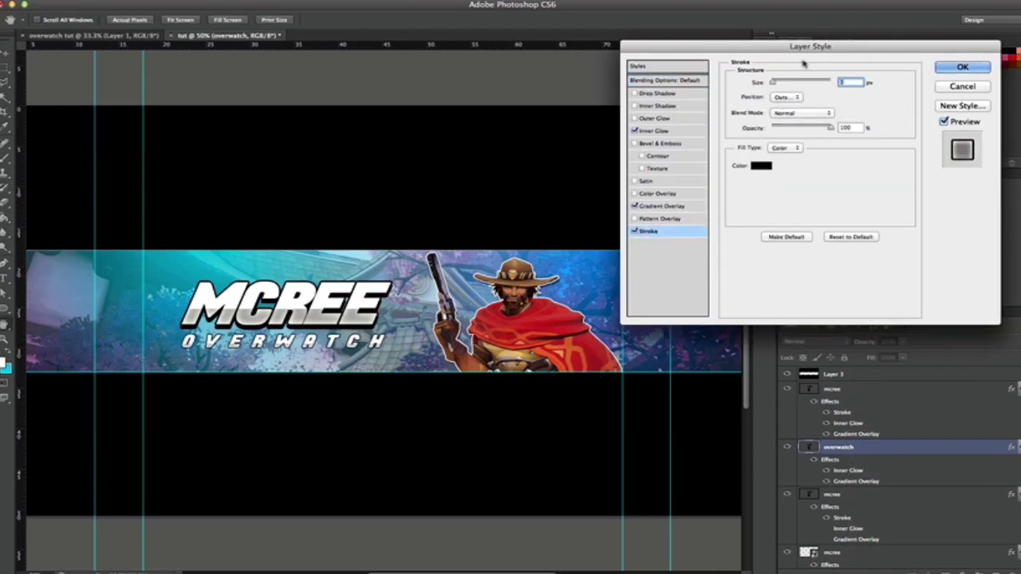
left_click(775, 82)
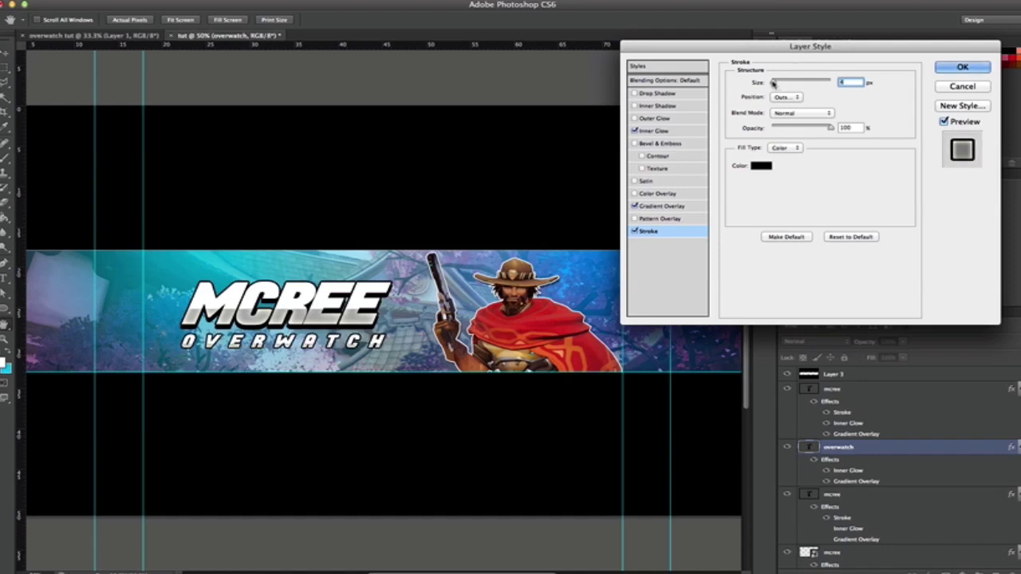
left_click(773, 82)
left_click(773, 83)
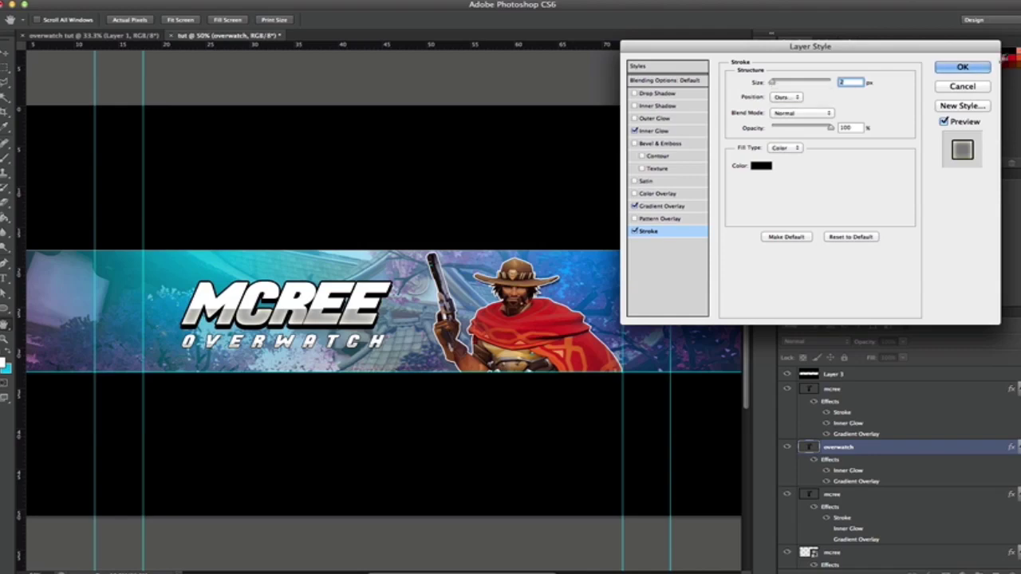
left_click(965, 68)
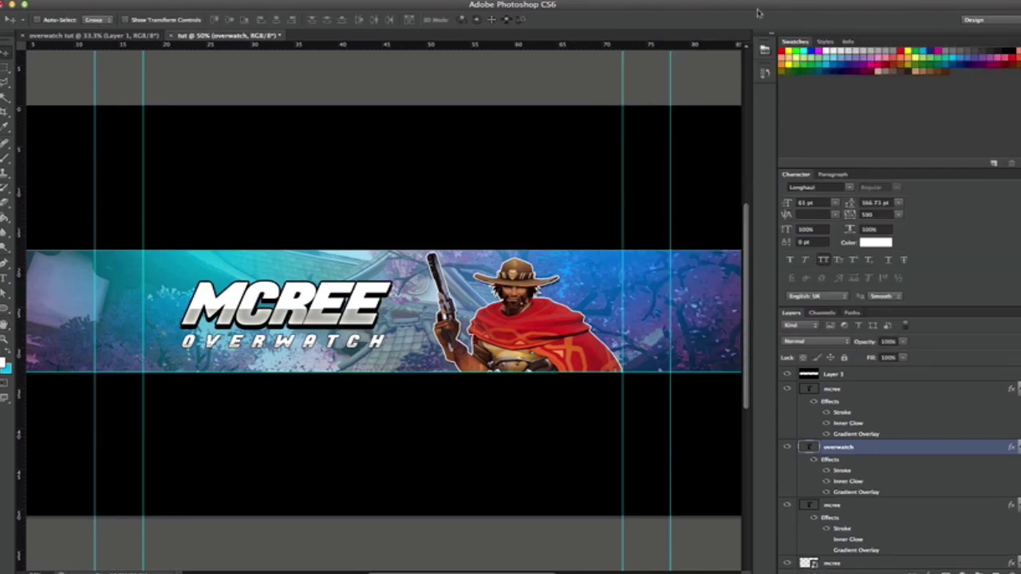